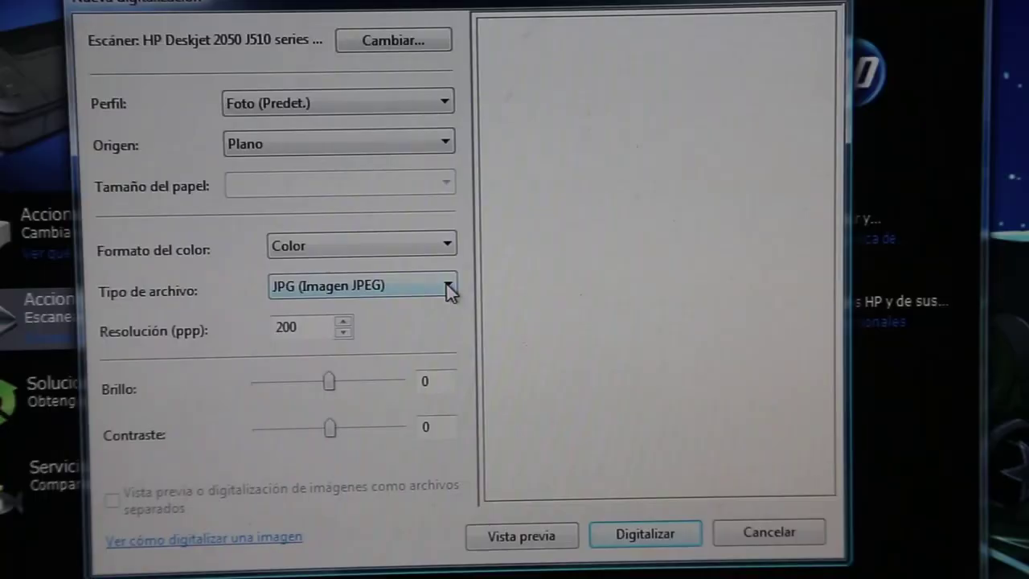
Choose TIF (Archivo TIF) as the new scan's file type.
left_click(448, 287)
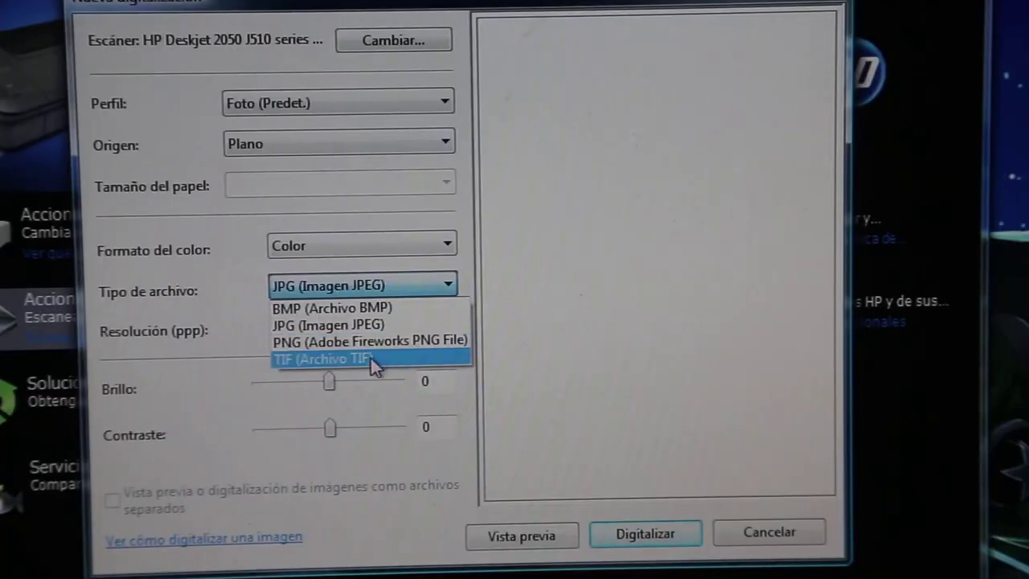
left_click(370, 358)
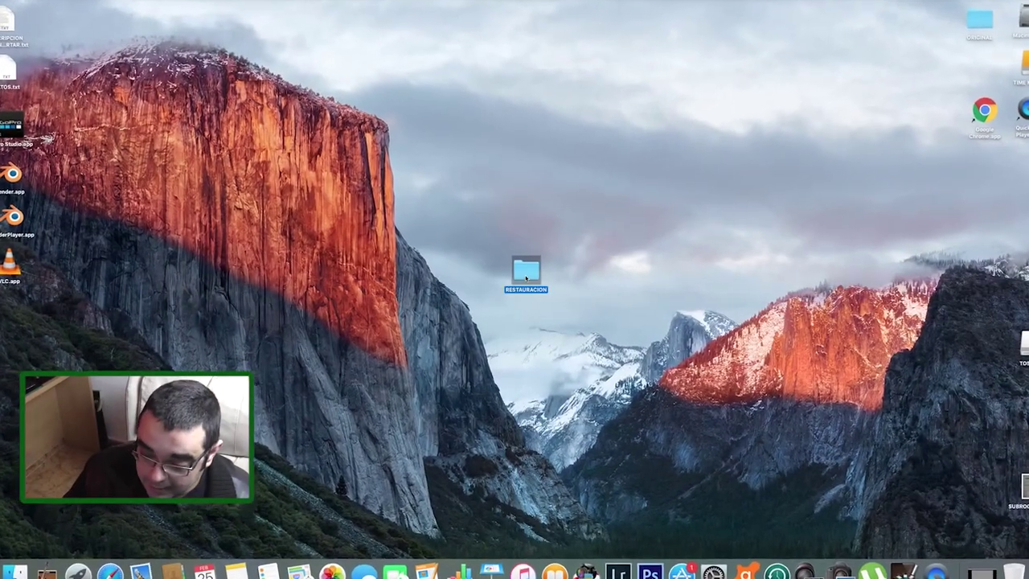
Open the RESTAURACION folder on the desktop, then its ORIGINAL TIFF subfolder.
double_click(526, 273)
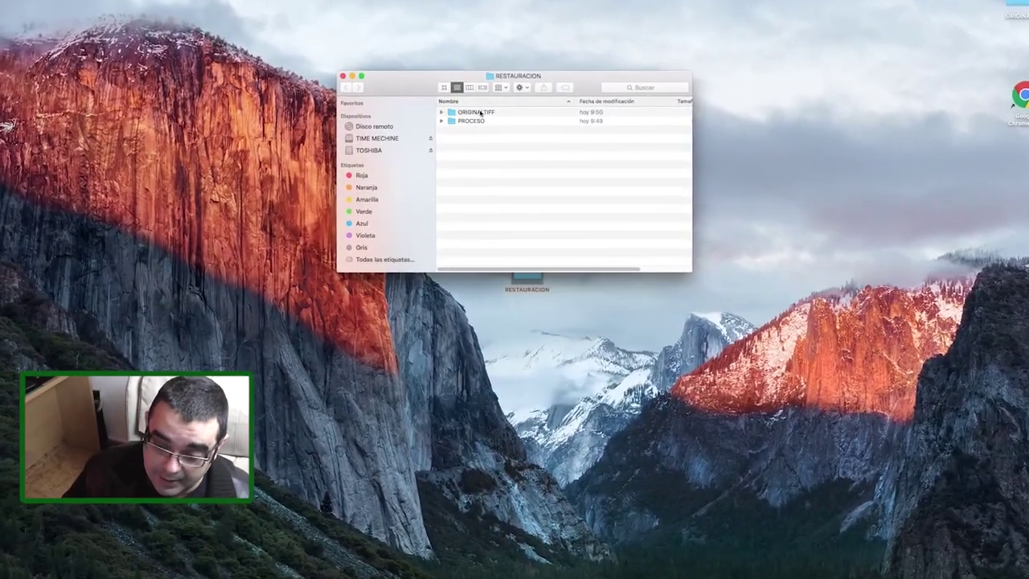
double_click(478, 113)
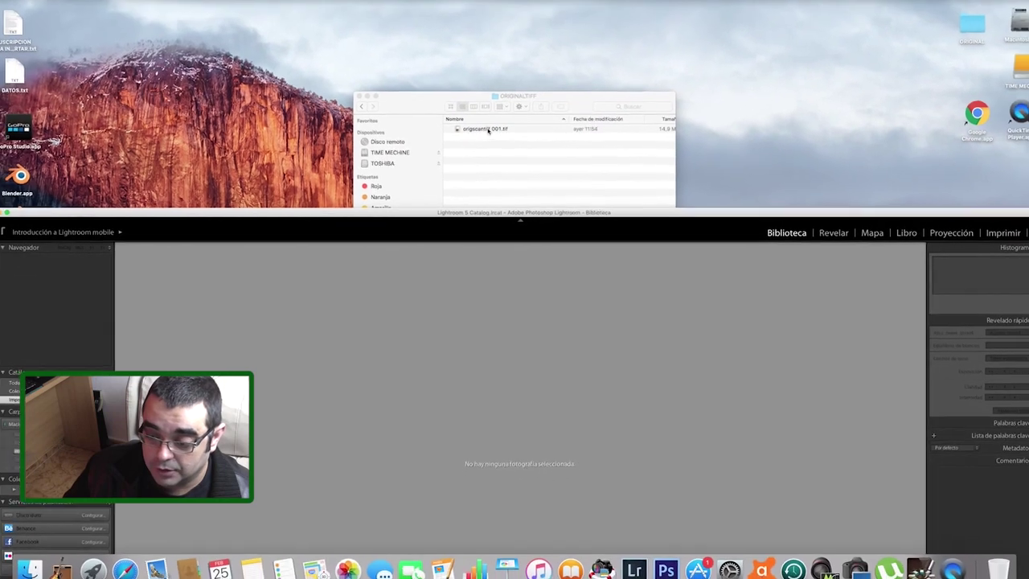
Import origscantiff 001.tif into the Lightroom catalog.
left_click_drag(487, 135, 490, 368)
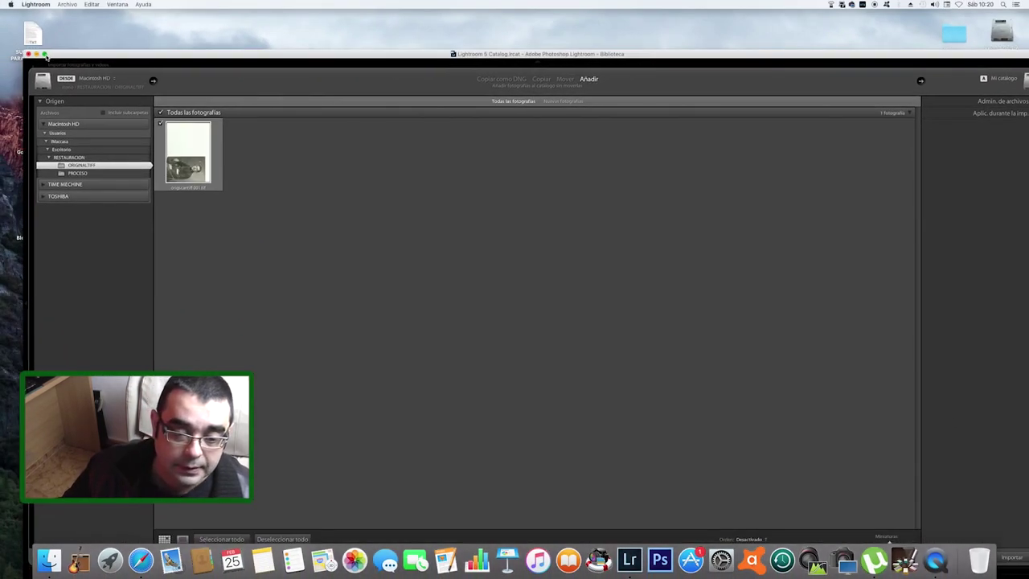
left_click(45, 55)
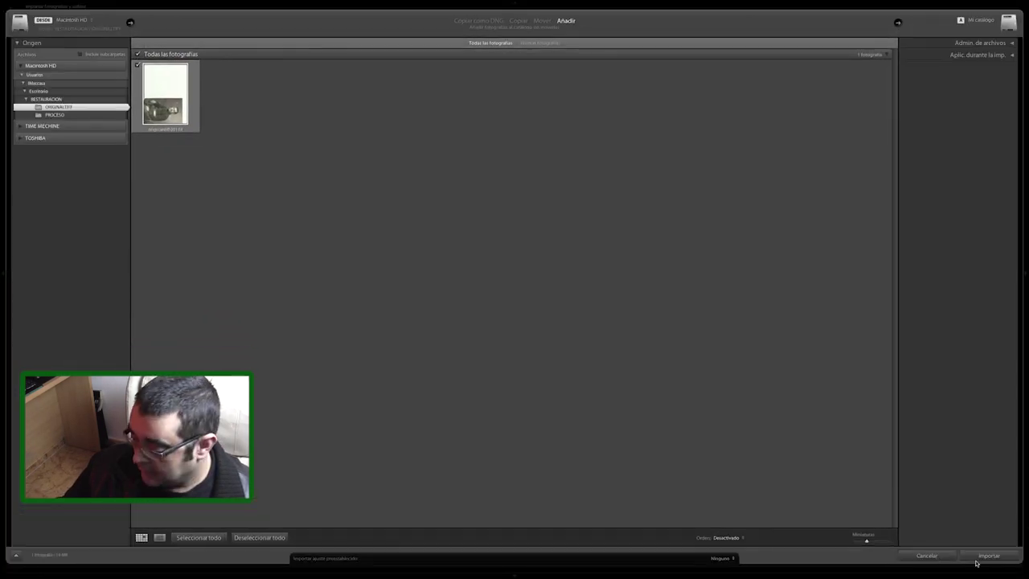
left_click(990, 557)
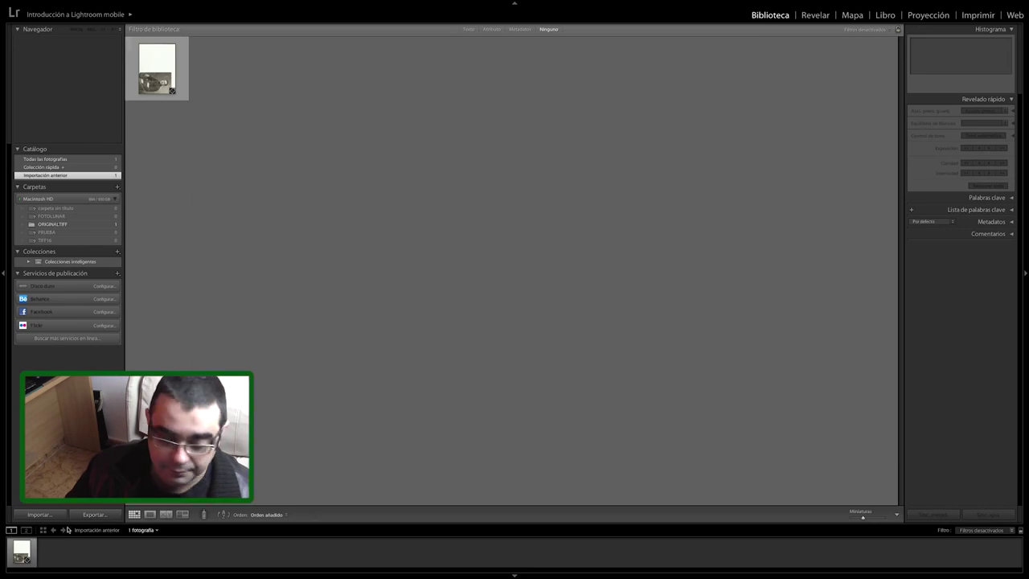
Show the imported portrait in Loupe view and rotate it left to stand upright.
left_click(23, 553)
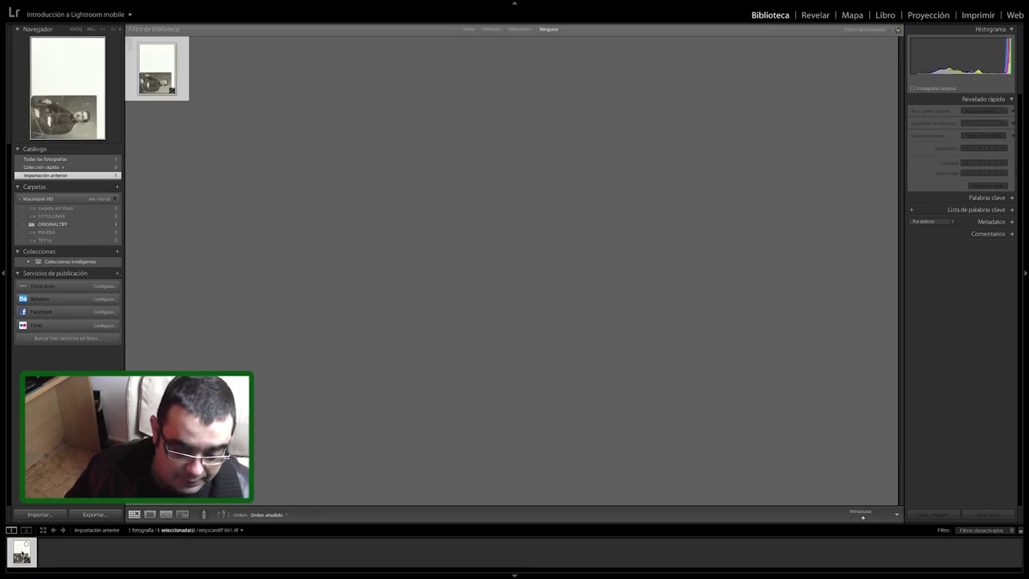
key("e")
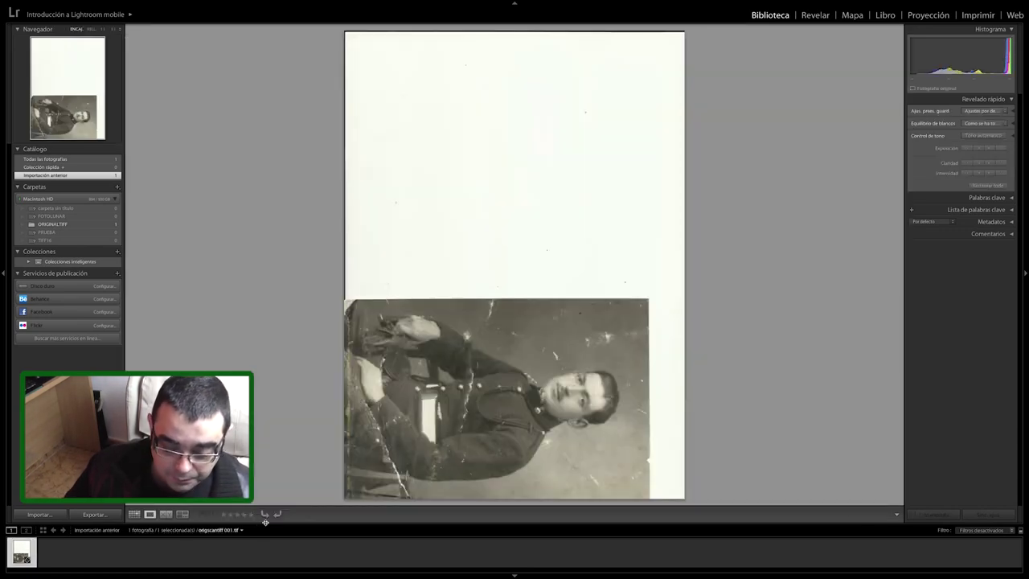
left_click(265, 515)
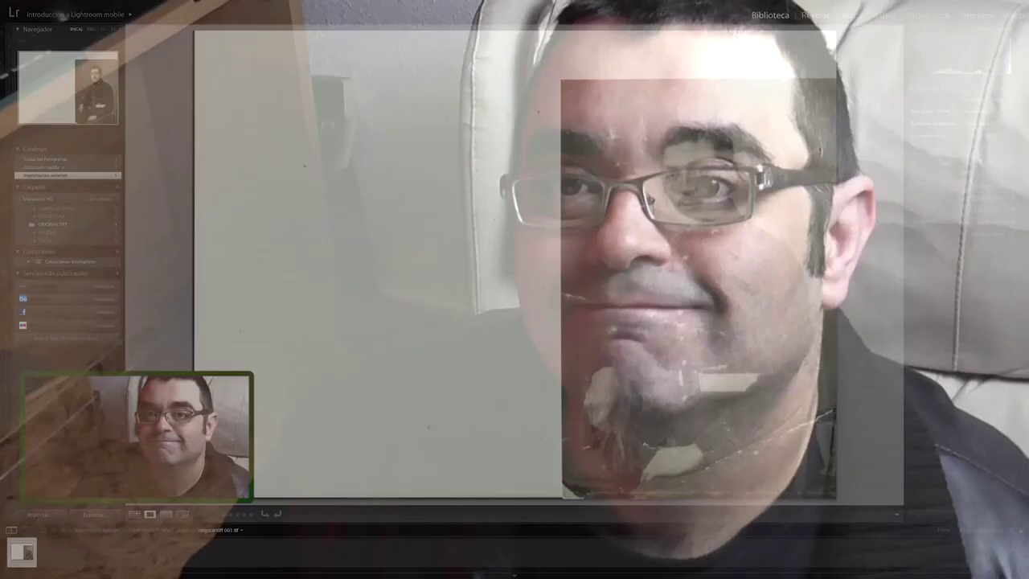
In Develop, crop off the white left and top scanner margins and apply the crop.
key("d")
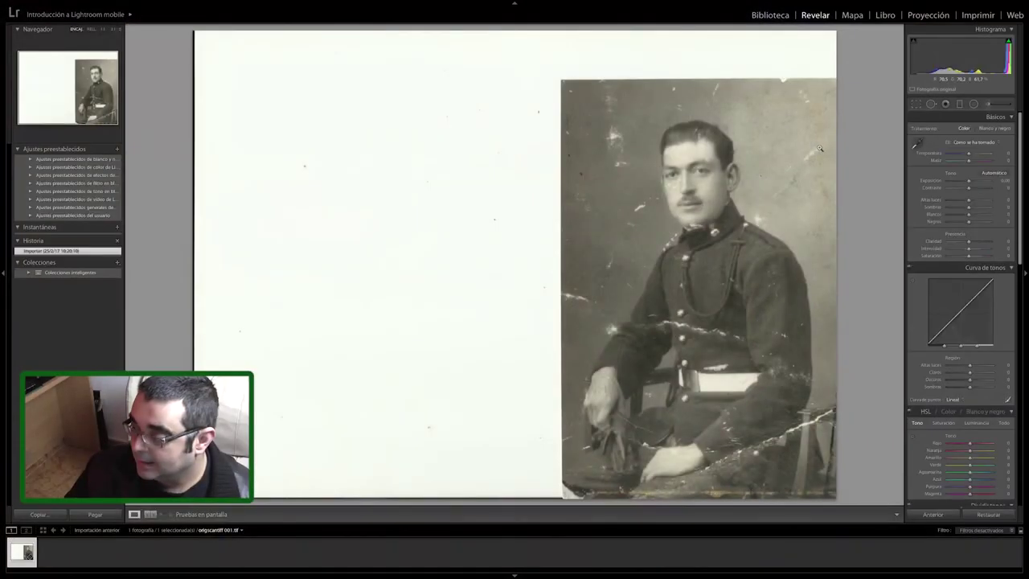
left_click(916, 105)
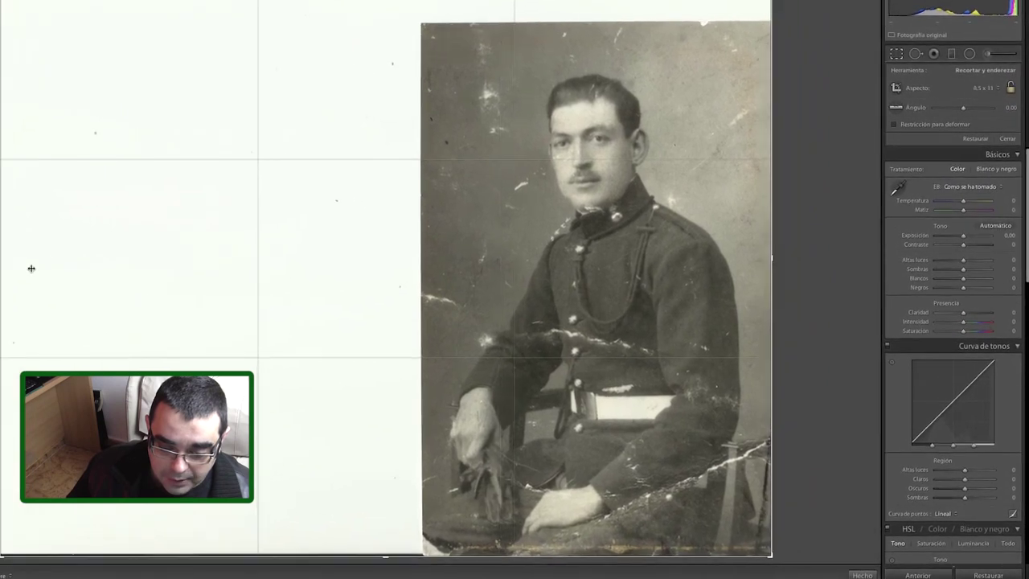
left_click_drag(49, 260, 192, 282)
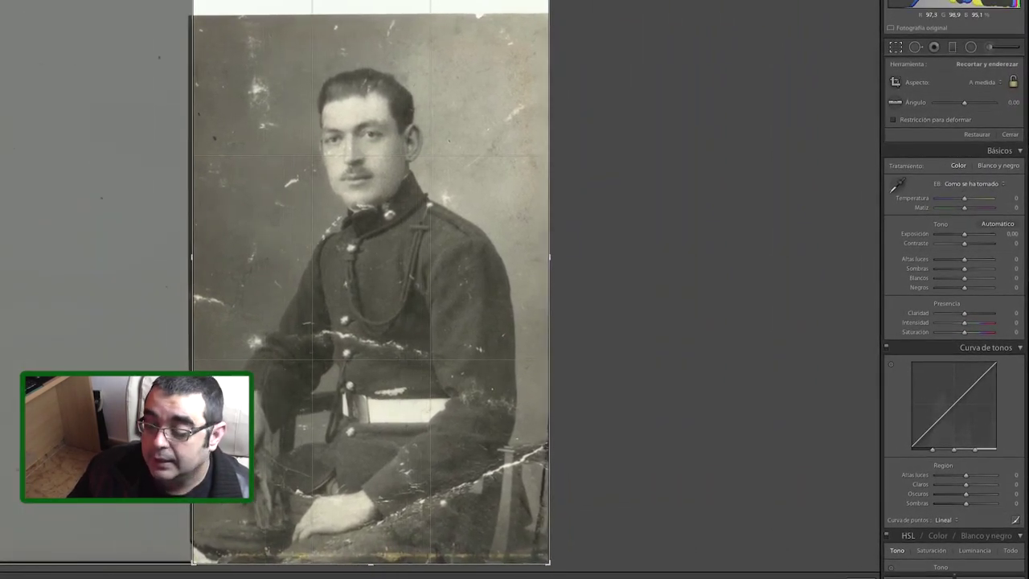
left_click_drag(479, 15, 479, 50)
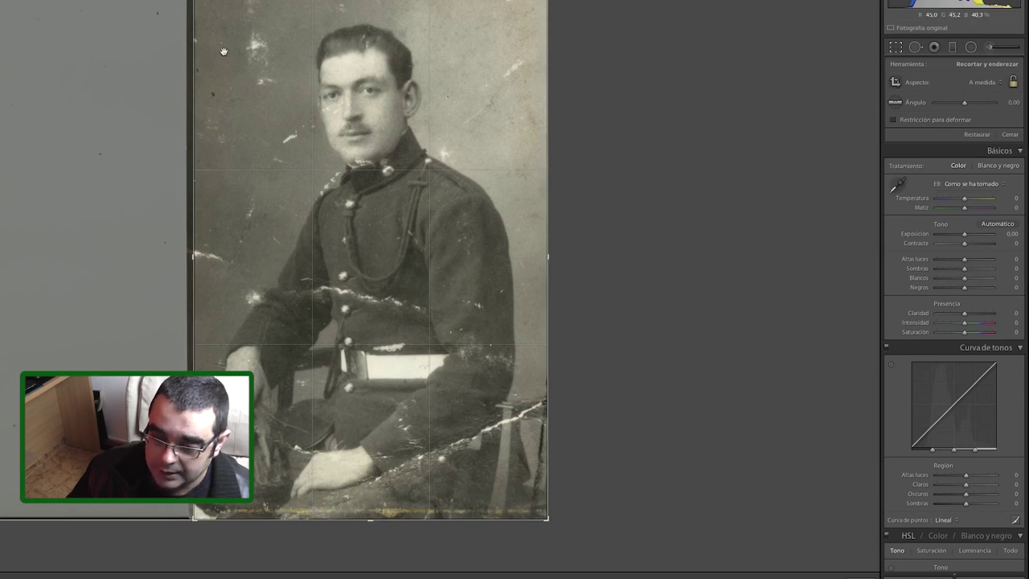
key("Return")
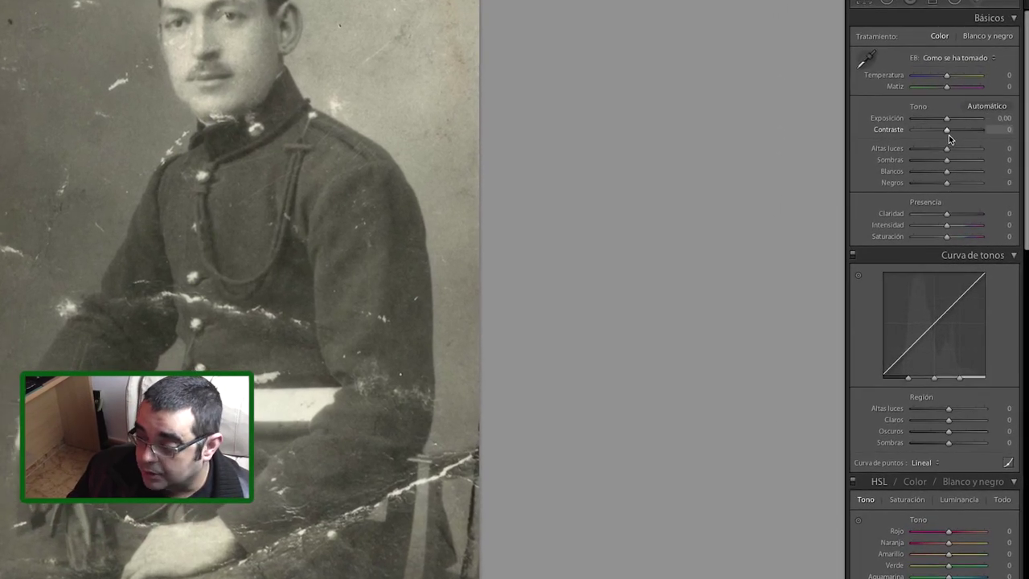
Raise contrast, set Sombras +7, Blancos +16, Claridad +1, and tone-curve Altas luces +12.
left_click_drag(947, 134, 951, 135)
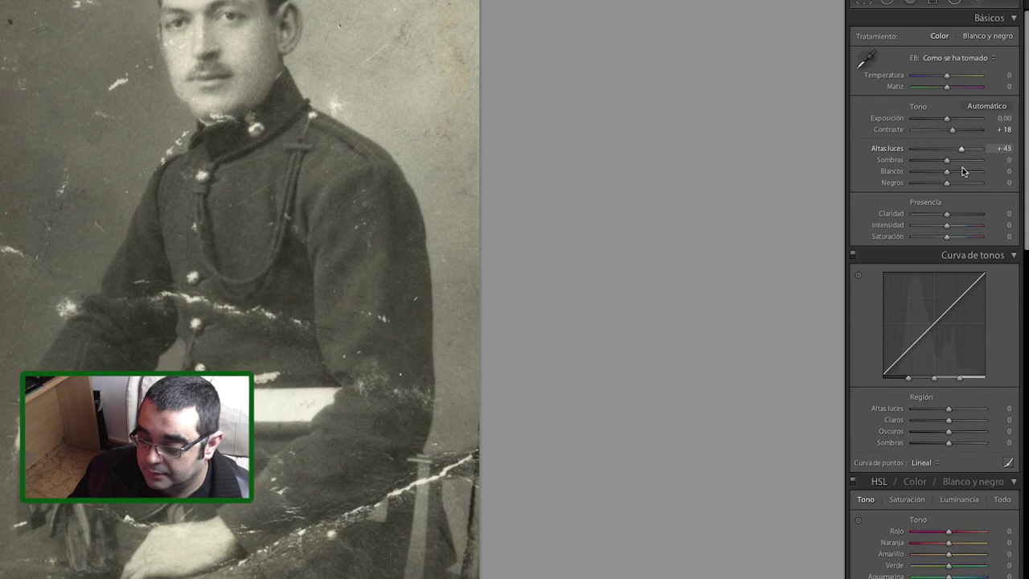
mouse_move(949, 165)
left_mouse_down()
mouse_move(960, 162)
mouse_move(950, 166)
left_mouse_up()
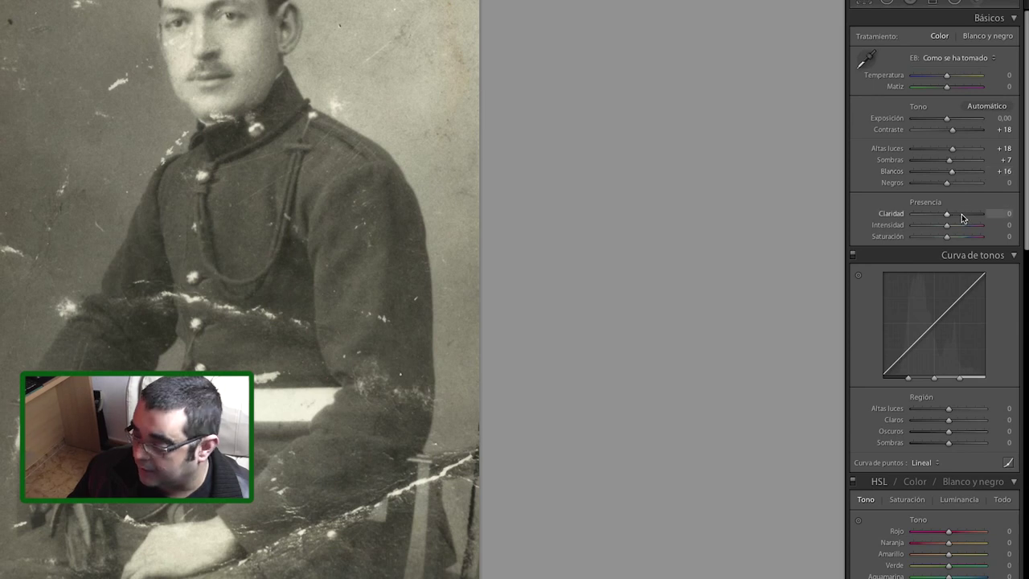
left_click_drag(961, 216, 949, 218)
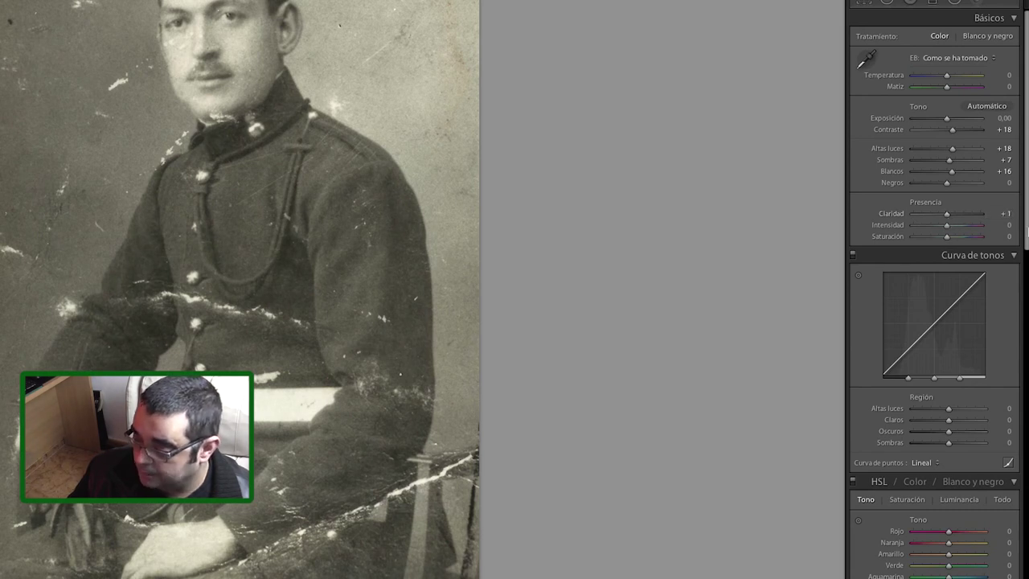
scroll(932, 322, "down", 4)
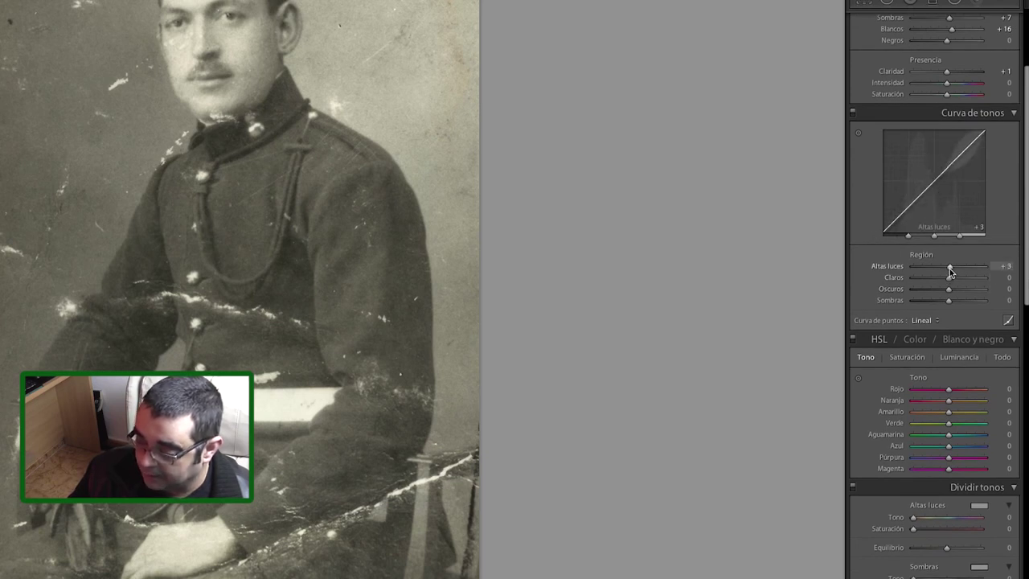
left_click_drag(939, 274, 953, 274)
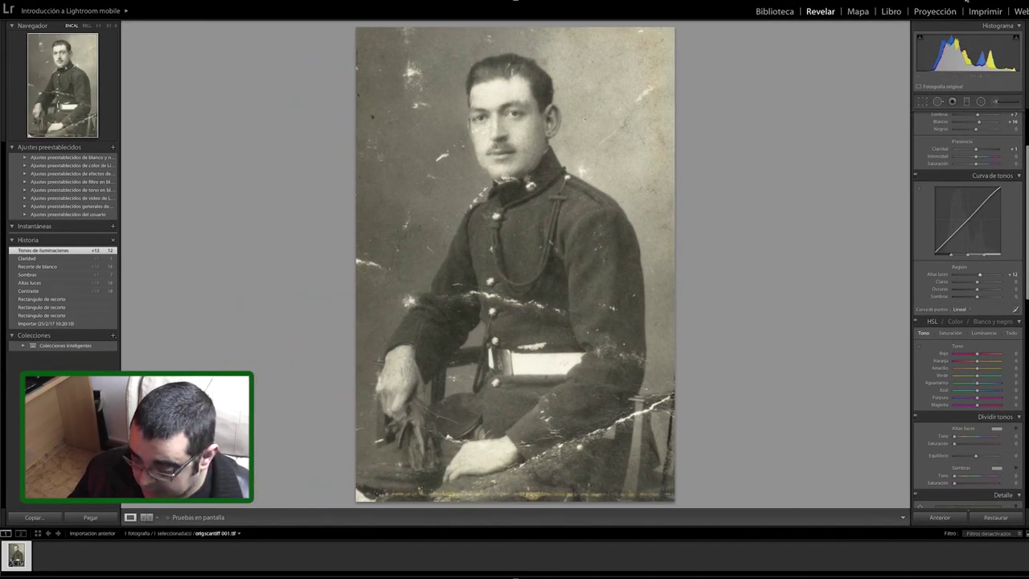
Pull the bottom and left crop edges slightly inward and apply the tighter crop.
left_click(923, 103)
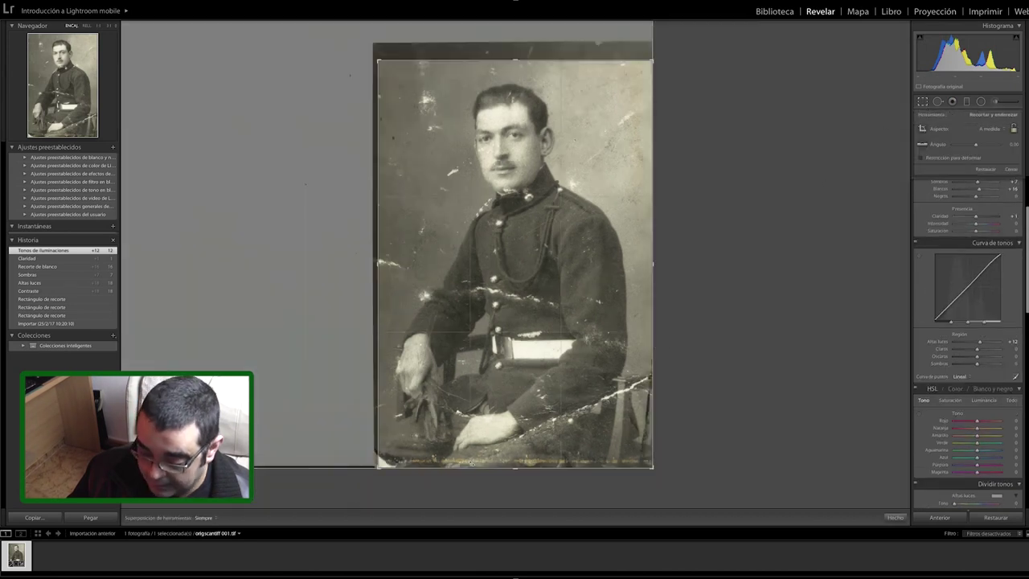
left_click_drag(516, 467, 516, 473)
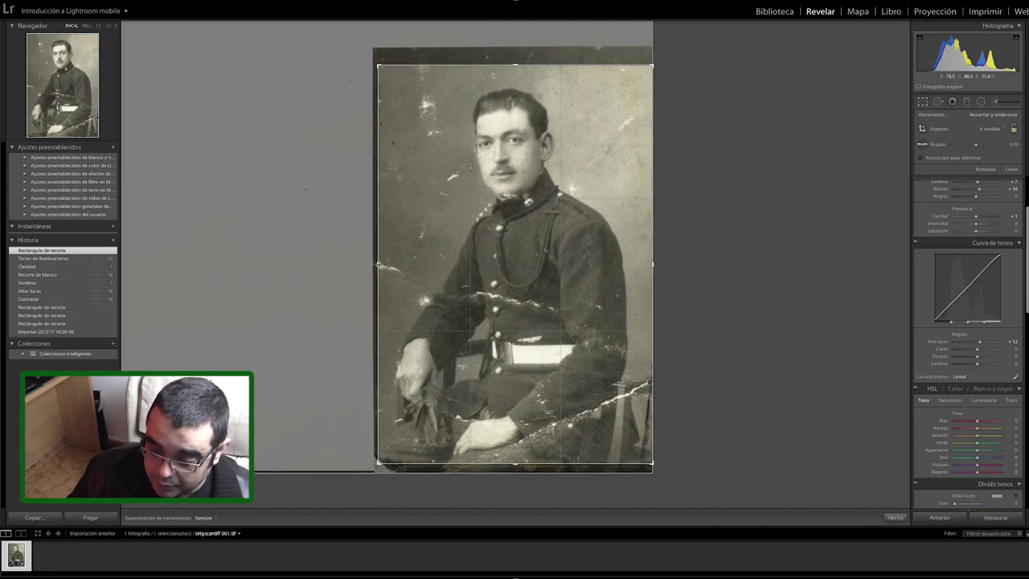
left_click_drag(379, 264, 381, 264)
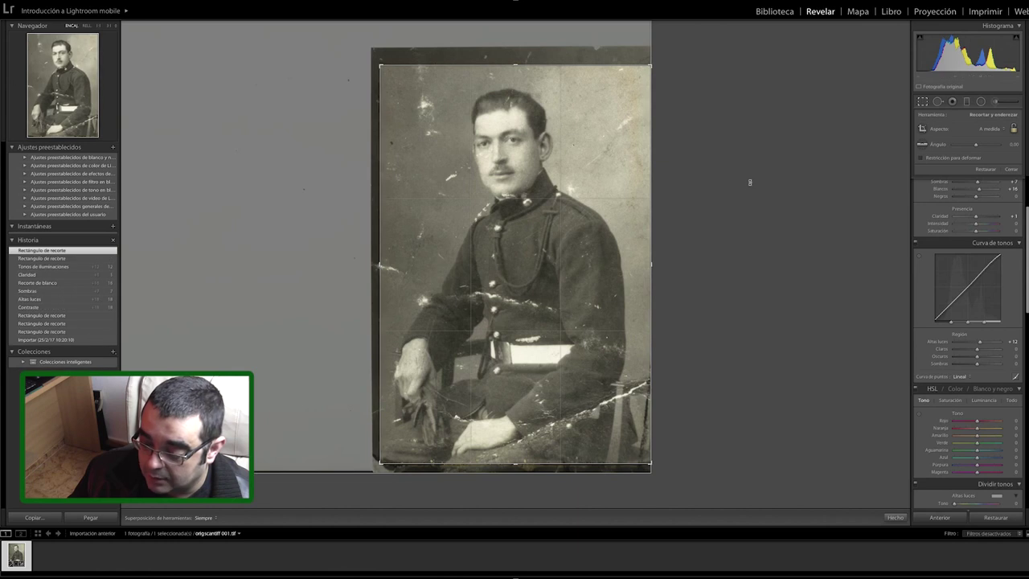
key("Return")
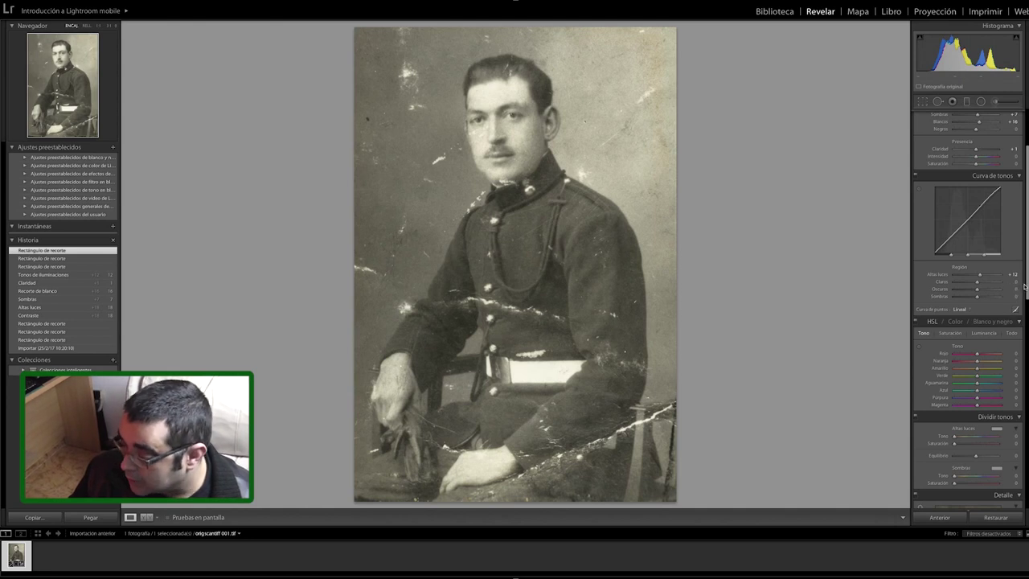
Add a light luminance noise reduction to smooth the portrait's grain.
left_click_drag(1026, 283, 1026, 379)
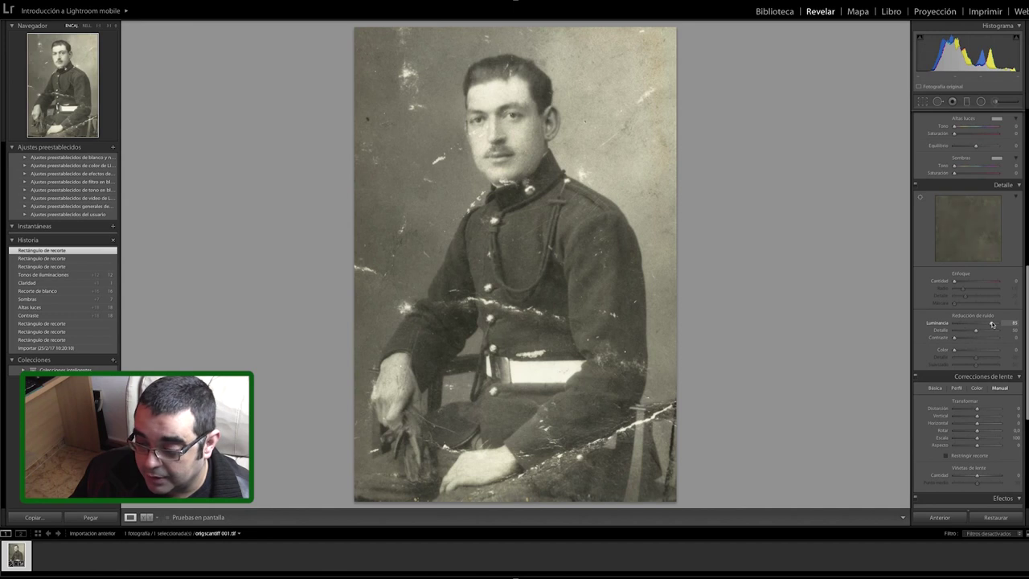
left_click_drag(969, 325, 970, 324)
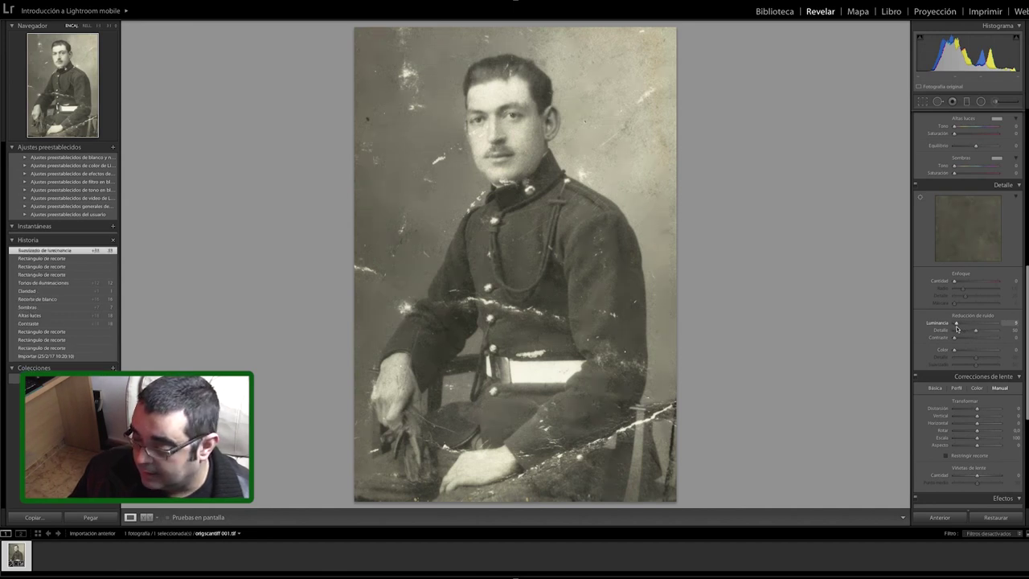
left_click_drag(959, 327, 959, 327)
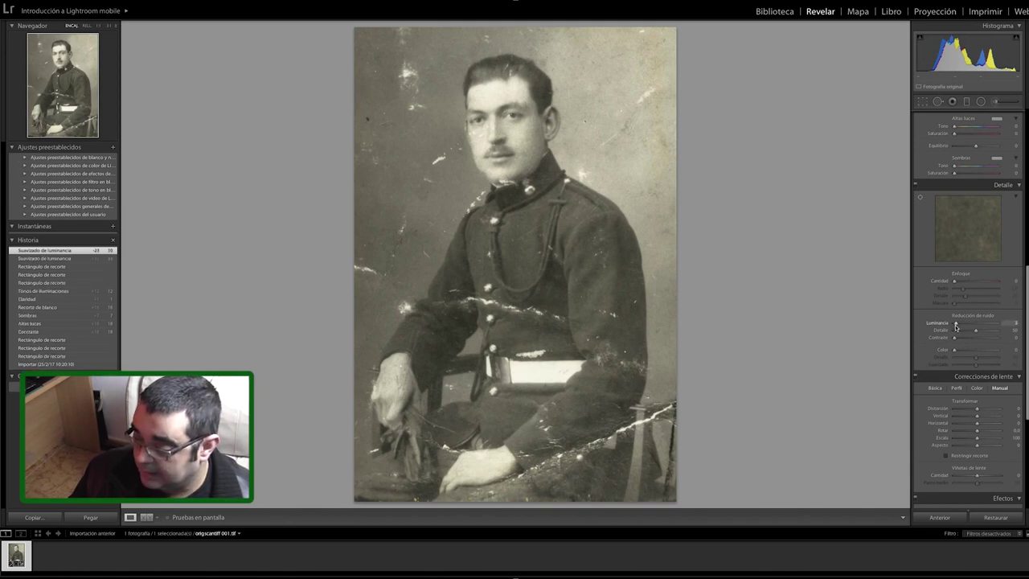
left_click_drag(956, 327, 957, 328)
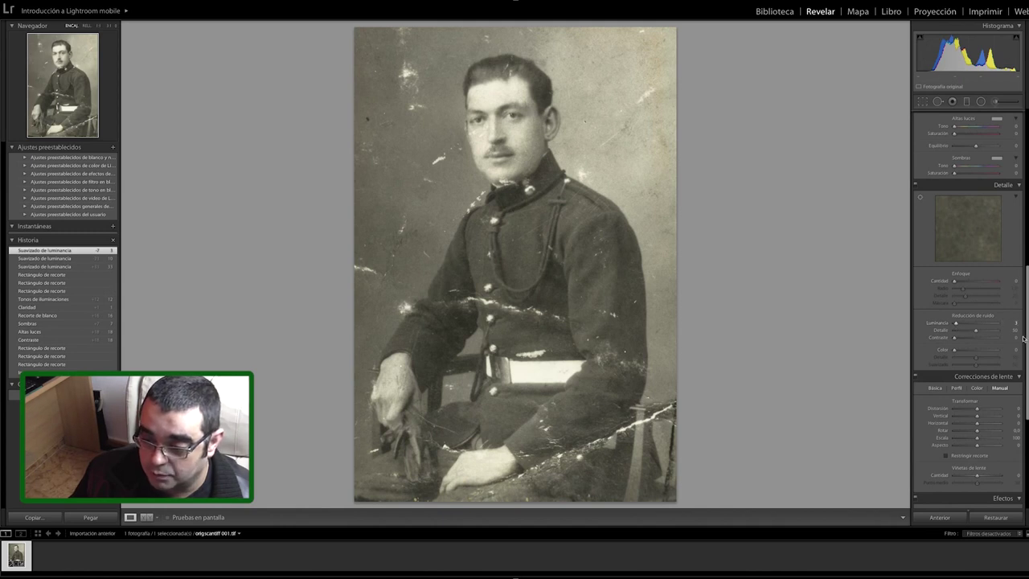
Scroll back up to Básicos and switch to the Biblioteca module.
scroll(969, 321, "up", 5)
scroll(969, 321, "up", 10)
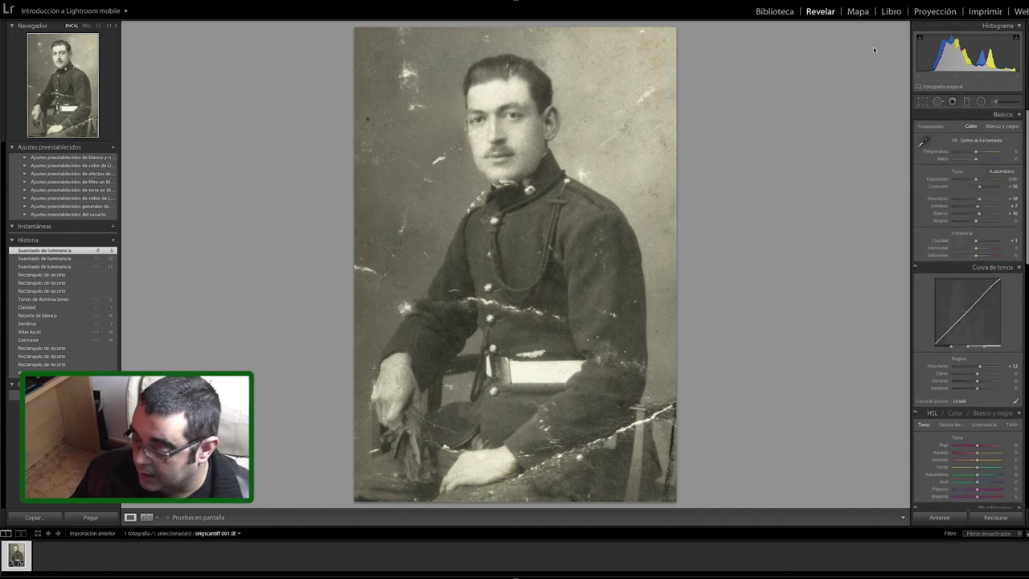
left_click(767, 14)
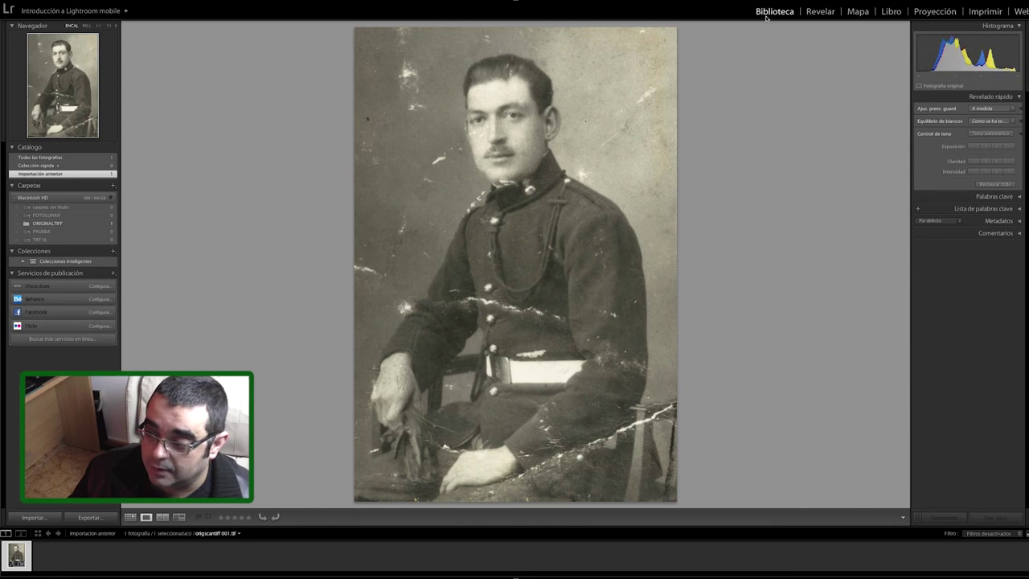
Export the portrait as a 16-bit TIFF at 600 pixels per inch.
left_click(88, 517)
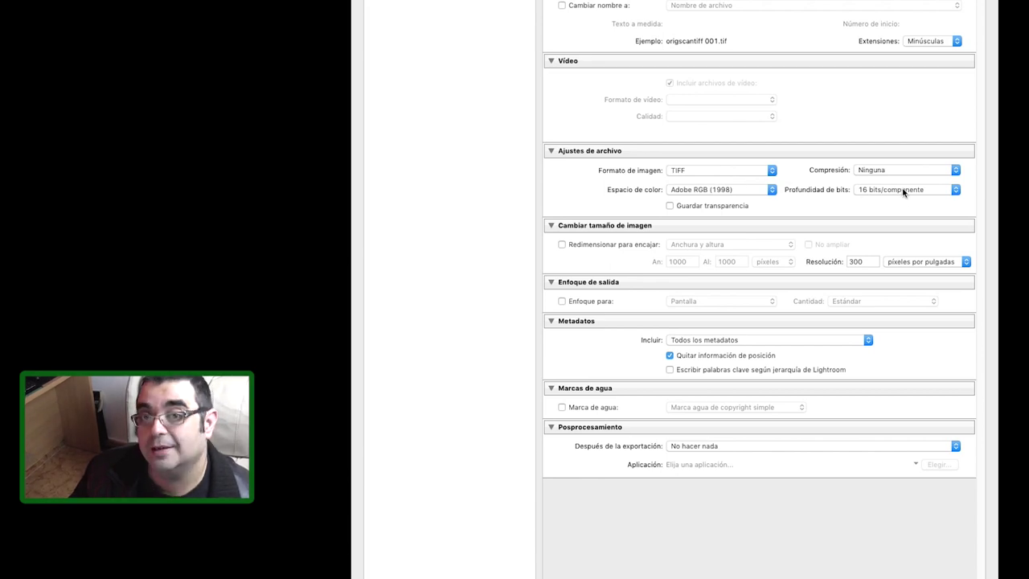
double_click(860, 262)
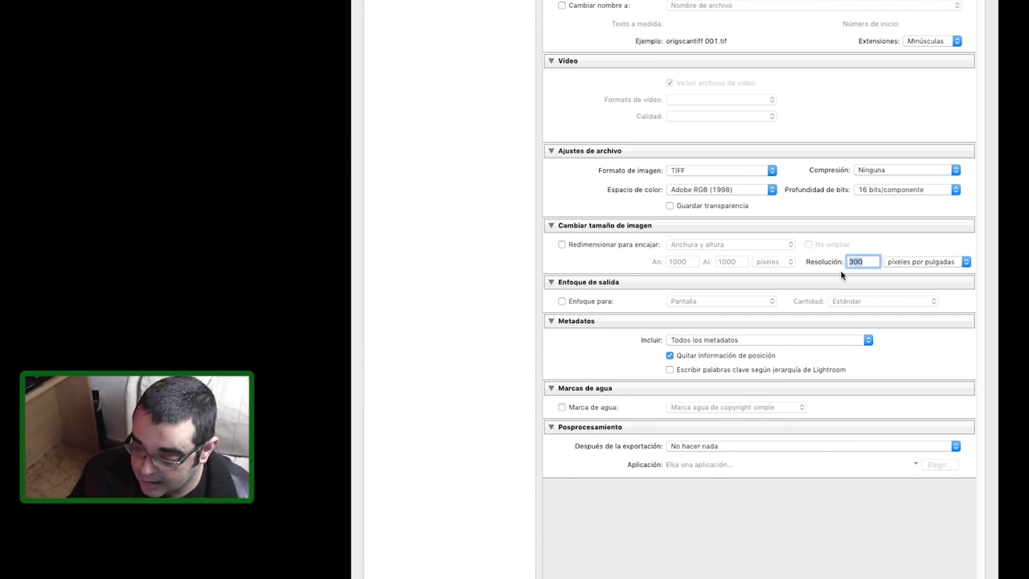
type("600")
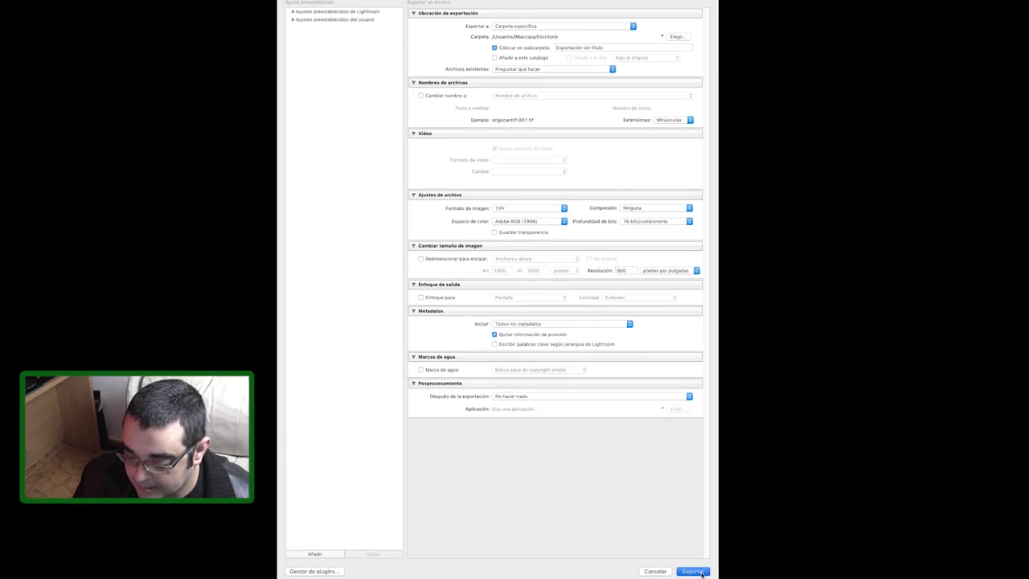
left_click(691, 572)
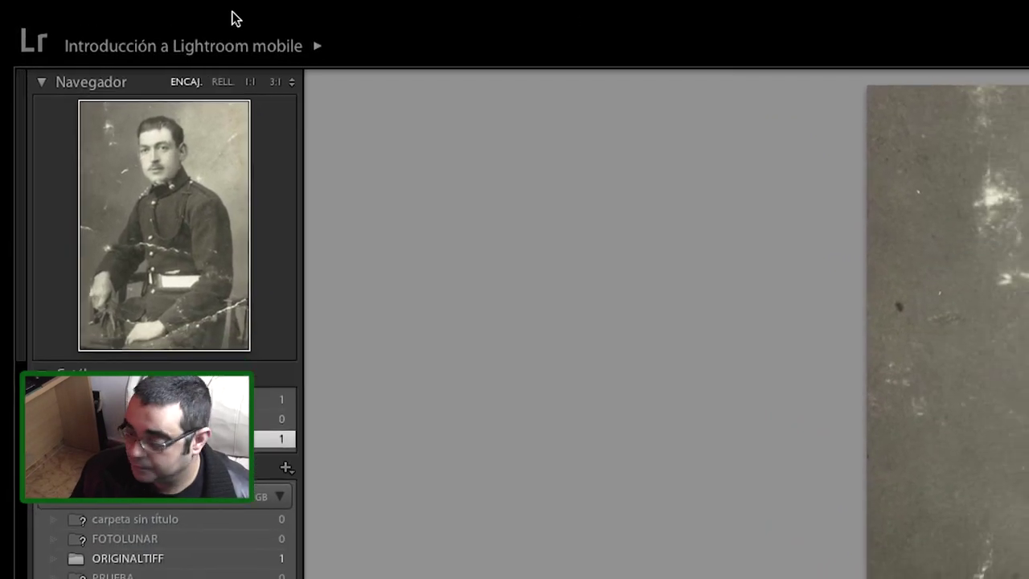
Quit Lightroom, dismissing the catalog backup prompt.
left_click(108, 22)
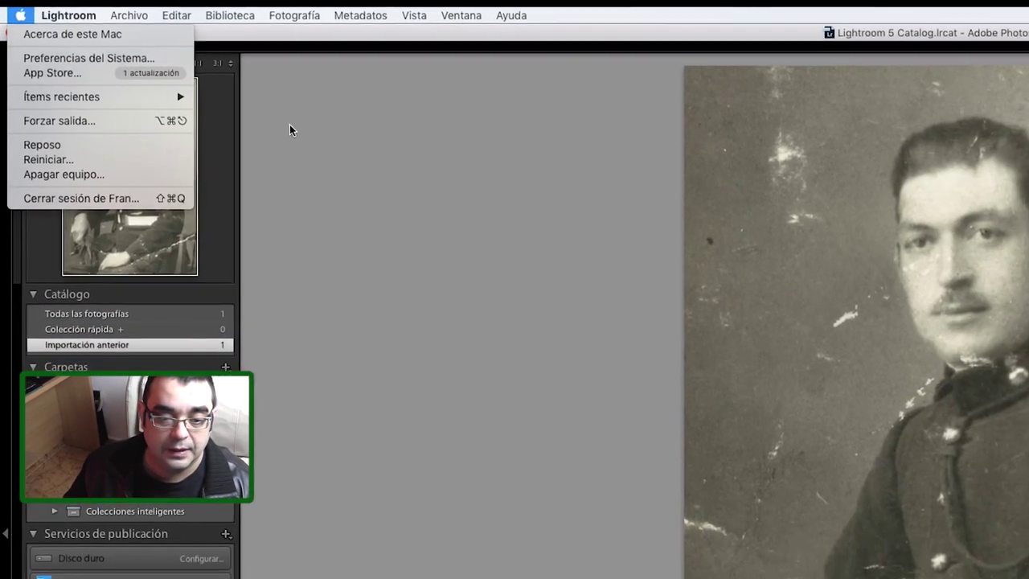
left_click(292, 131)
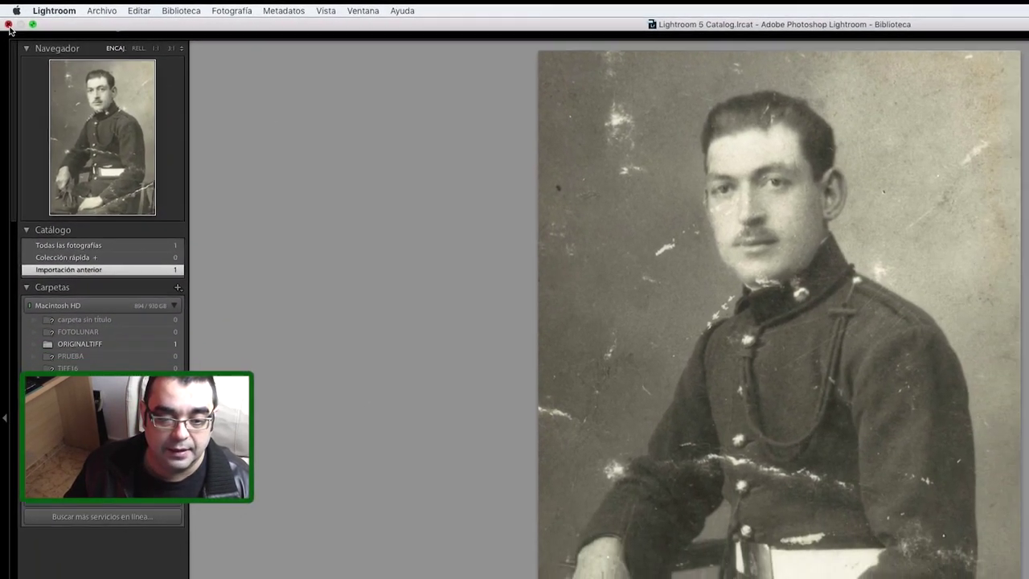
left_click(9, 27)
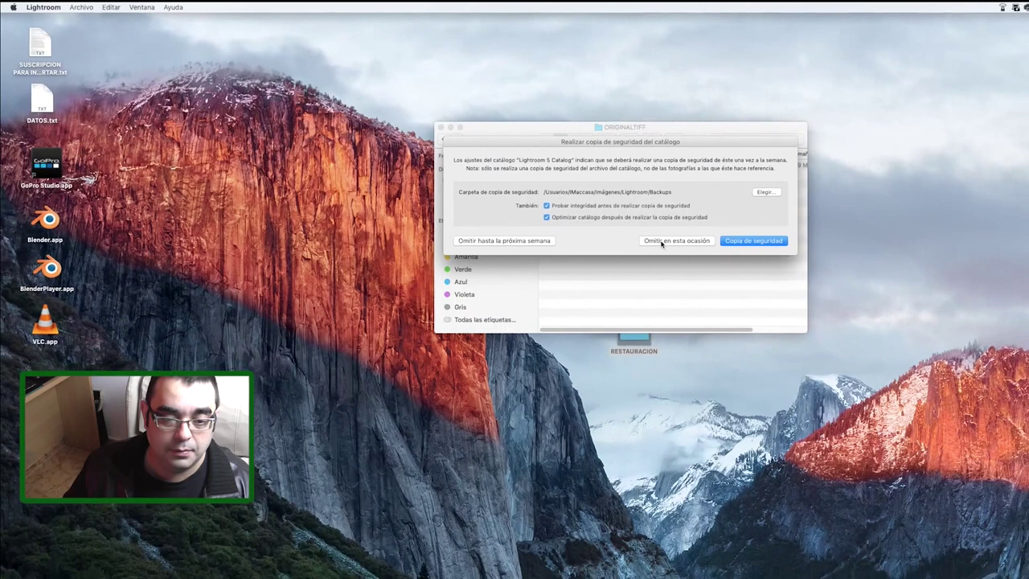
left_click(662, 241)
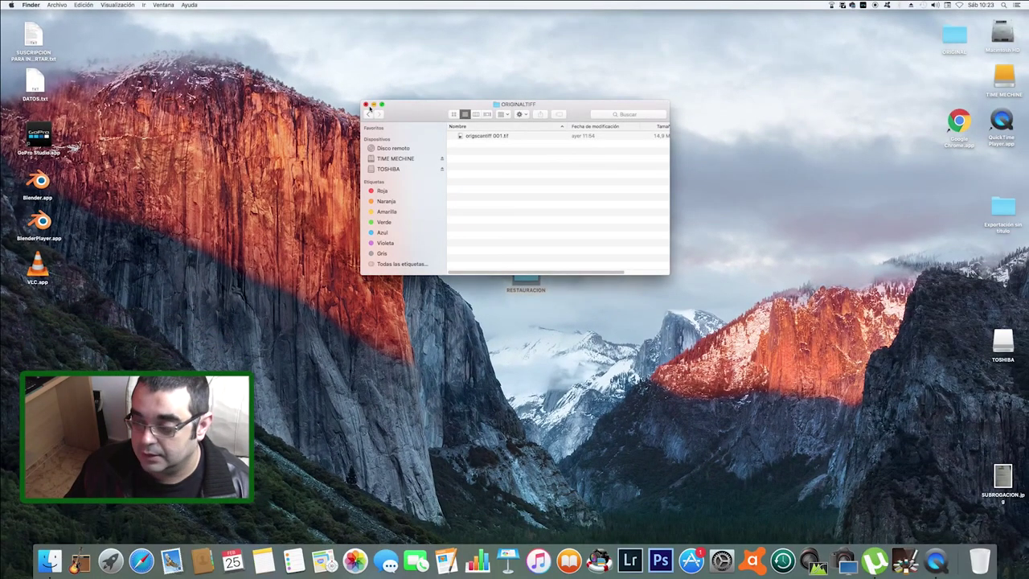
Open origscantiff 001.tif from the Exportación sin título folder in Photoshop.
left_click(366, 104)
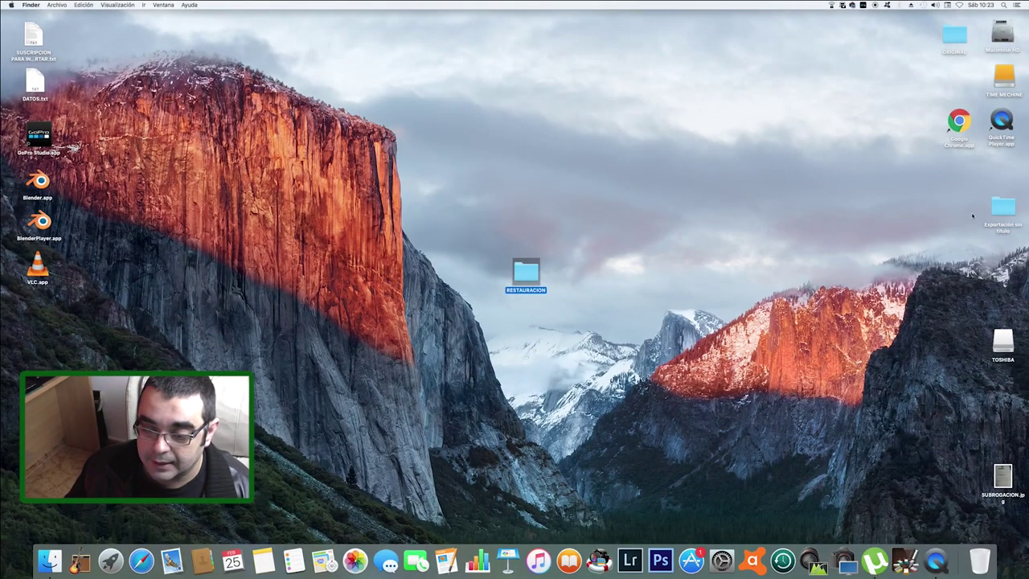
double_click(1005, 209)
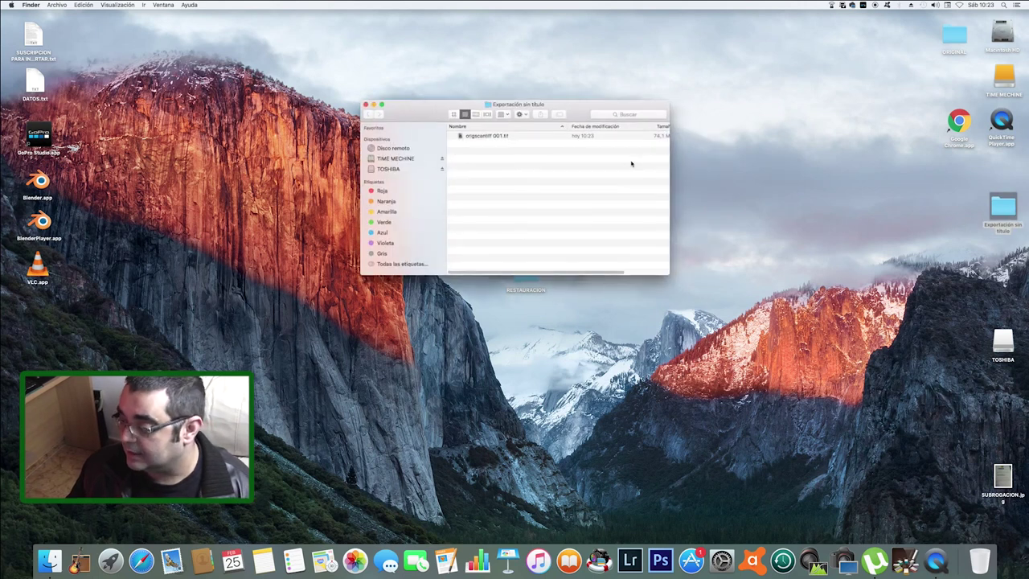
double_click(491, 136)
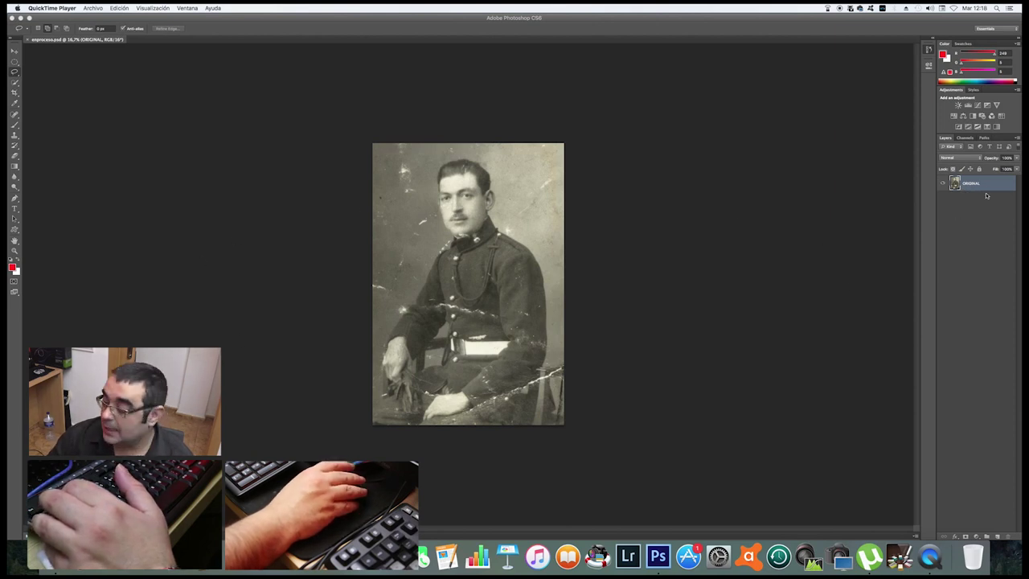
Create an ORIGINAL copy layer above ORIGINAL and switch to the Clone Stamp tool.
right_click(977, 184)
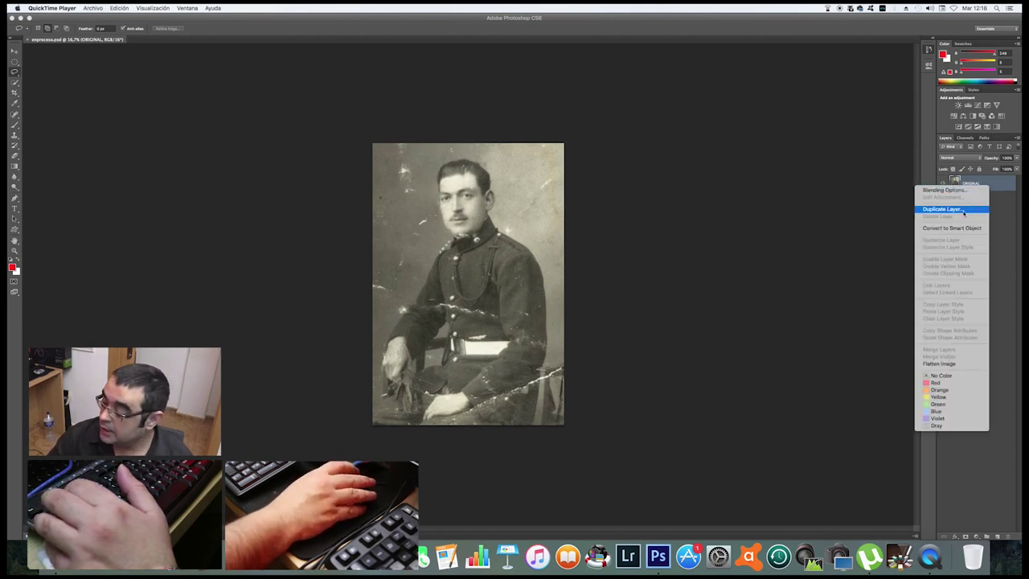
left_click(969, 209)
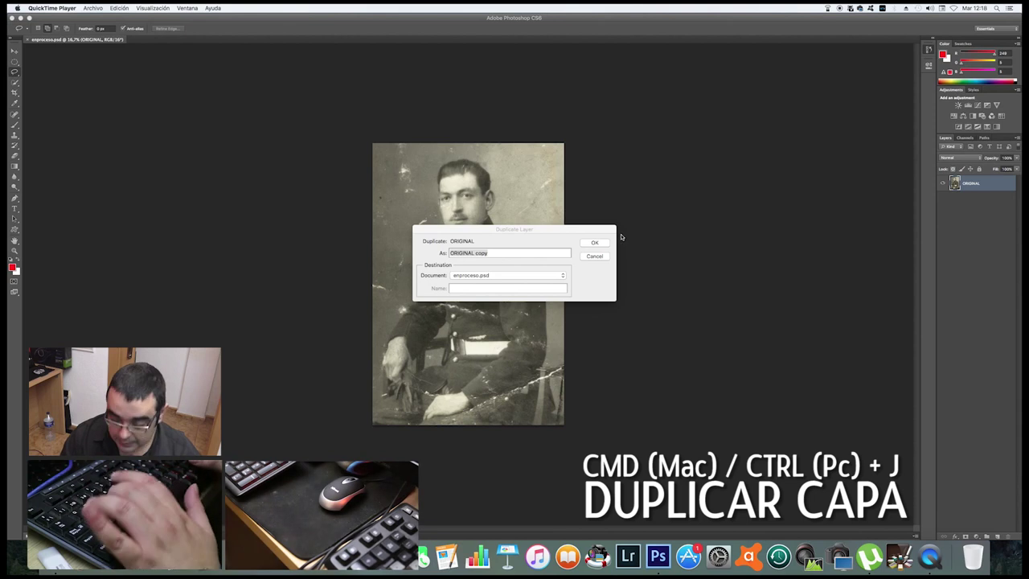
key("super+Tab")
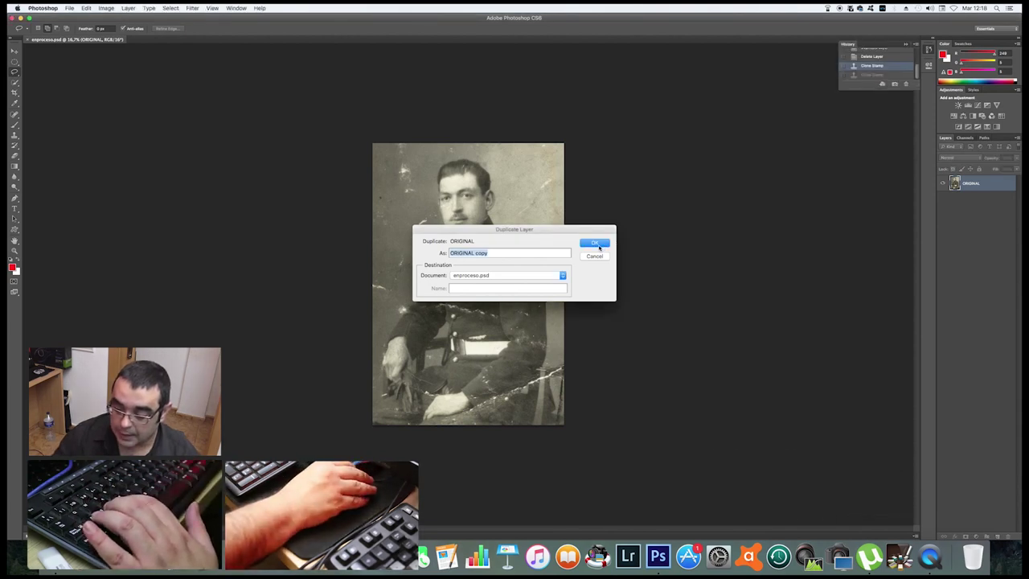
left_click(595, 244)
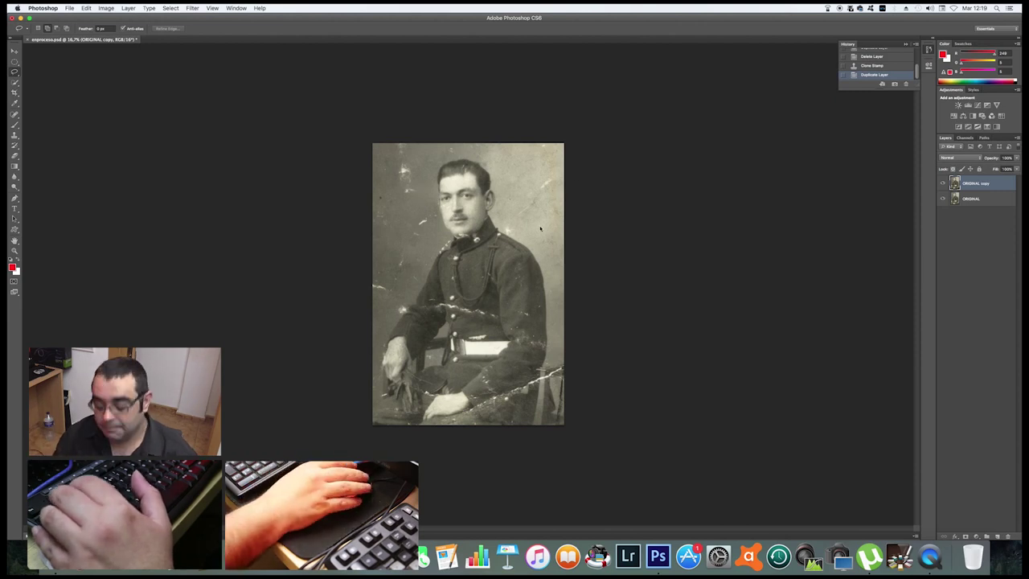
key("s")
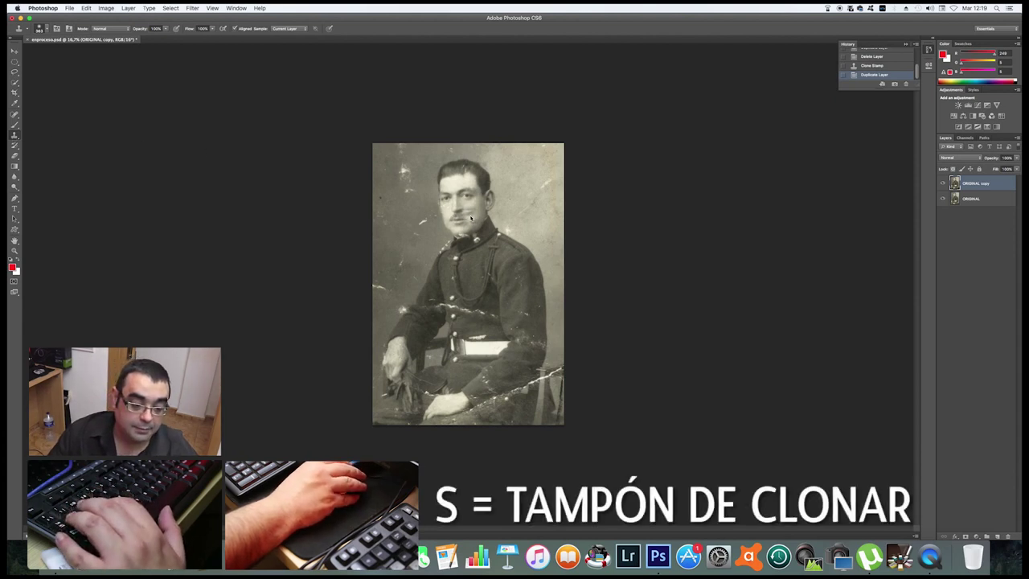
Set the clone brush hardness to 0% in the brush picker.
right_click(422, 219)
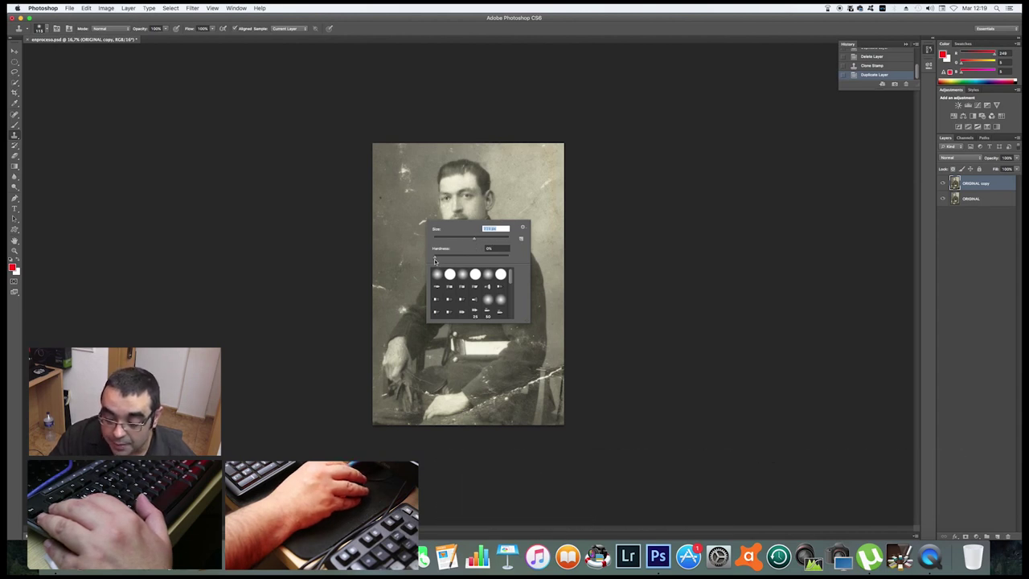
key("Tab")
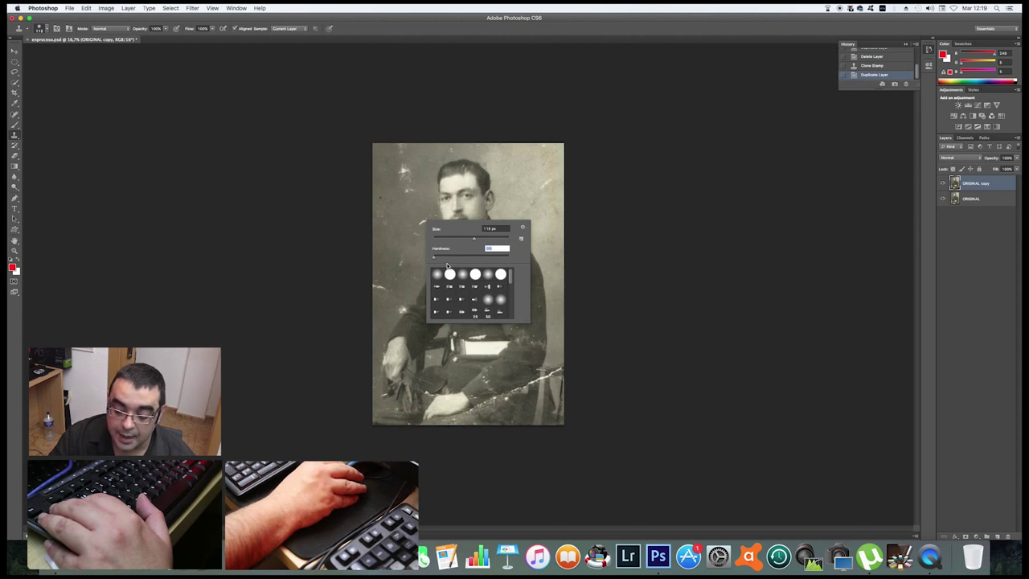
left_click_drag(437, 258, 520, 264)
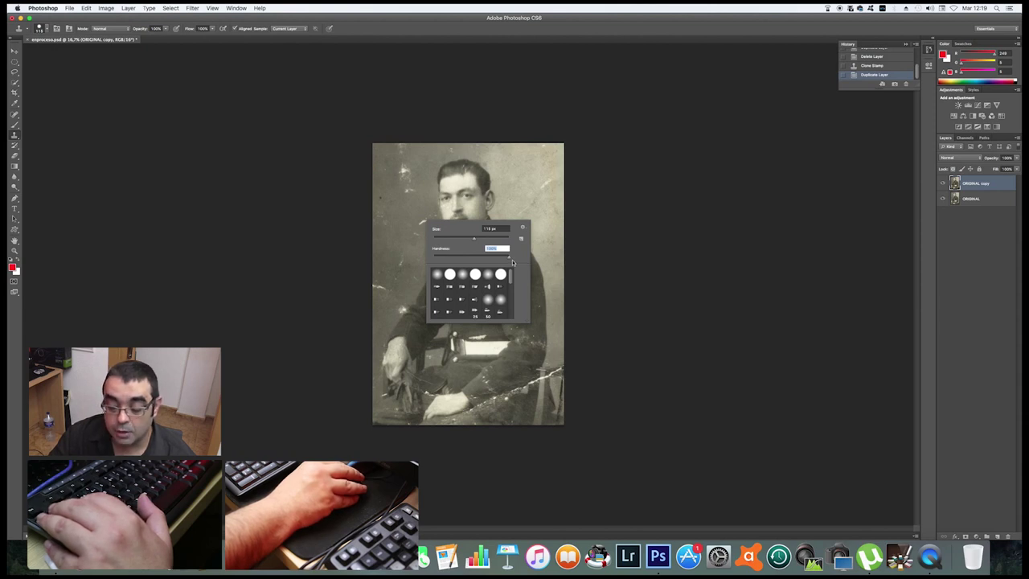
type("0")
key("Return")
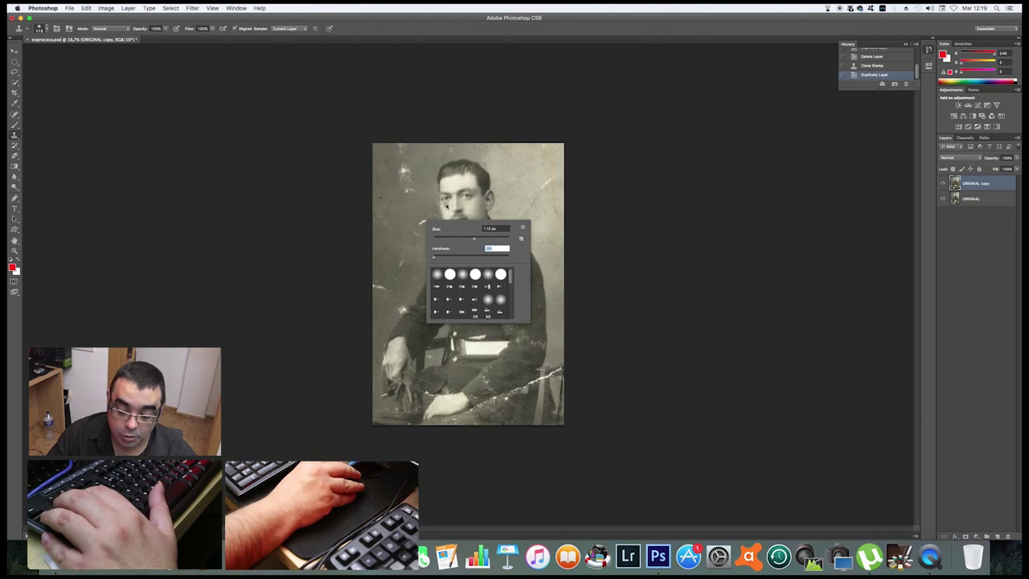
Stamp two cloned patches beside the soldier's face on the ORIGINAL copy layer.
left_click(422, 196)
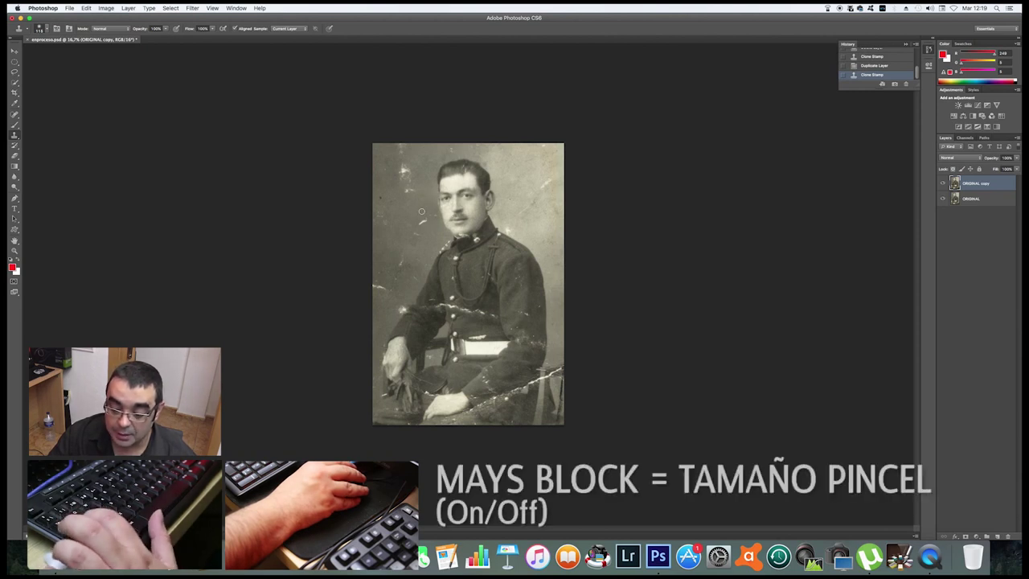
right_click(422, 213)
left_click(422, 213)
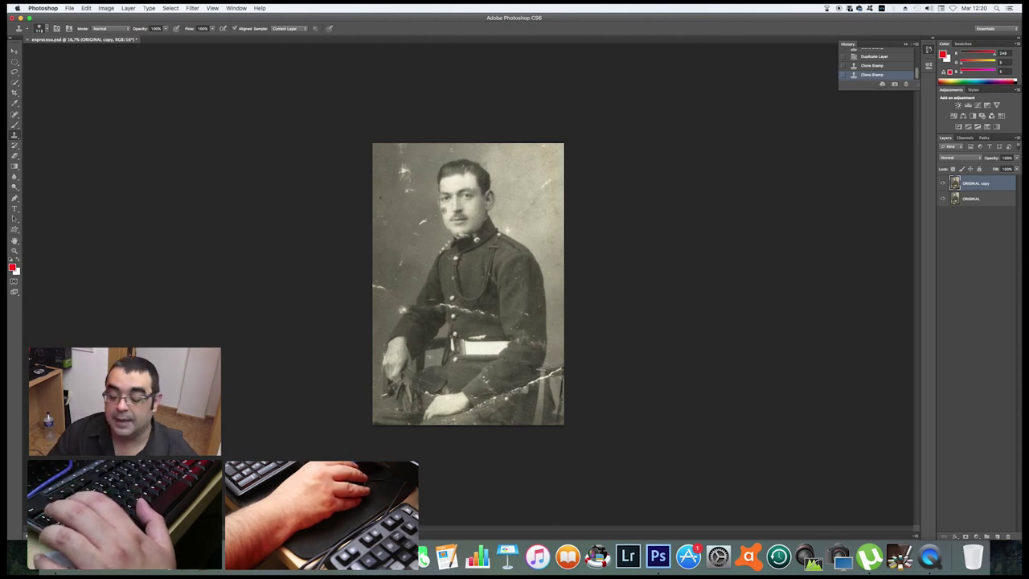
key("z")
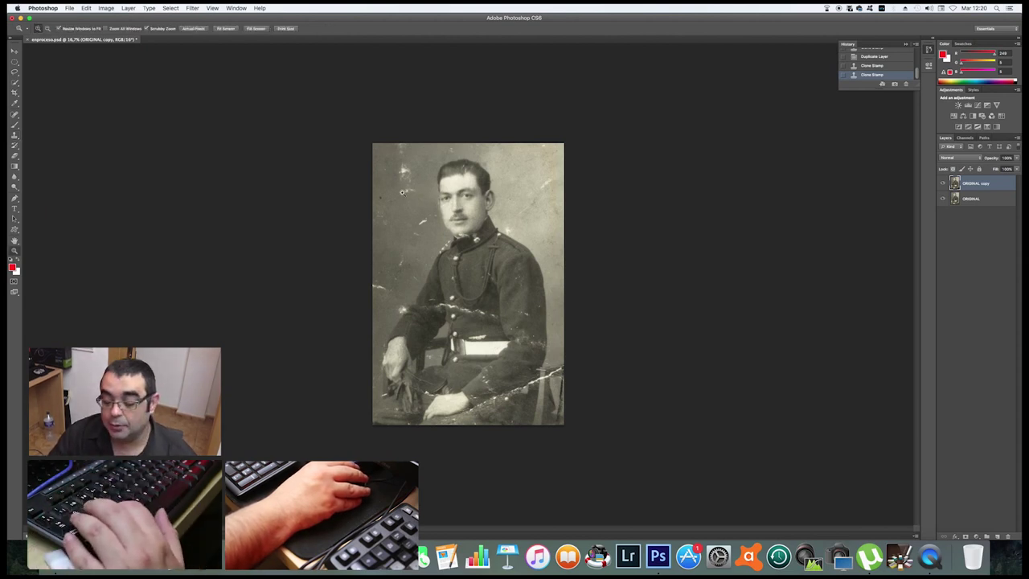
mouse_move(402, 191)
left_mouse_down()
mouse_move(456, 169)
mouse_move(486, 259)
left_mouse_up()
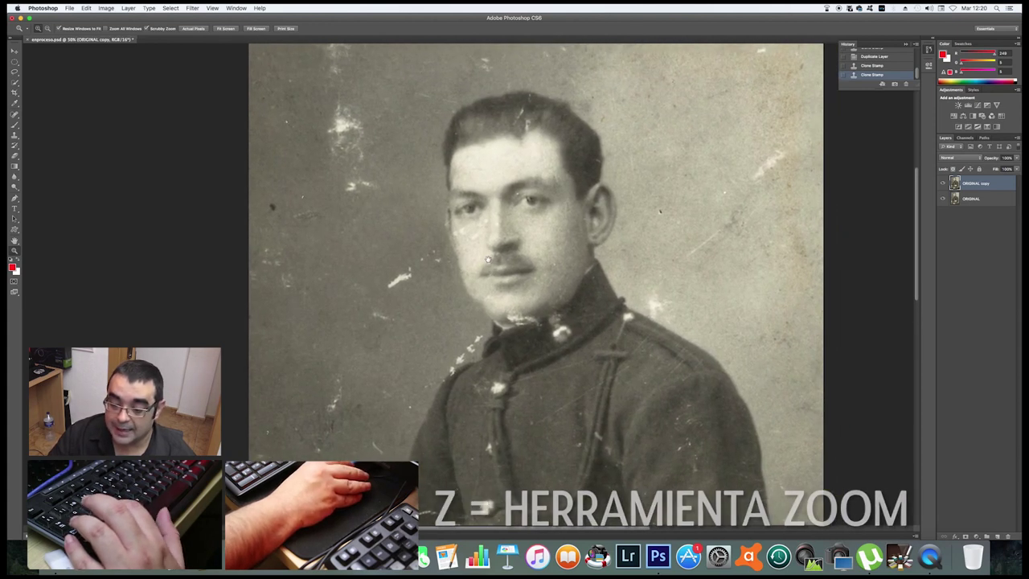
key("s")
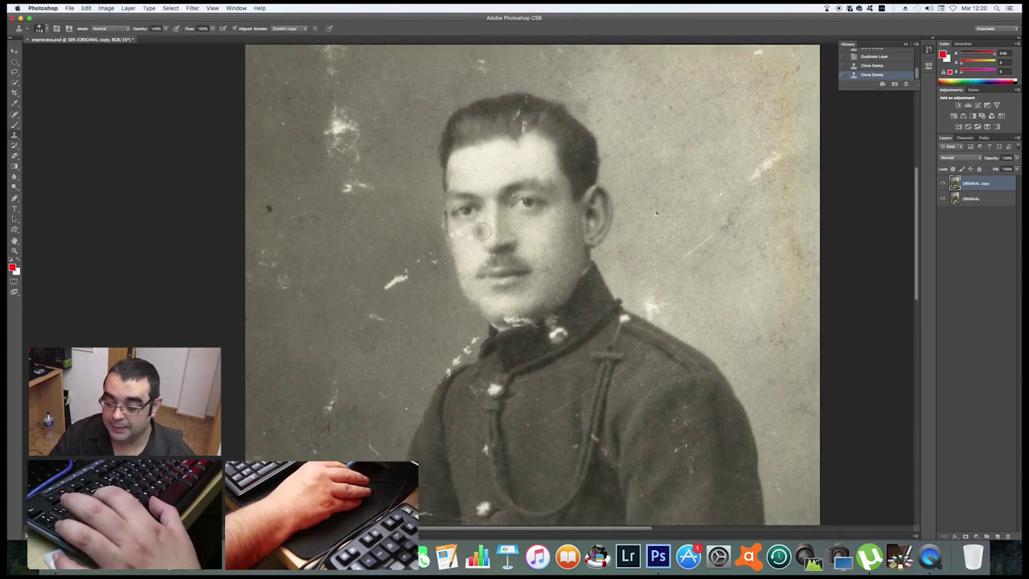
right_click(428, 213)
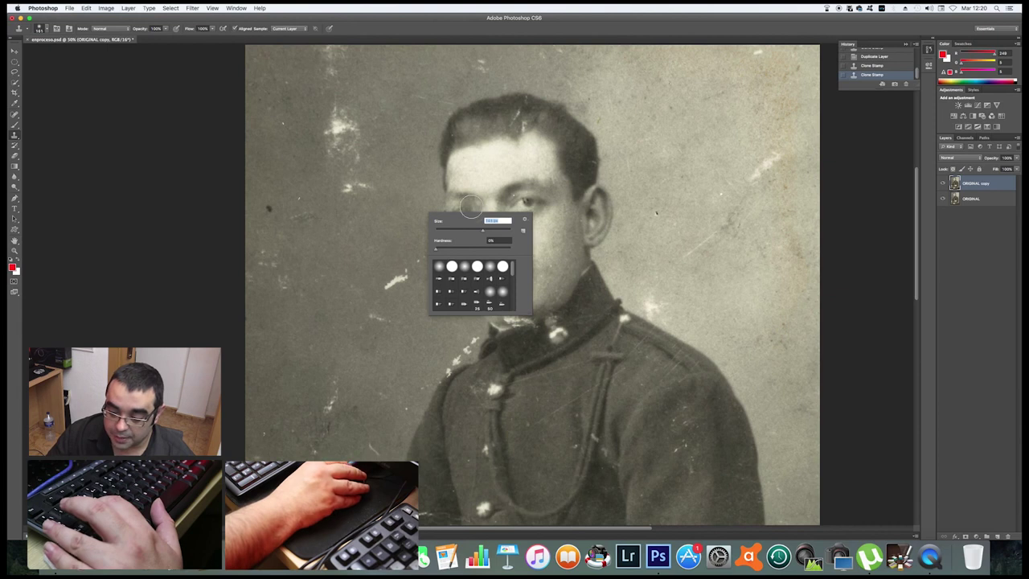
left_click_drag(500, 230, 501, 231)
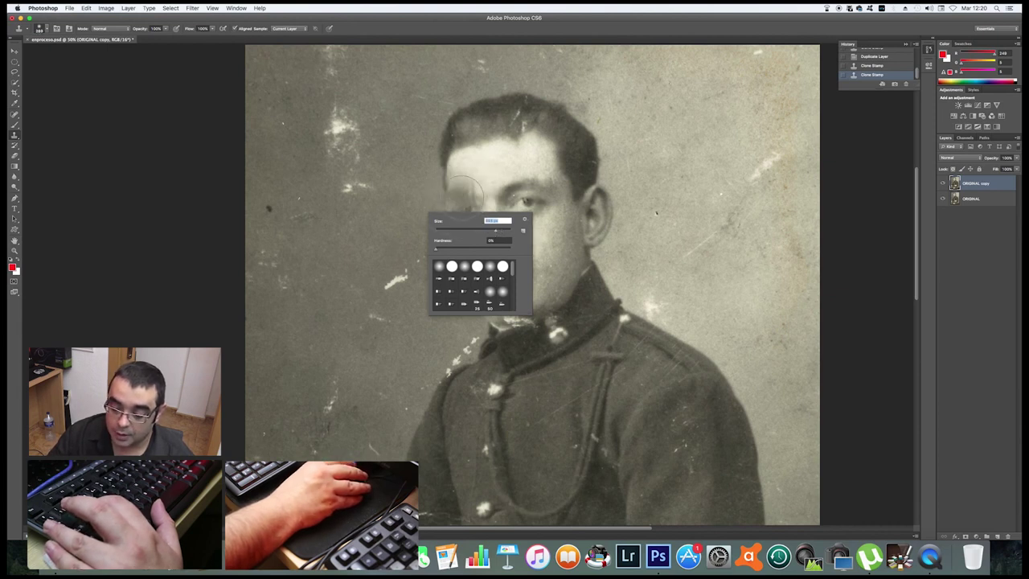
key("Return")
left_click(465, 203)
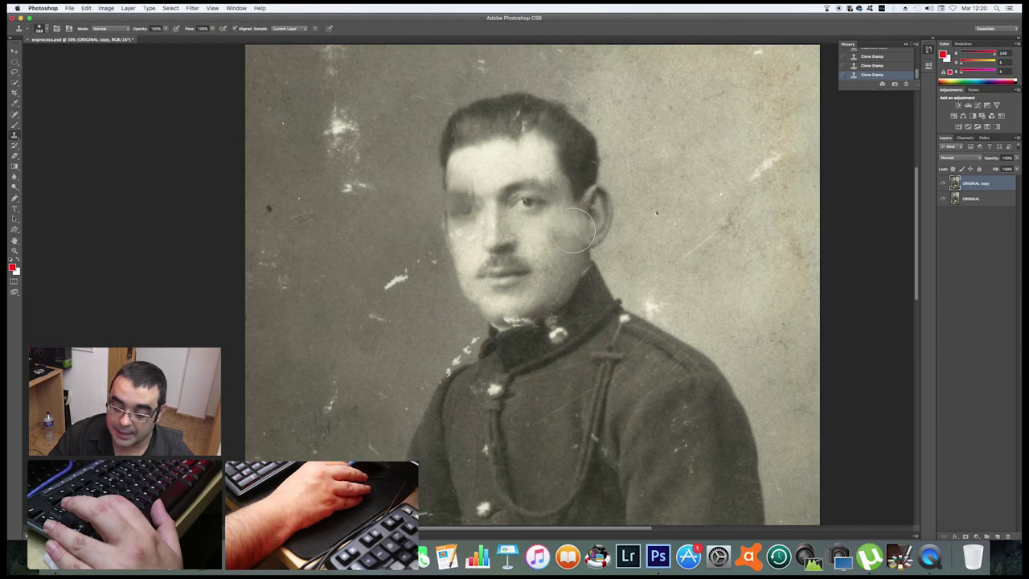
key("super+z")
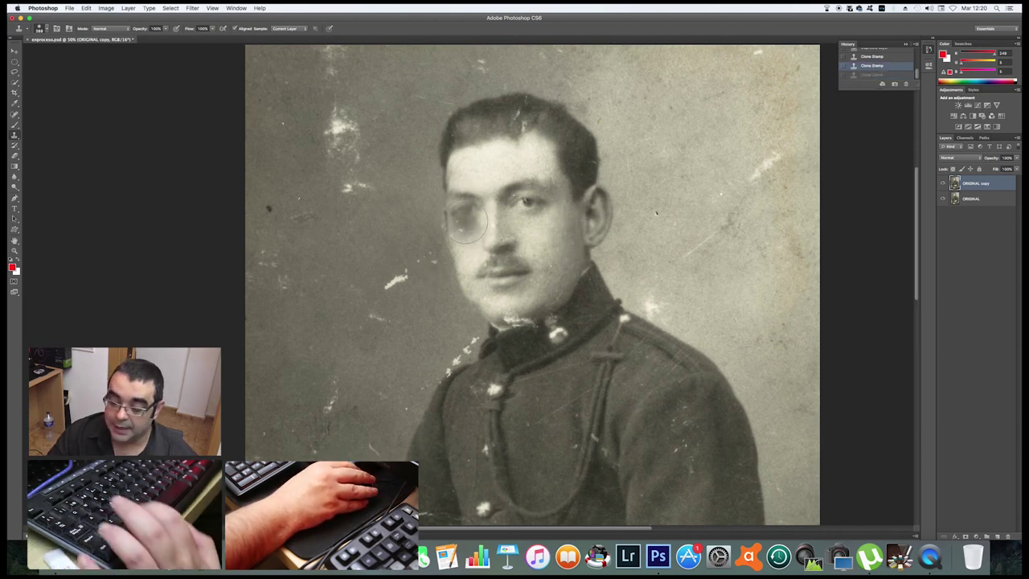
key("alt")
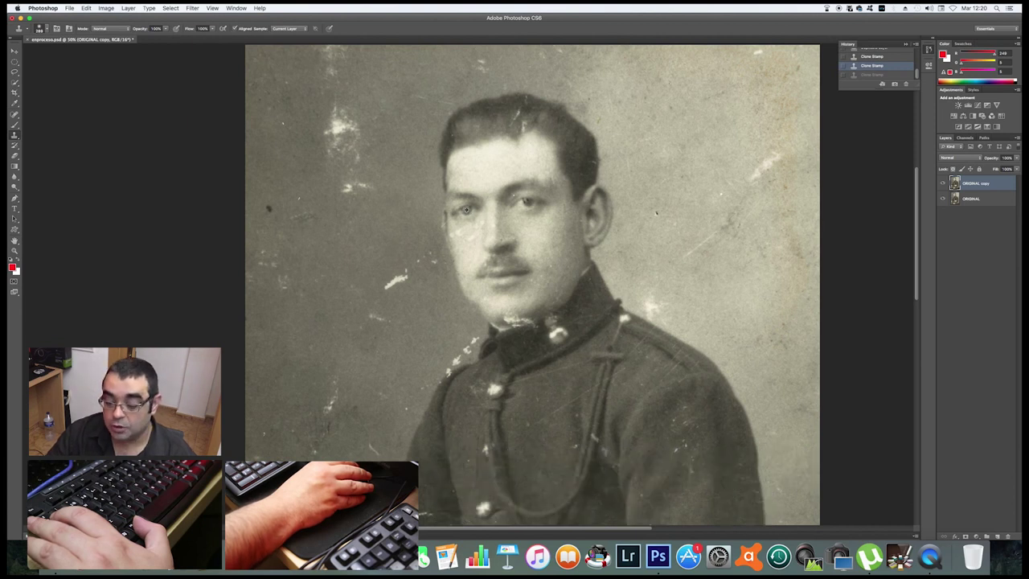
Demo cloning the eye onto the forehead, undo it, then clone over the background blotch.
left_click(492, 168)
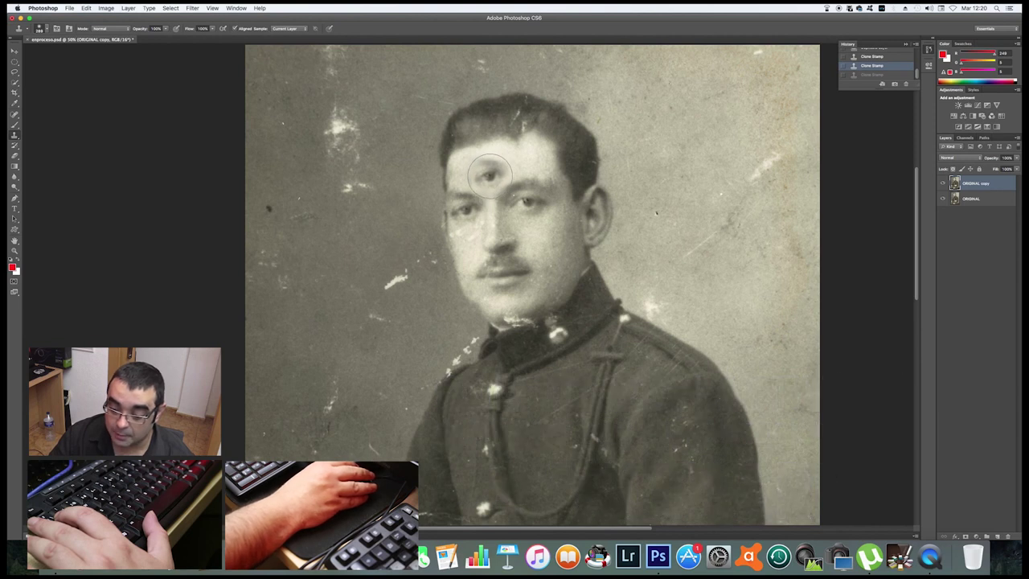
left_click(489, 175)
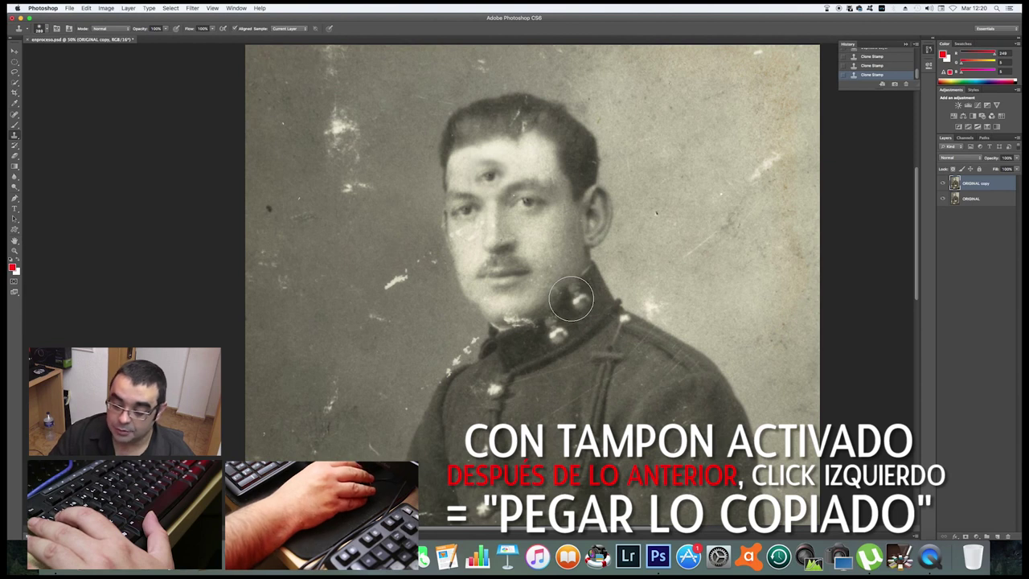
left_click(572, 299)
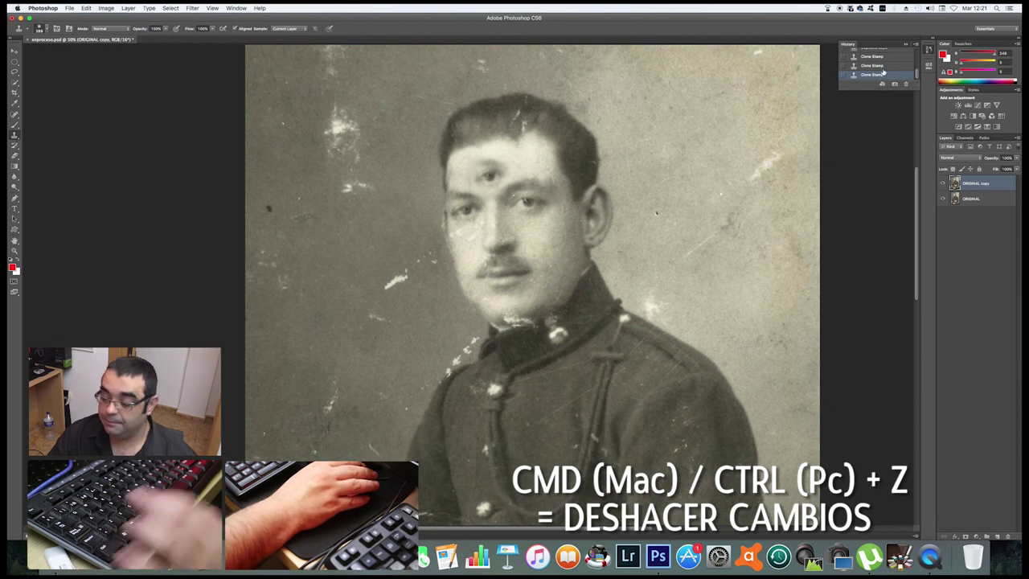
key("super+z")
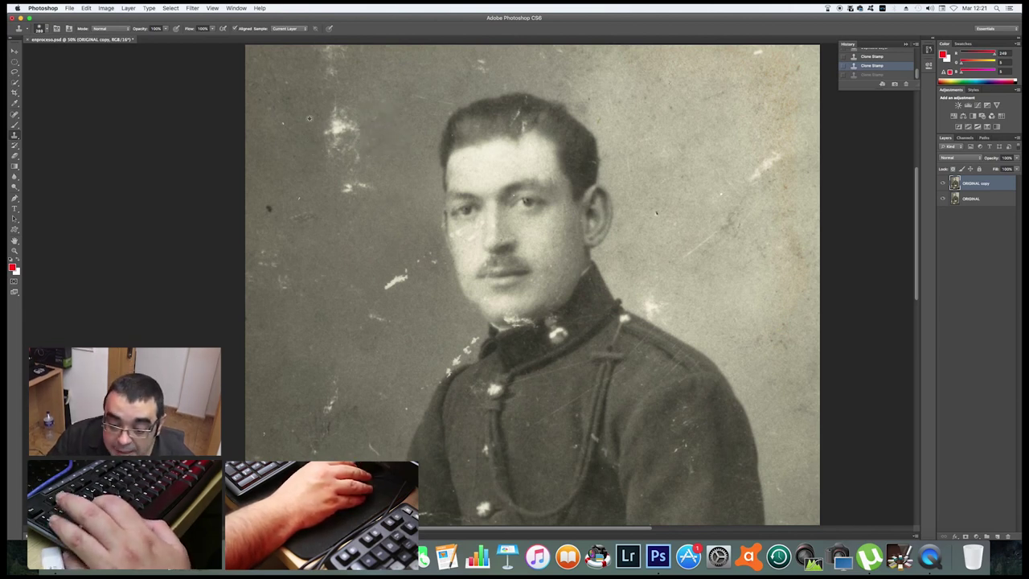
left_click_drag(325, 119, 350, 132)
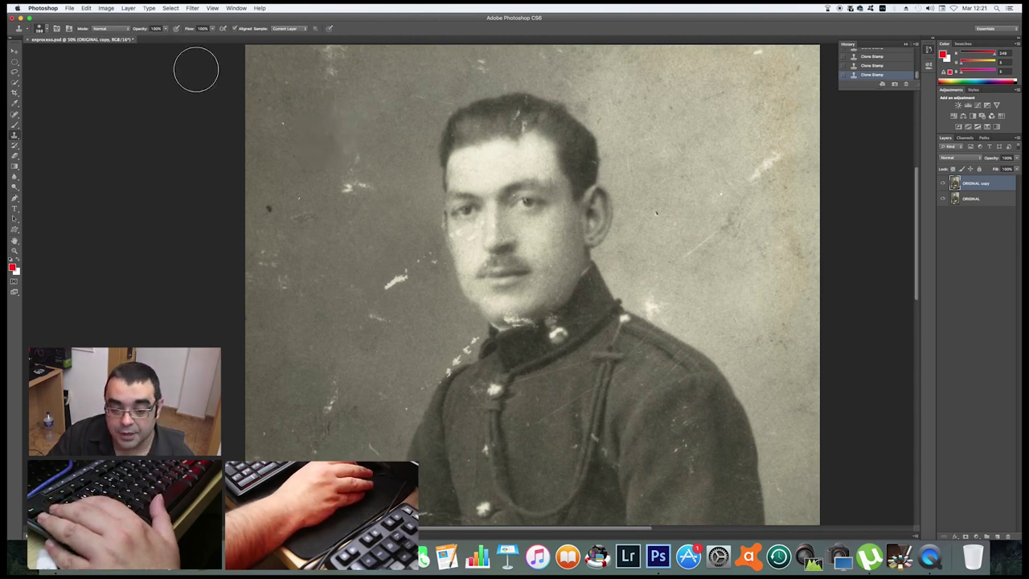
Lower clone opacity to about 85% and shrink the brush, dismissing the size warning.
left_click(167, 30)
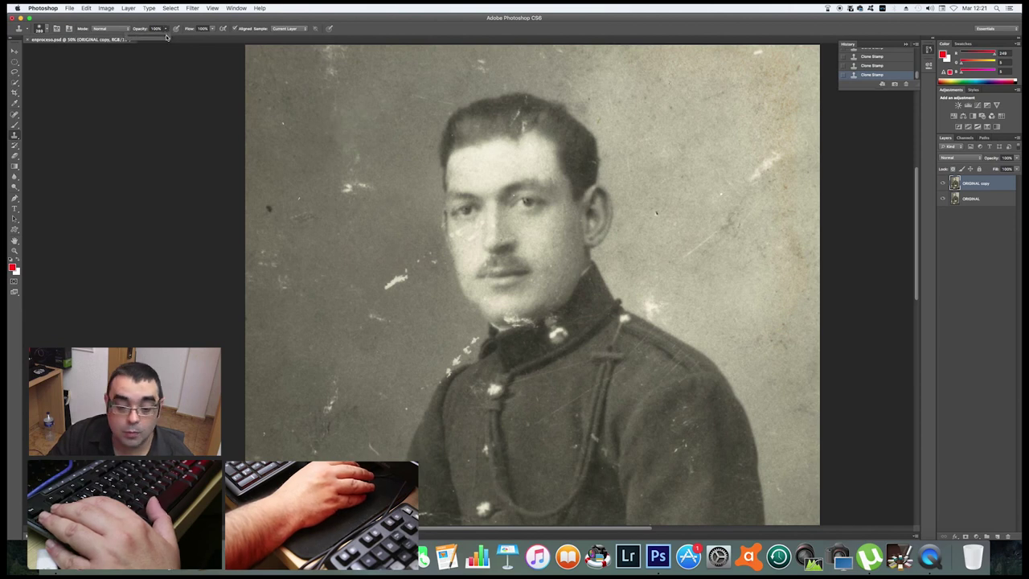
left_click_drag(166, 37, 155, 39)
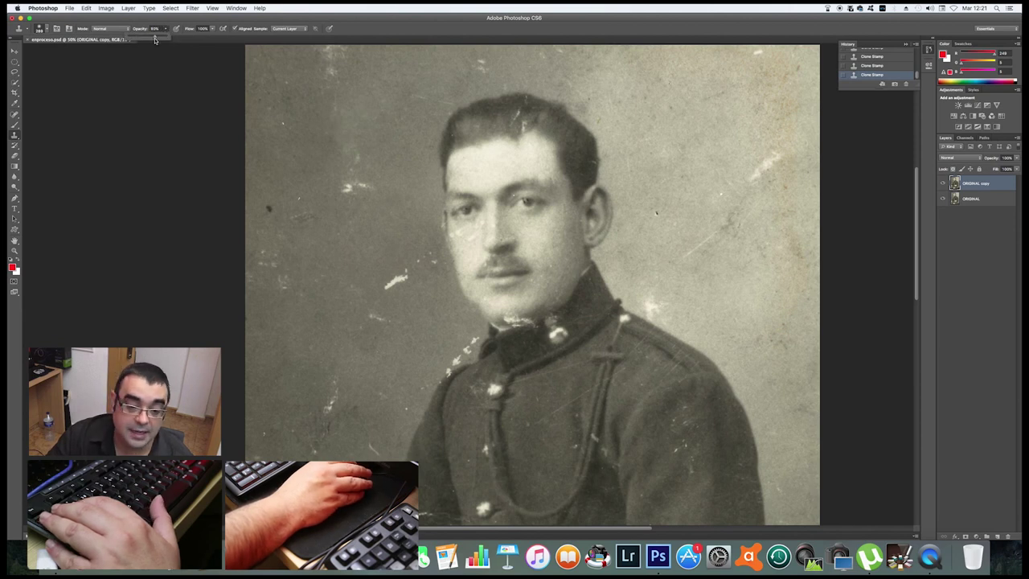
right_click(360, 131)
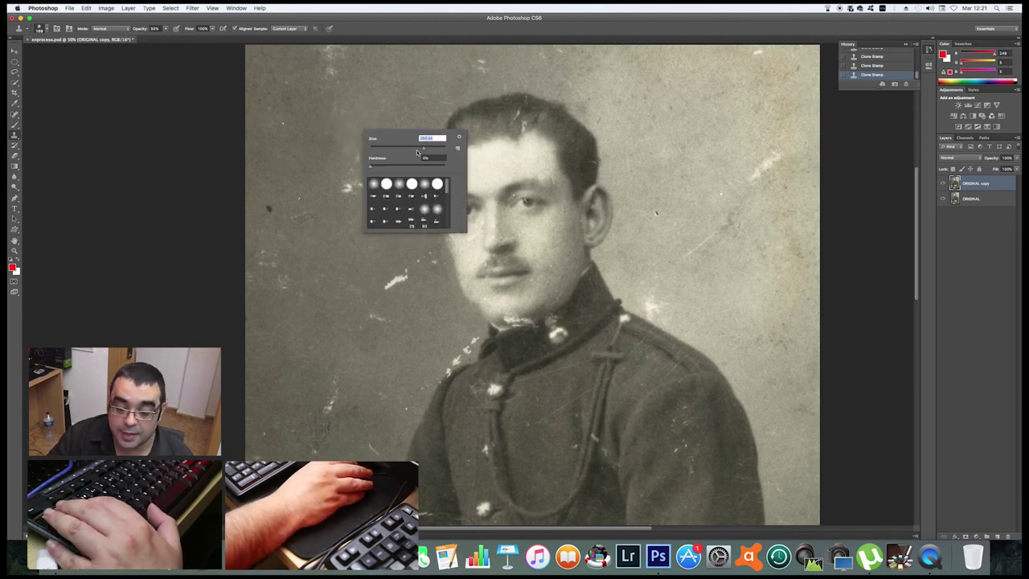
left_click_drag(418, 153, 401, 153)
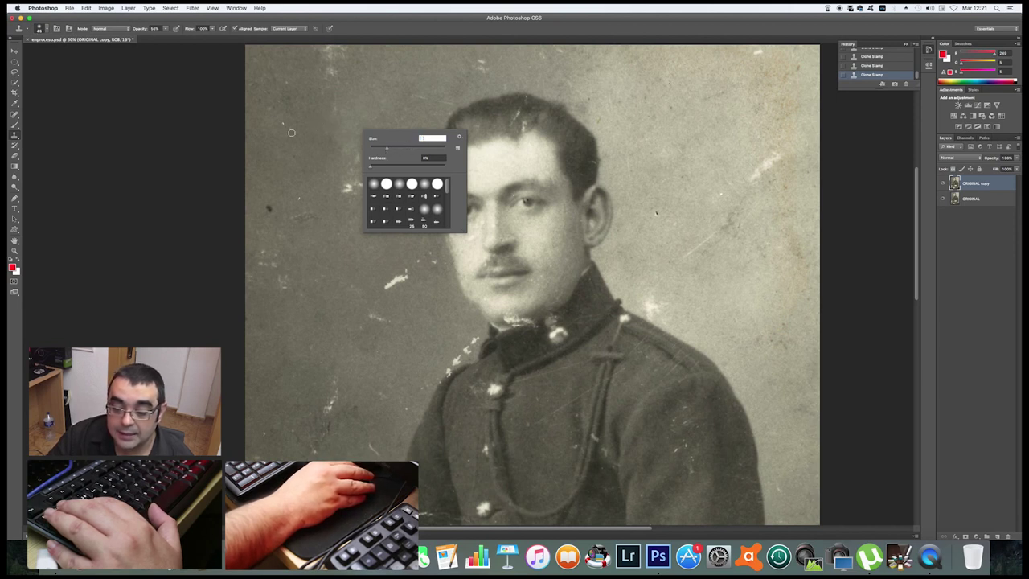
key("Return")
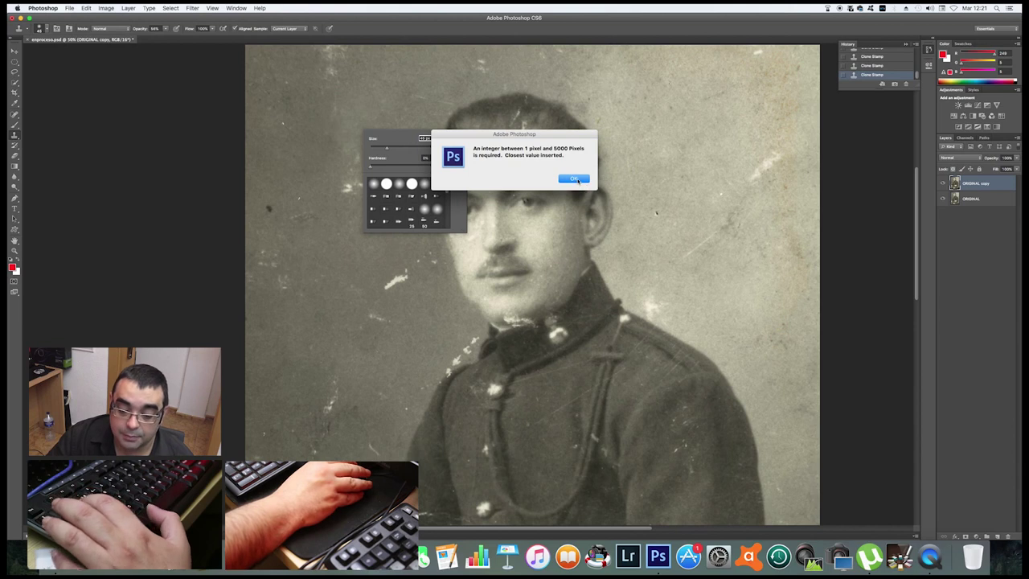
left_click(575, 179)
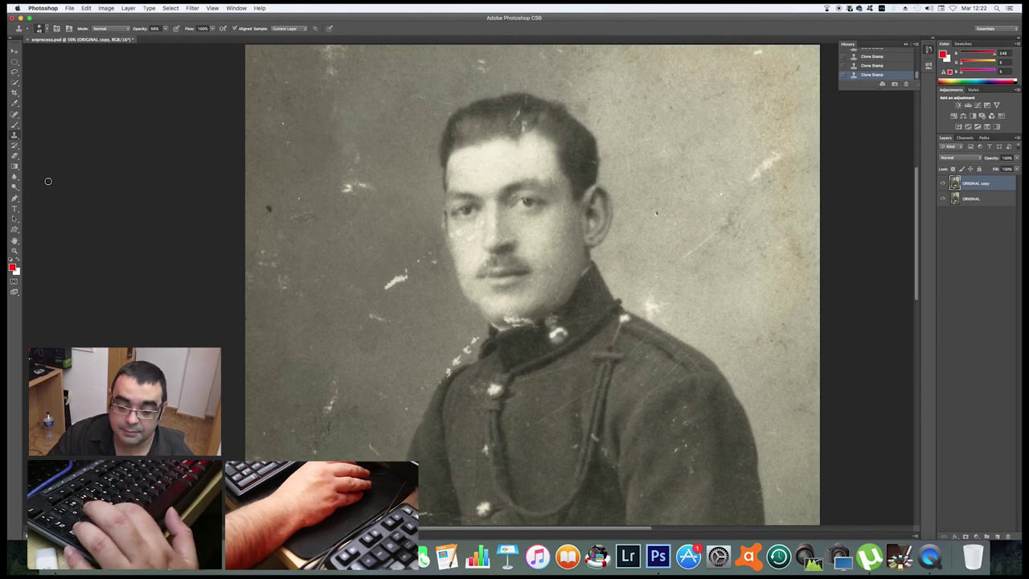
scroll(273, 164, "down", 1)
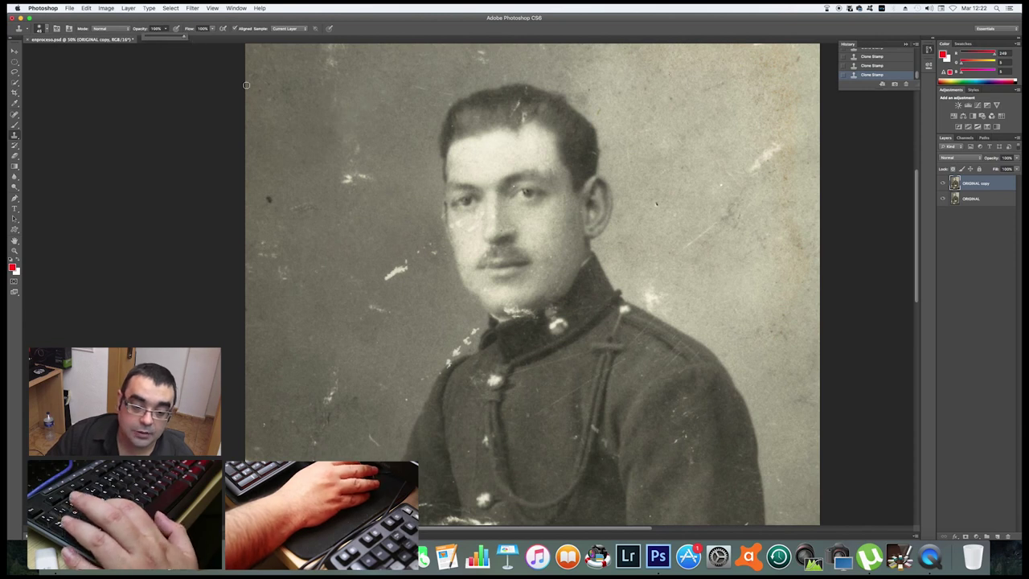
Zoom in on the background beside the face and clone out the bright white specks.
key("z")
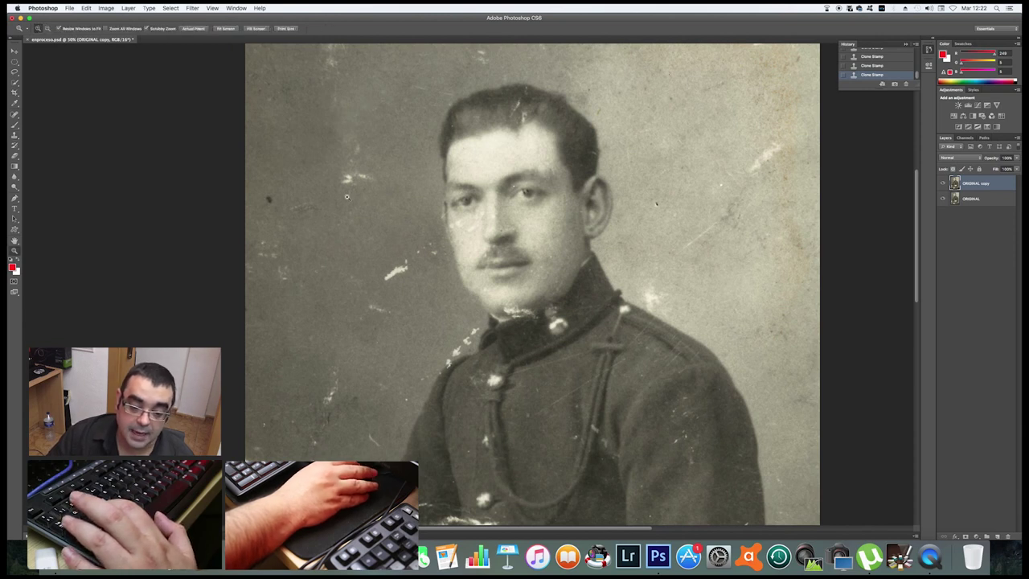
left_click(347, 196)
left_click(358, 198)
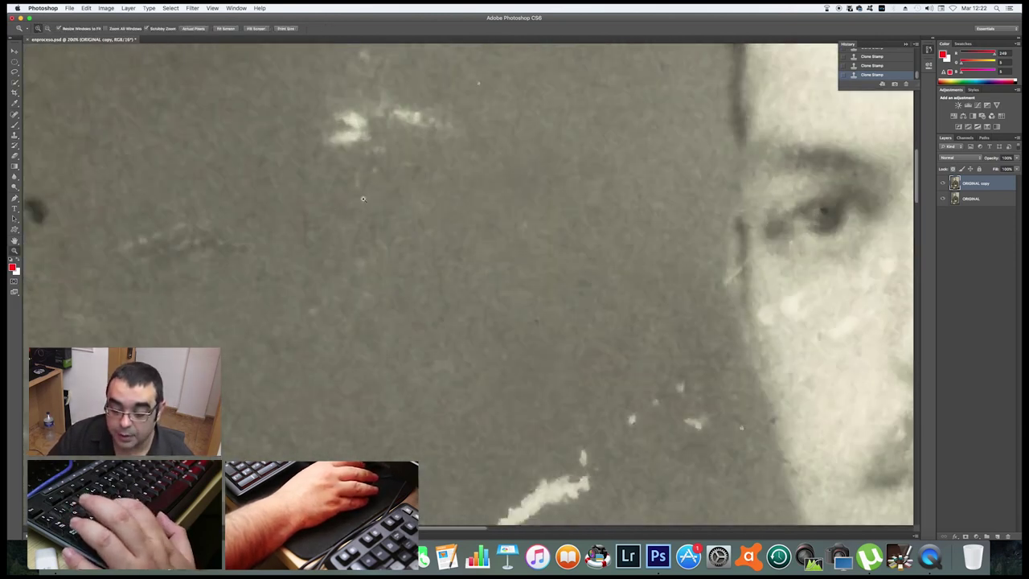
scroll(362, 199, "up", 5)
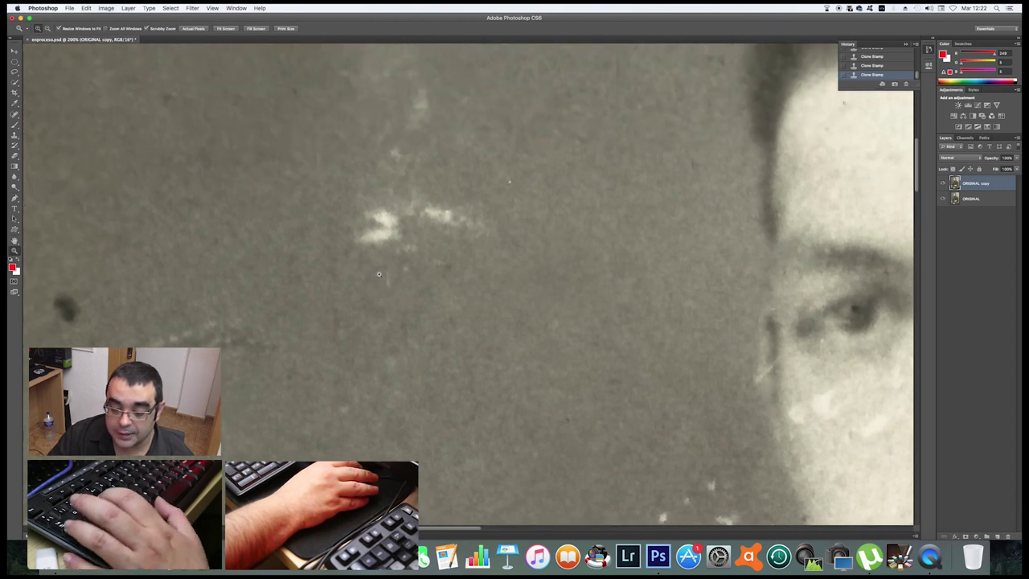
key("s")
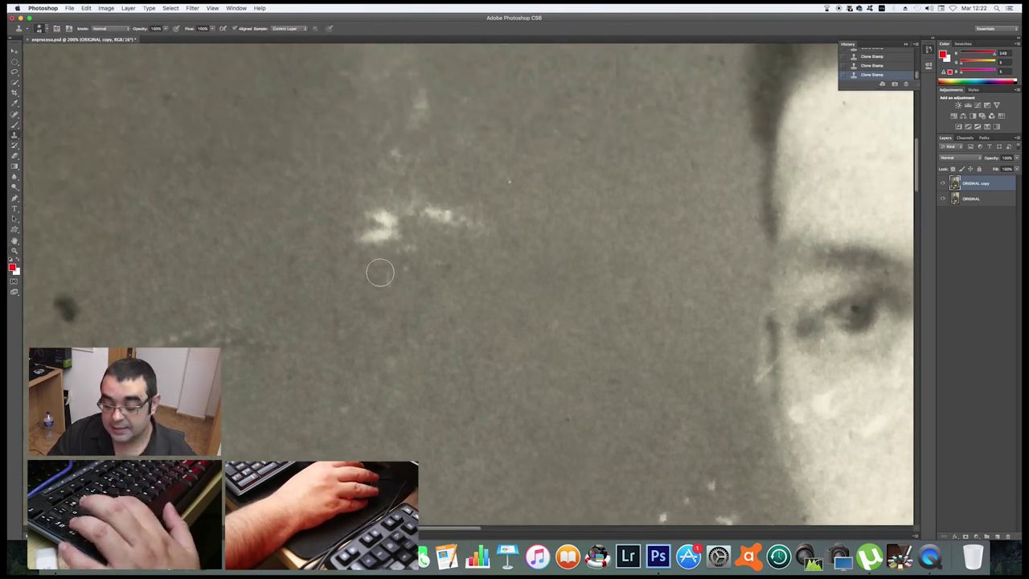
right_click(316, 203)
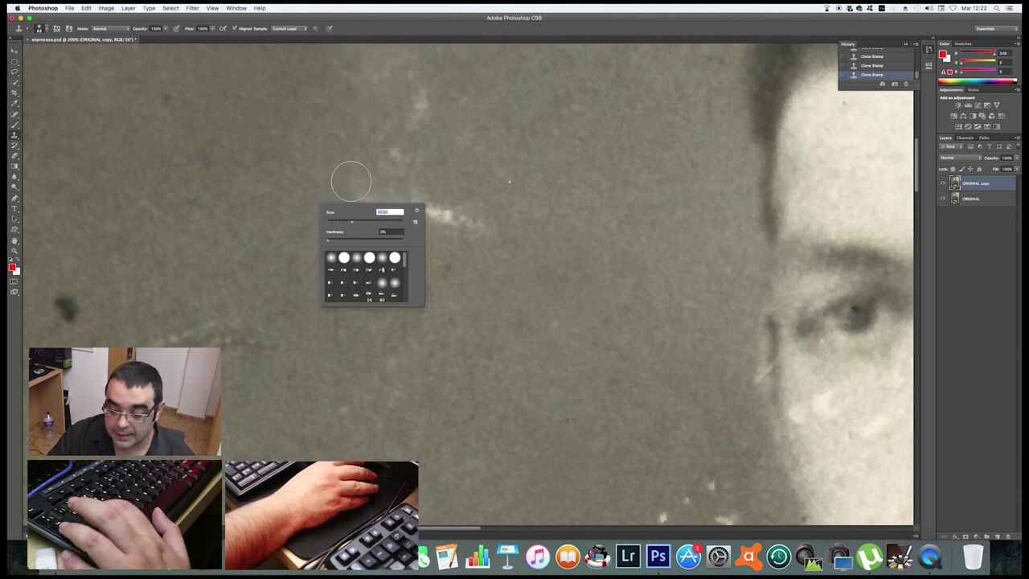
key("Return")
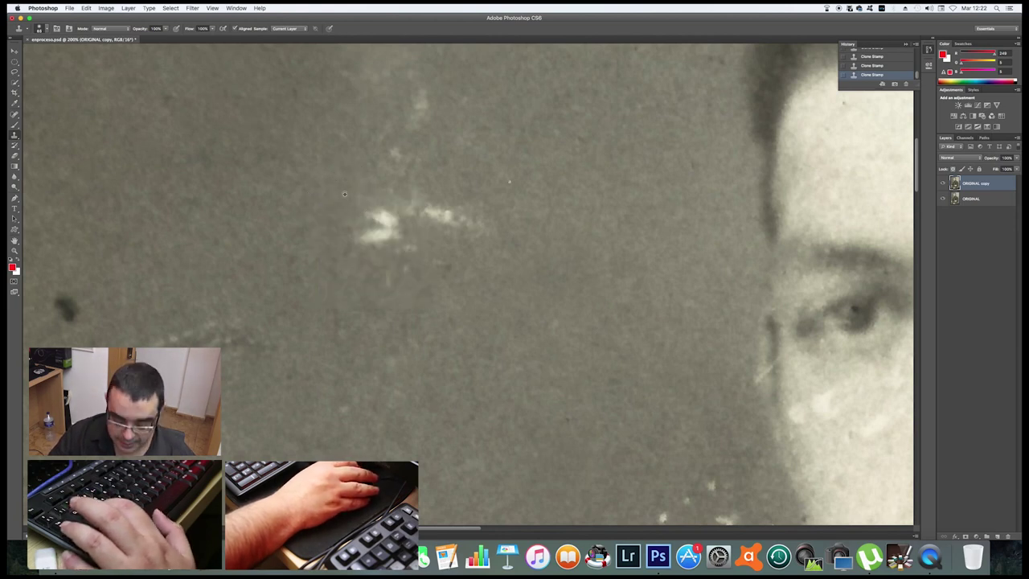
left_click_drag(398, 242, 375, 230)
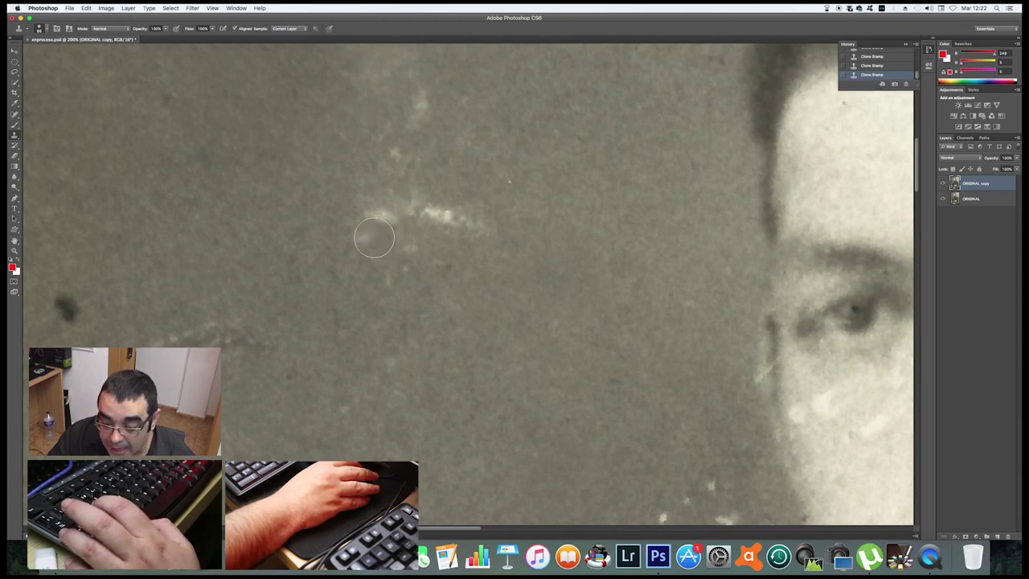
left_click(366, 240)
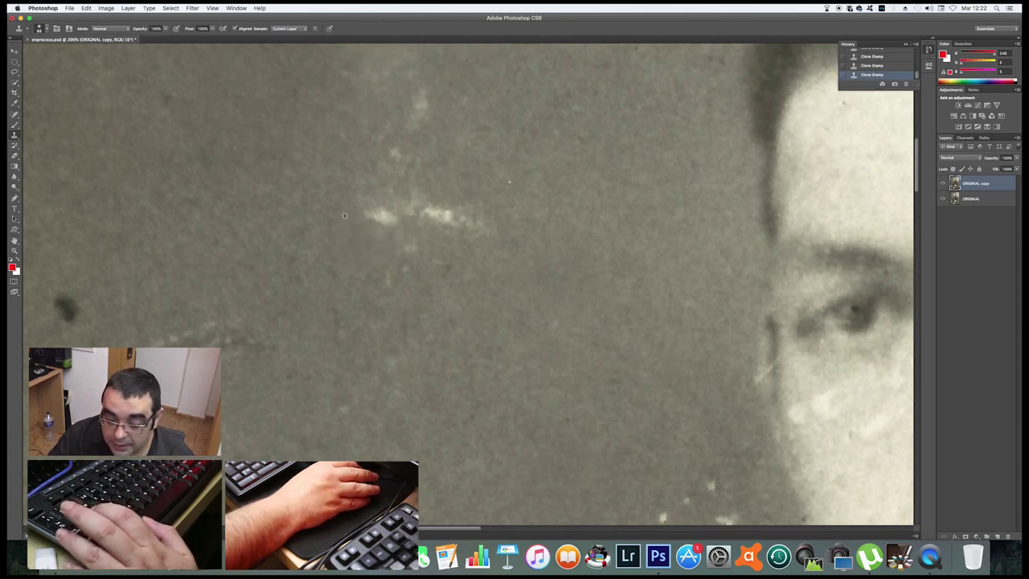
left_click(448, 214)
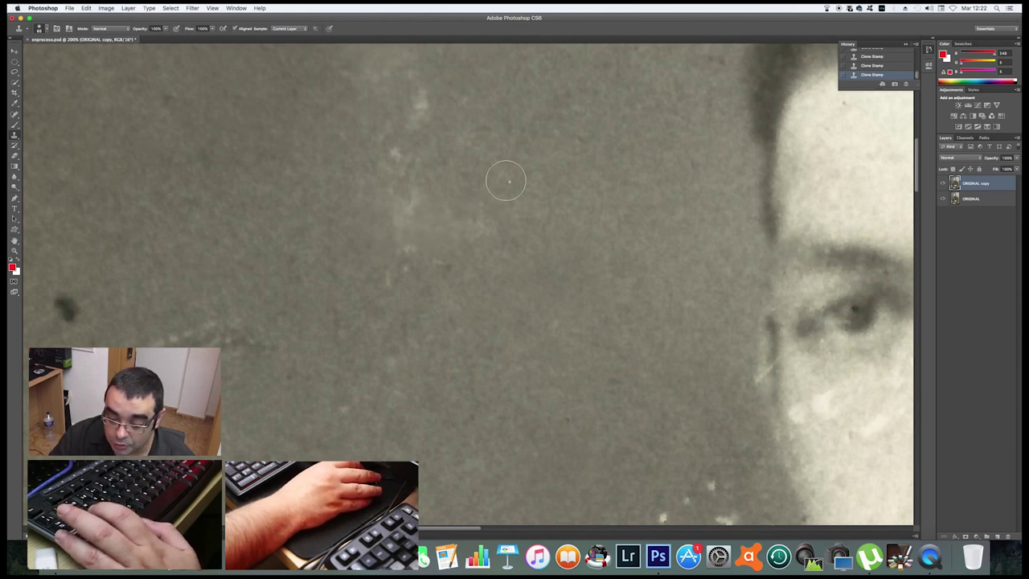
Clone away the white streak and the bright dust spot lower in the background.
scroll(562, 322, "down", 1)
scroll(496, 243, "down", 4)
scroll(501, 265, "right", 4)
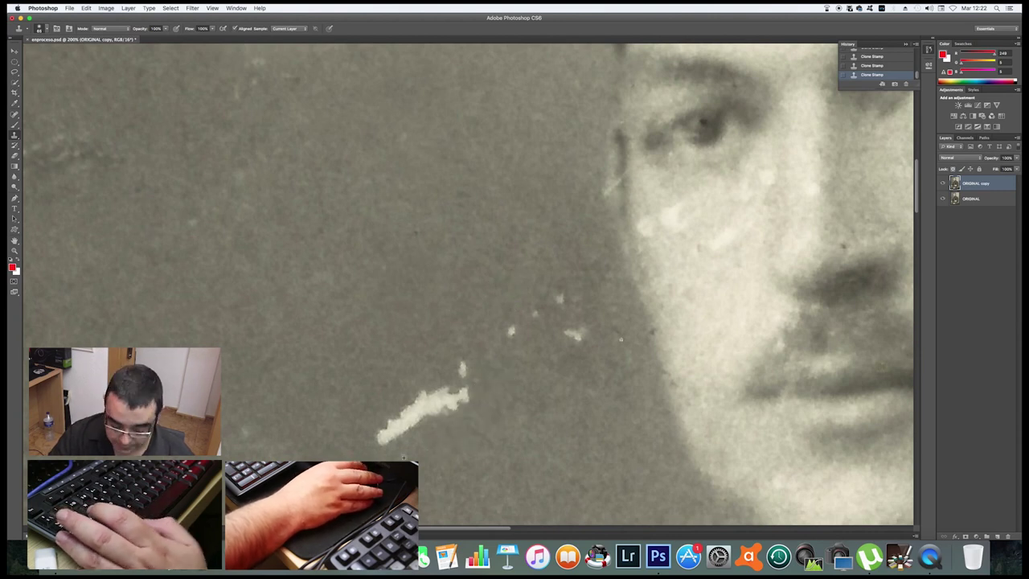
left_click_drag(400, 456, 367, 401)
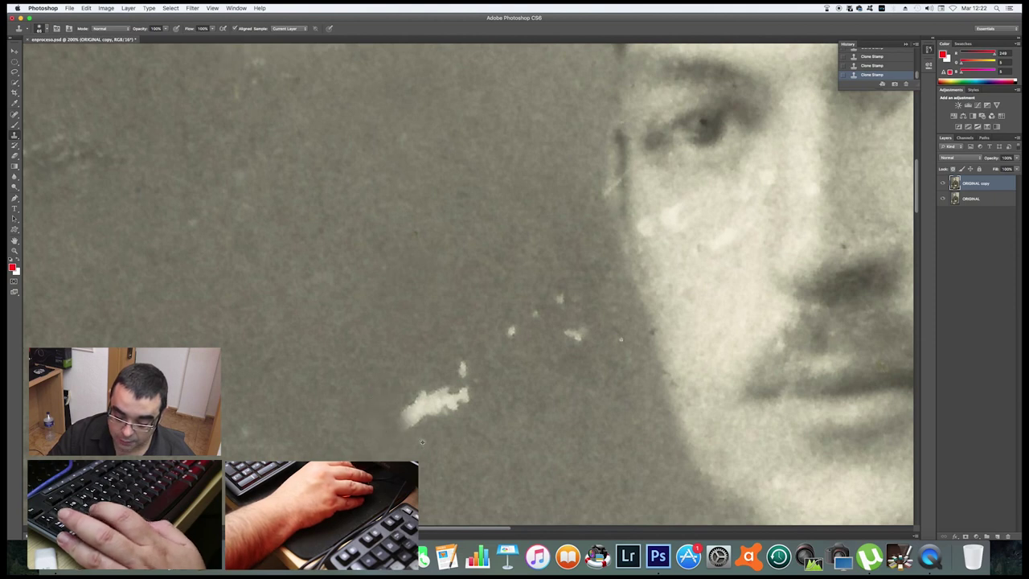
left_click_drag(471, 424, 459, 406)
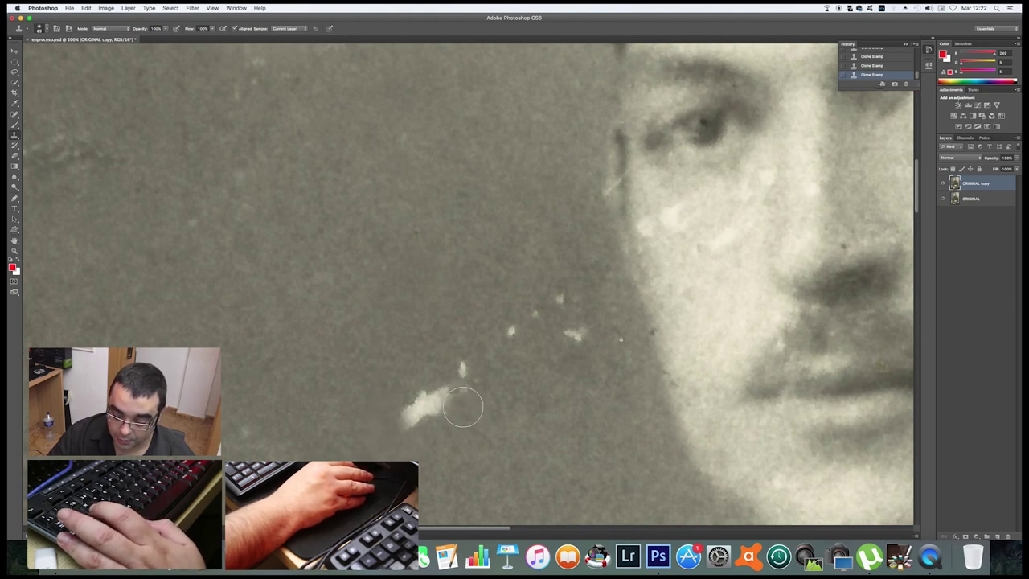
right_click(372, 311)
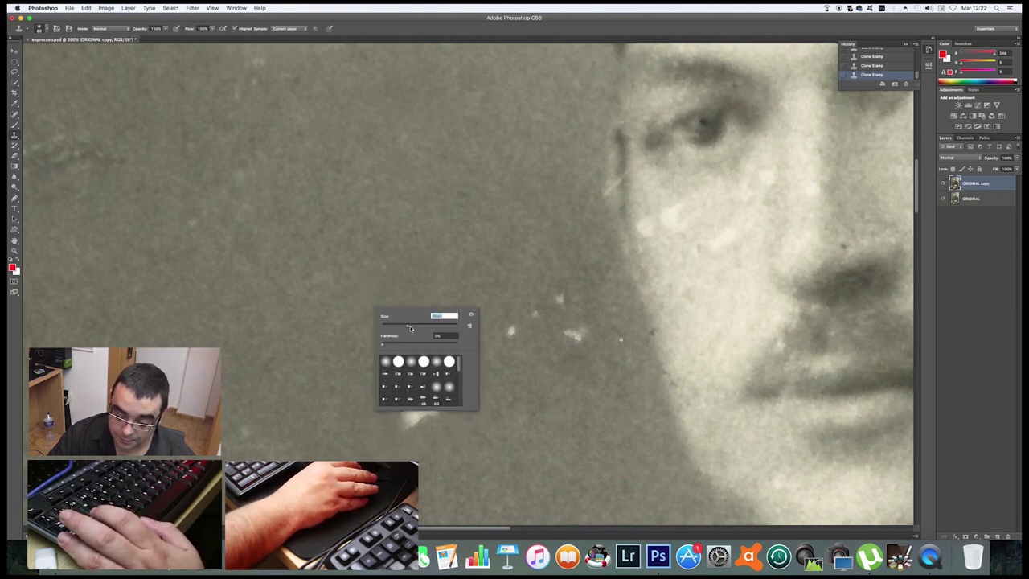
key("Return")
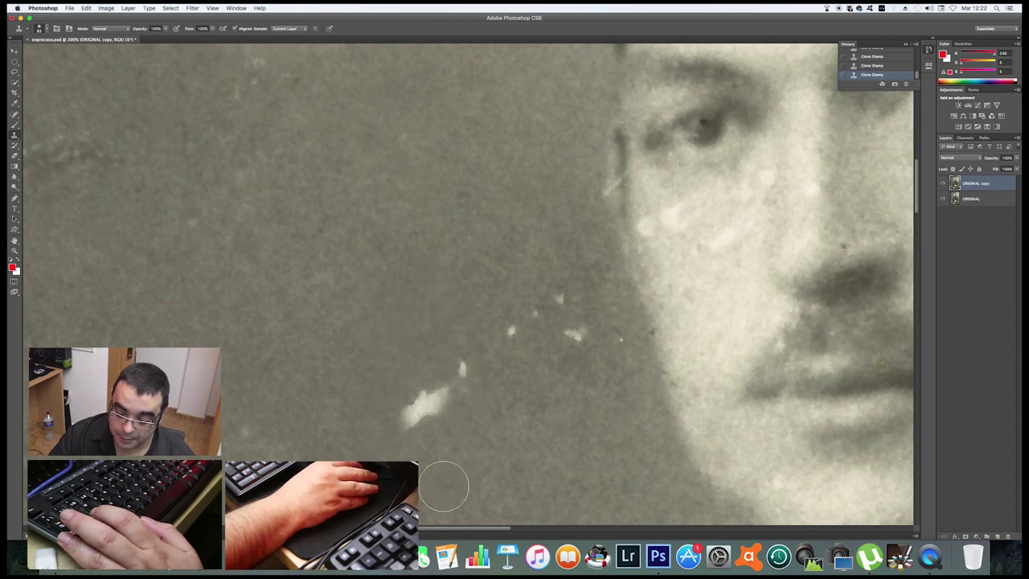
left_click_drag(428, 442, 422, 406)
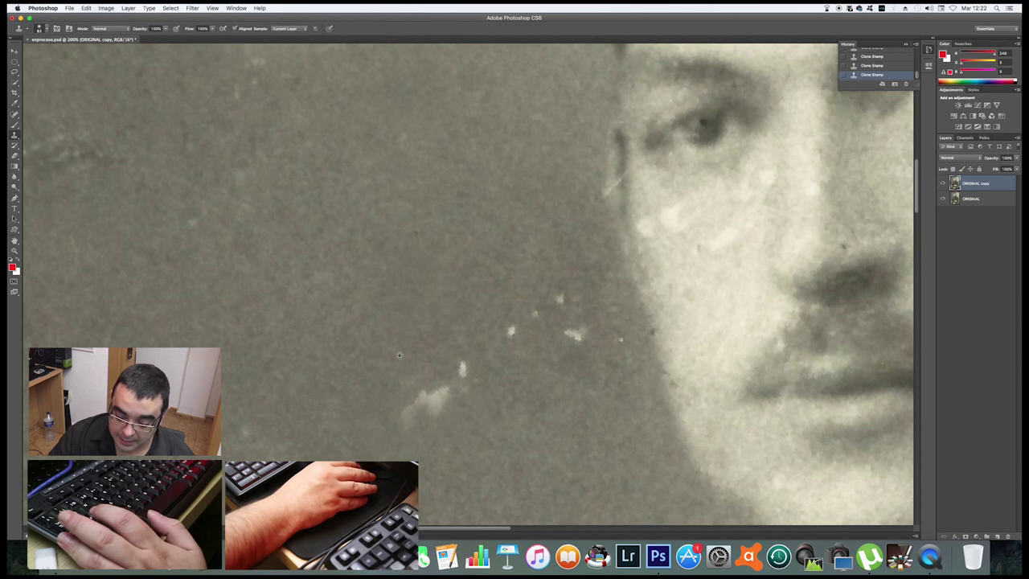
left_click(409, 402)
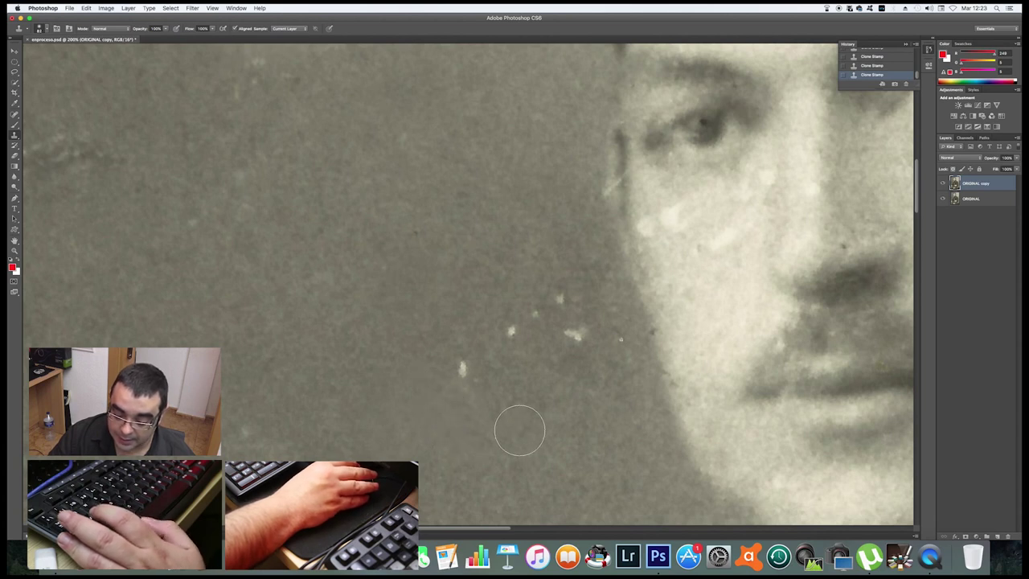
Clone away two more small white specks, then pan around the image.
right_click(535, 410)
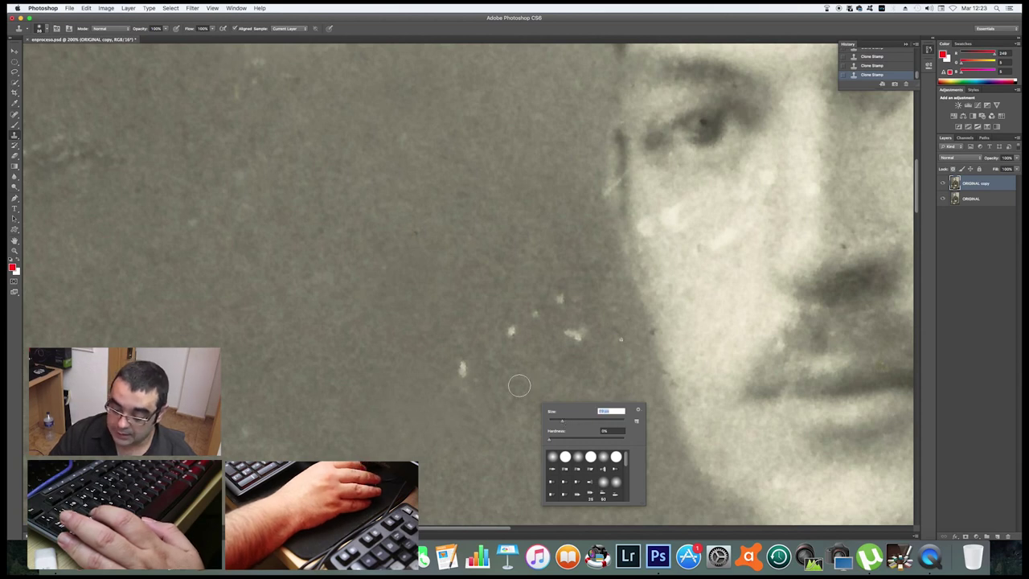
key("Return")
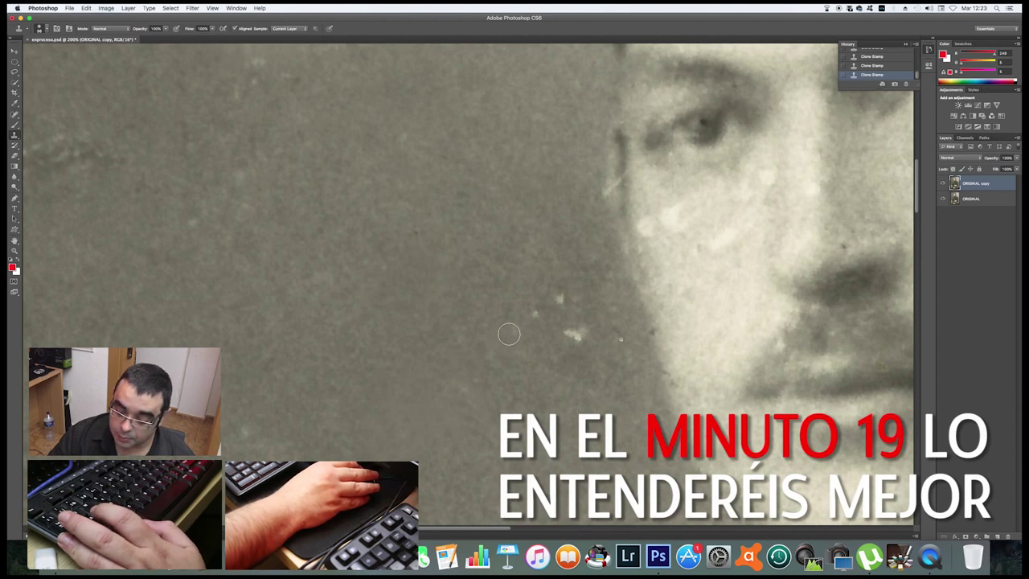
left_click(558, 297)
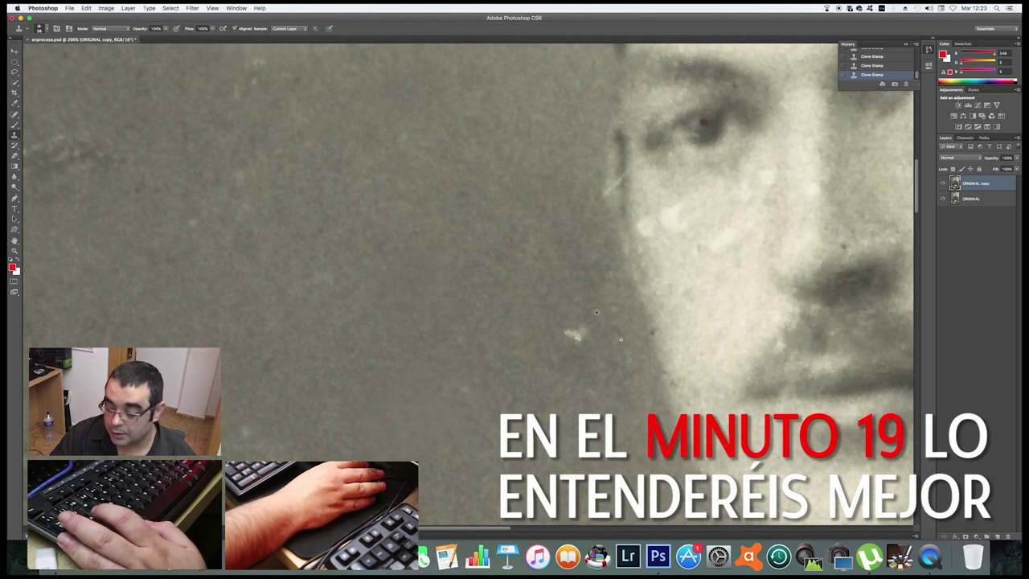
left_click(572, 335)
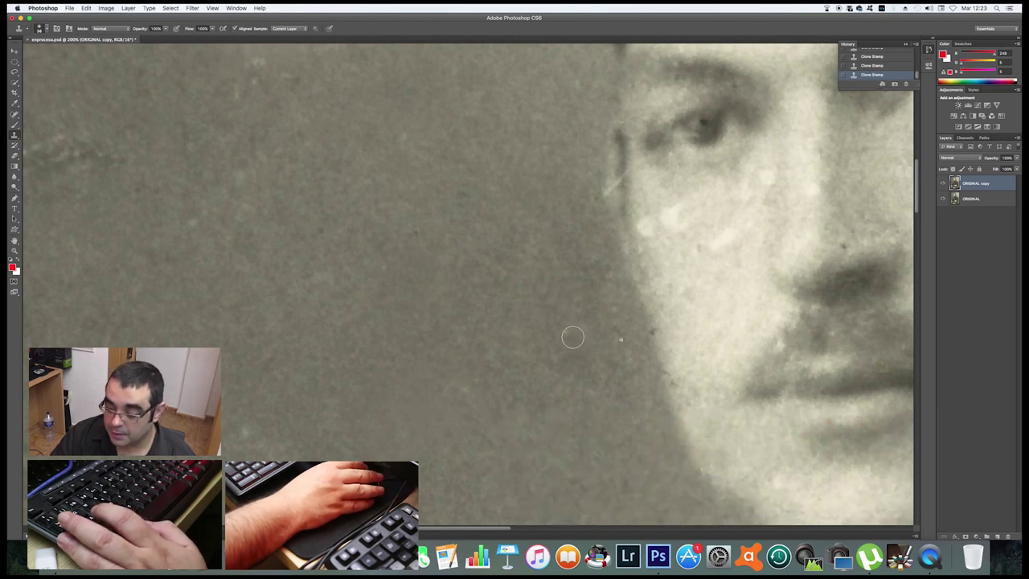
scroll(452, 356, "right", 10)
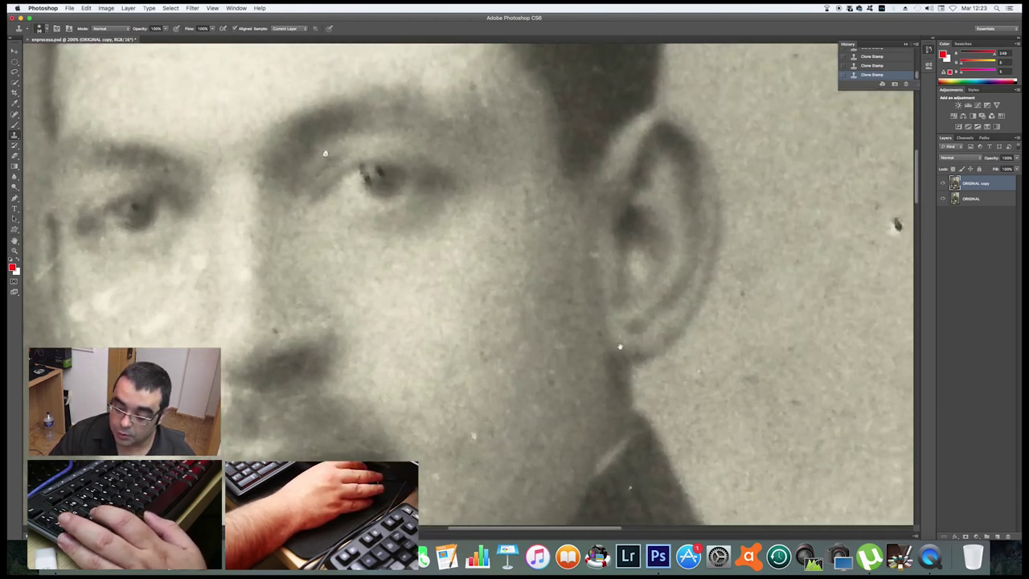
scroll(506, 332, "down", 5)
scroll(506, 332, "down", 2)
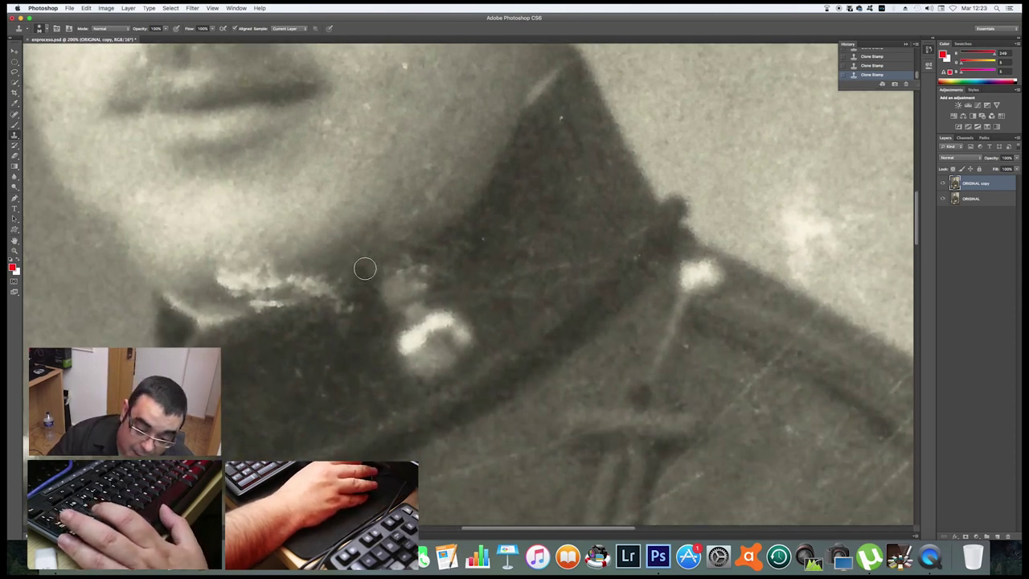
scroll(322, 265, "left", 10)
scroll(488, 294, "up", 4)
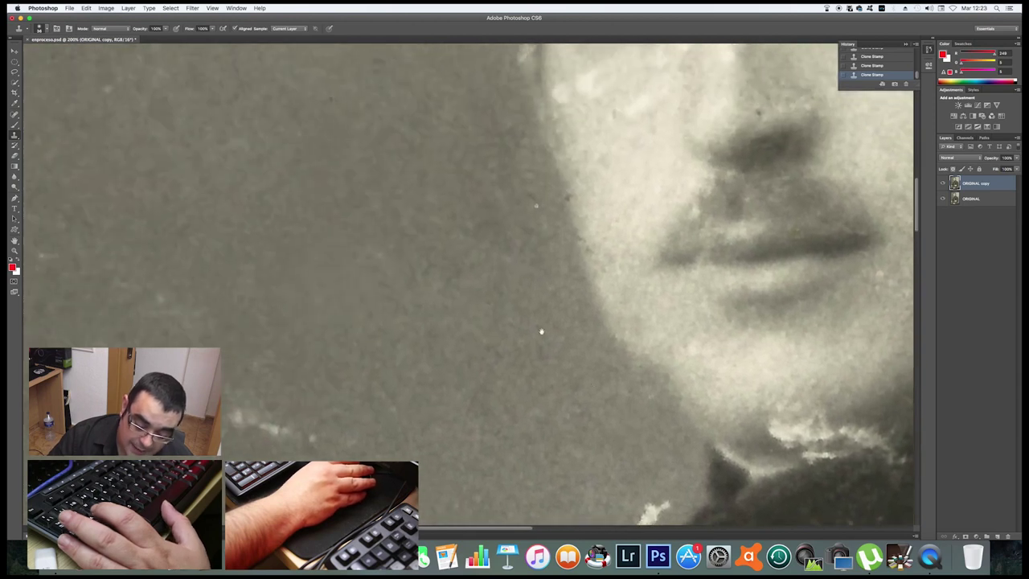
scroll(488, 293, "up", 1)
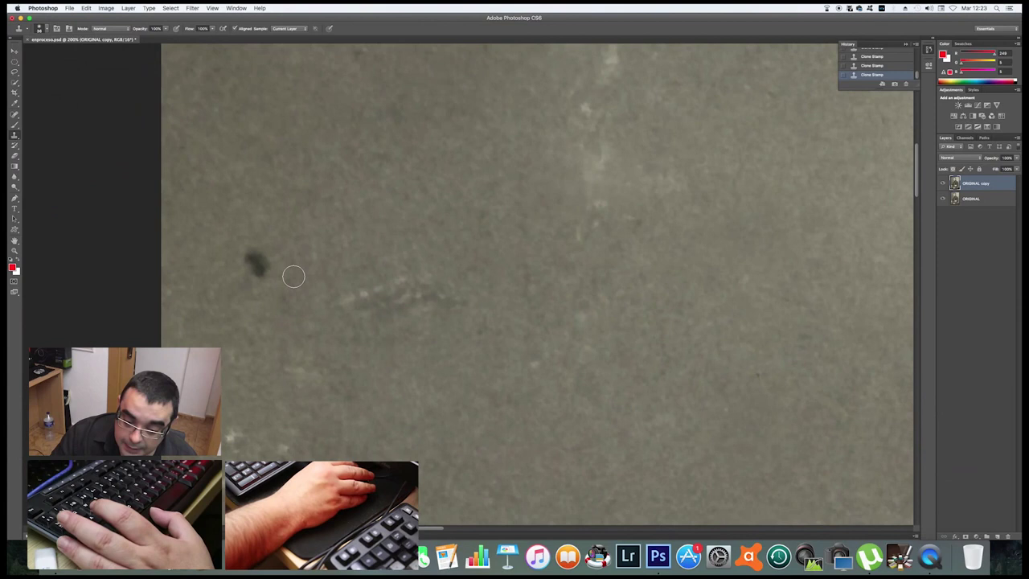
Open the clone brush size and hardness picker over the dark background spot.
right_click(291, 277)
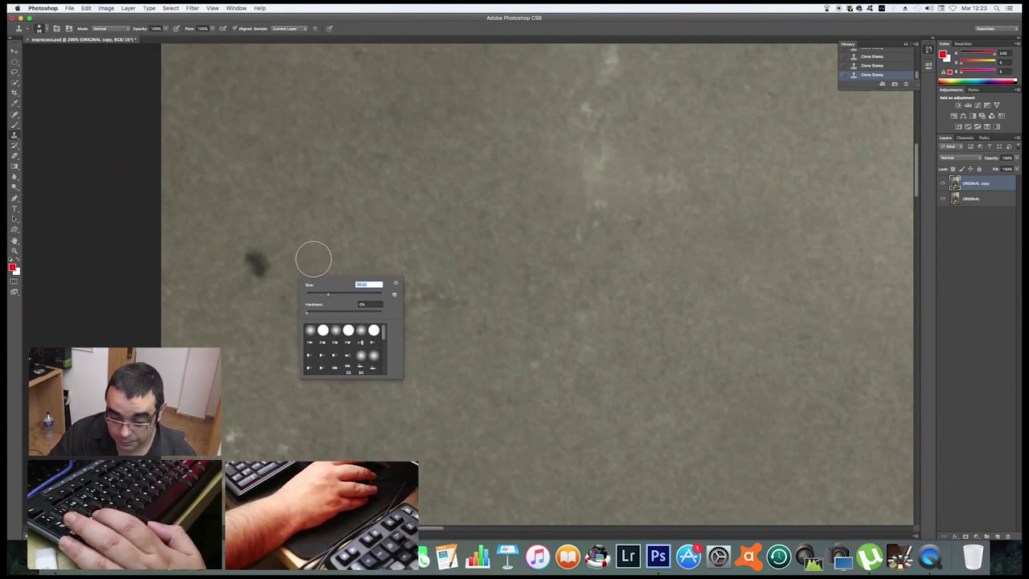
Stamp out the dark background spot with a single clone click, then pan the view.
key("Return")
left_click(257, 265)
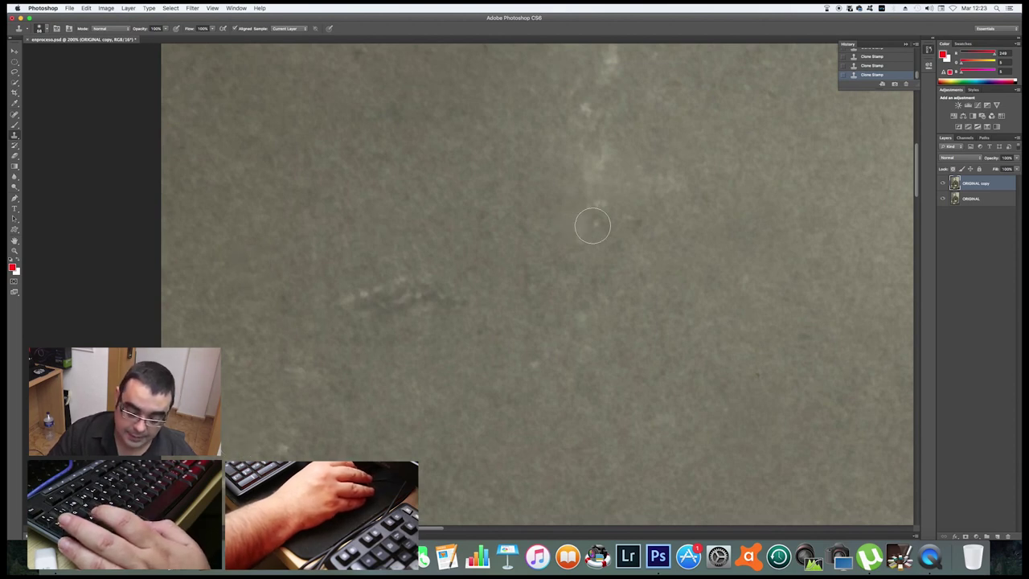
scroll(513, 407, "right", 5)
scroll(513, 407, "up", 1)
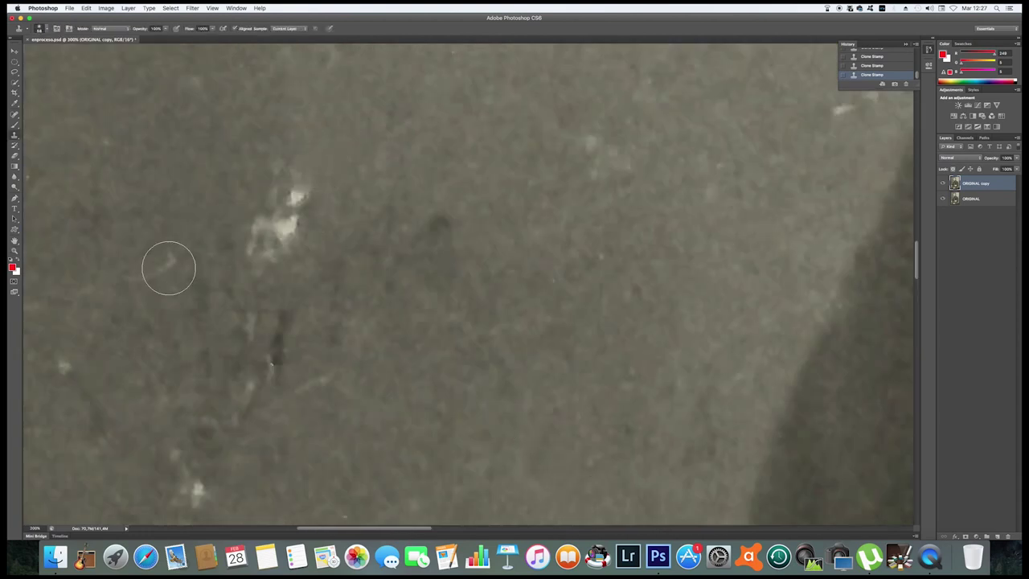
Set stamp opacity to 81% and clone away the white streak and nearby specks.
left_click_drag(339, 325, 371, 140)
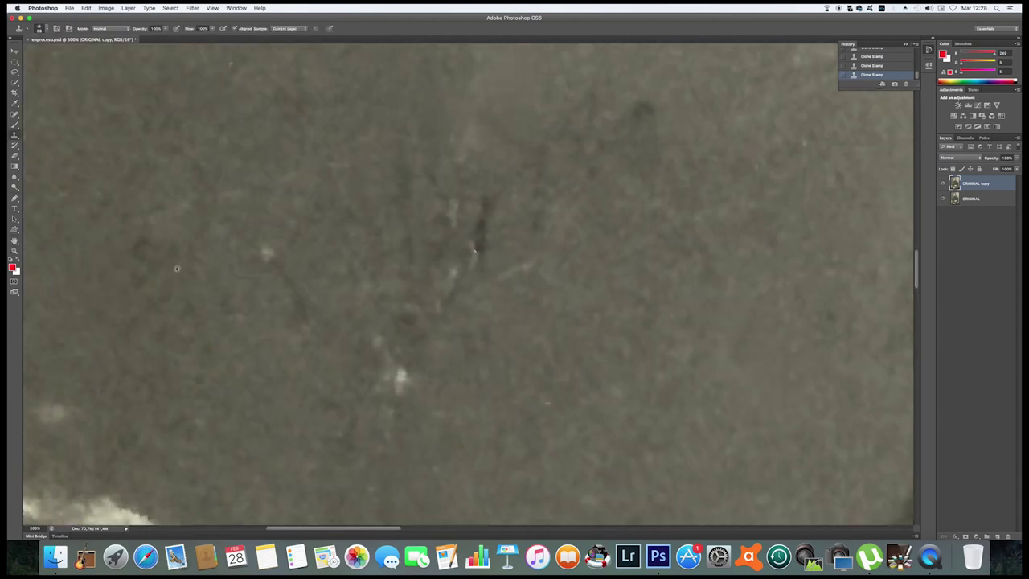
right_click(521, 320)
left_click(465, 346)
right_click(399, 273)
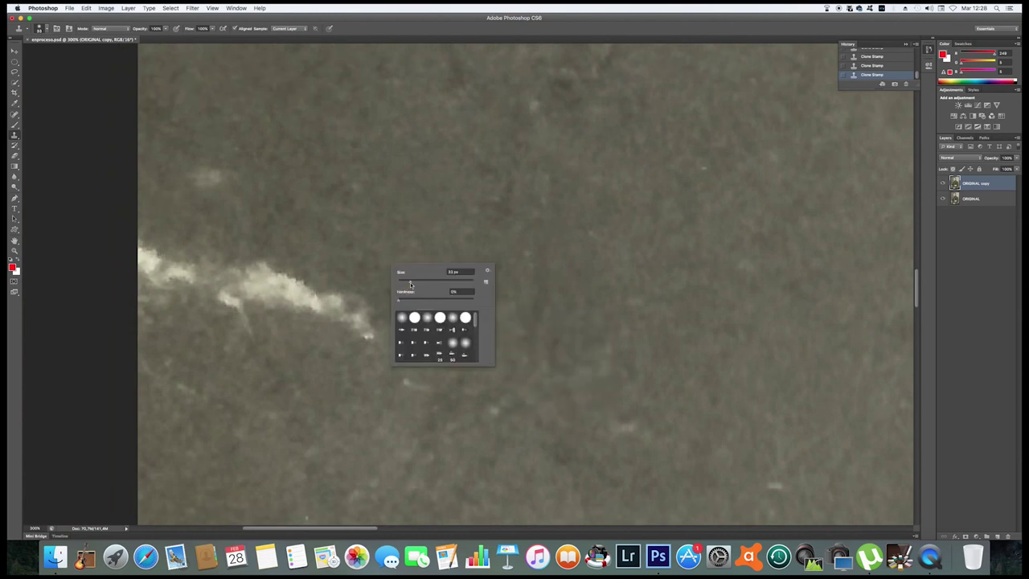
key("Escape")
key("8")
key("1")
left_click_drag(333, 310, 265, 281)
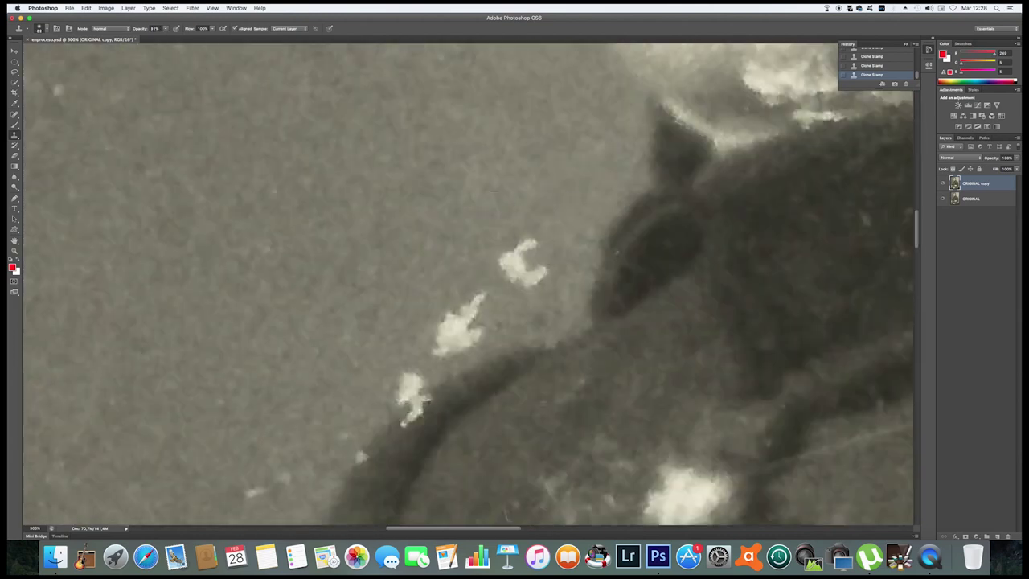
left_click(522, 263)
left_click(458, 330)
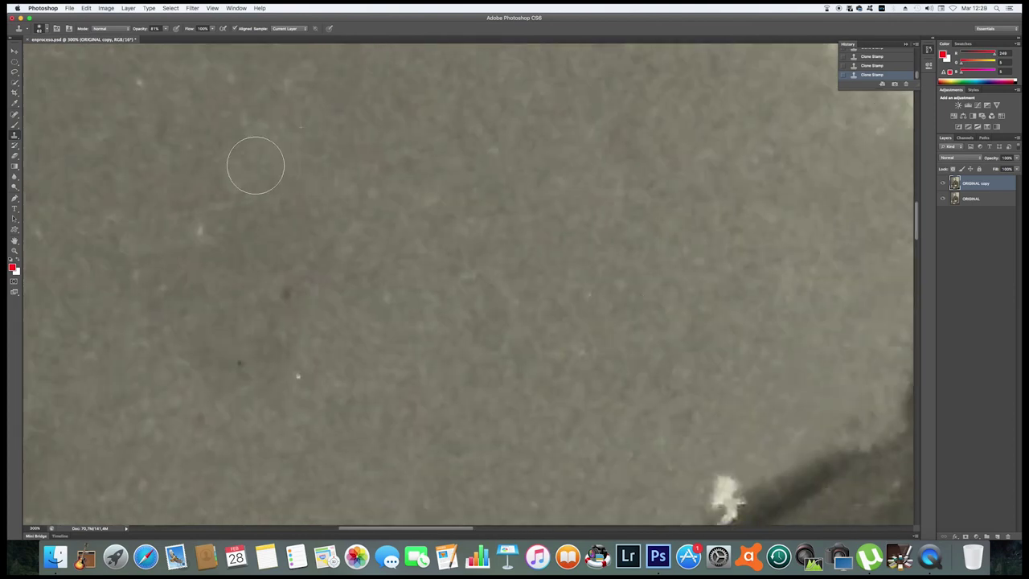
Zoom far into the background and clone away a dark speck.
key("ctrl+0")
left_click_drag(444, 219, 327, 144)
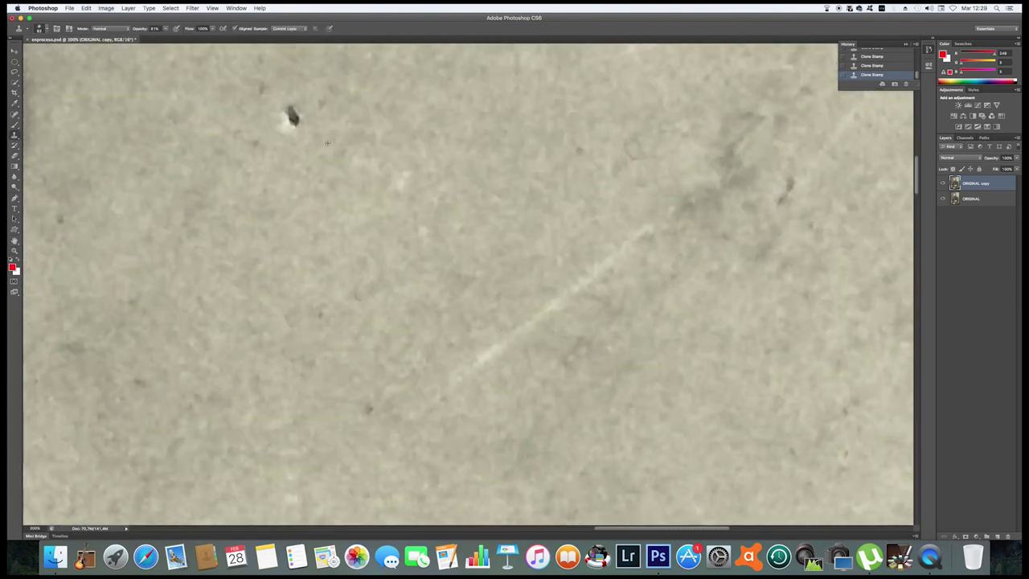
left_click(291, 117)
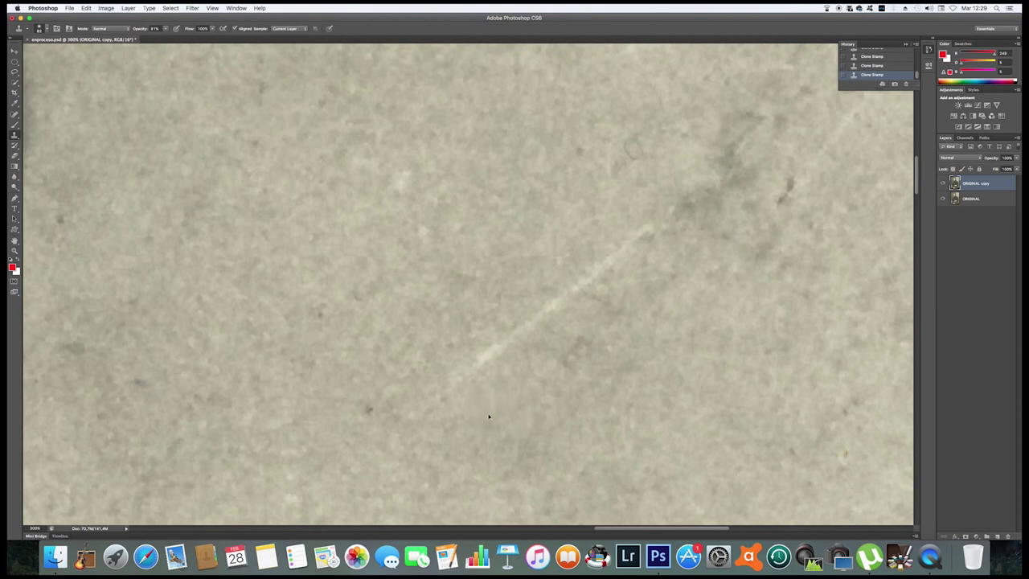
scroll(563, 321, "up", 5)
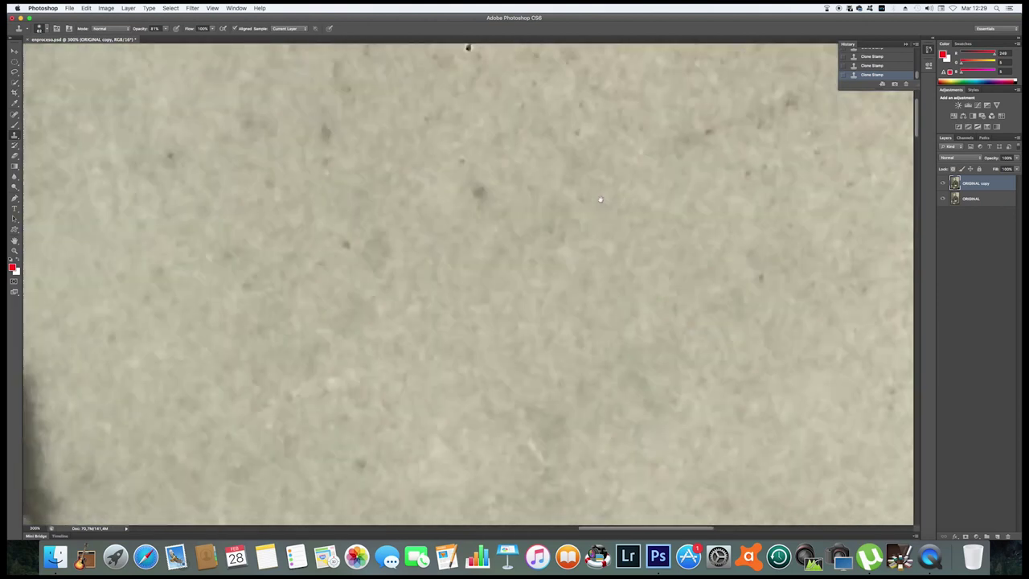
scroll(600, 199, "down", 2)
Zoom the portrait to about 111% and pan around the background.
right_click(515, 258)
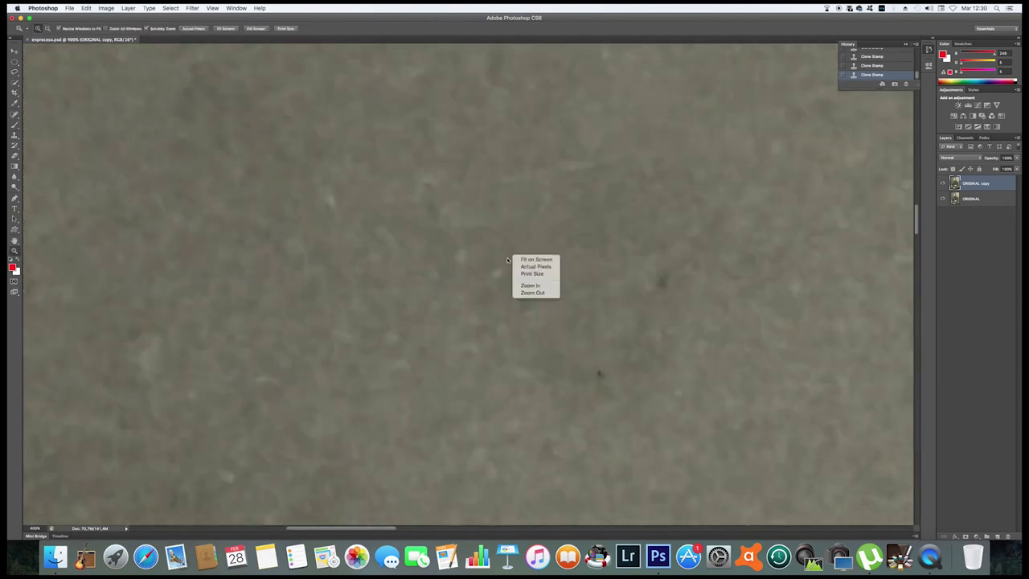
left_click(530, 293)
mouse_move(443, 347)
left_mouse_down()
mouse_move(420, 200)
mouse_move(515, 236)
left_mouse_up()
right_click(515, 237)
key("Escape")
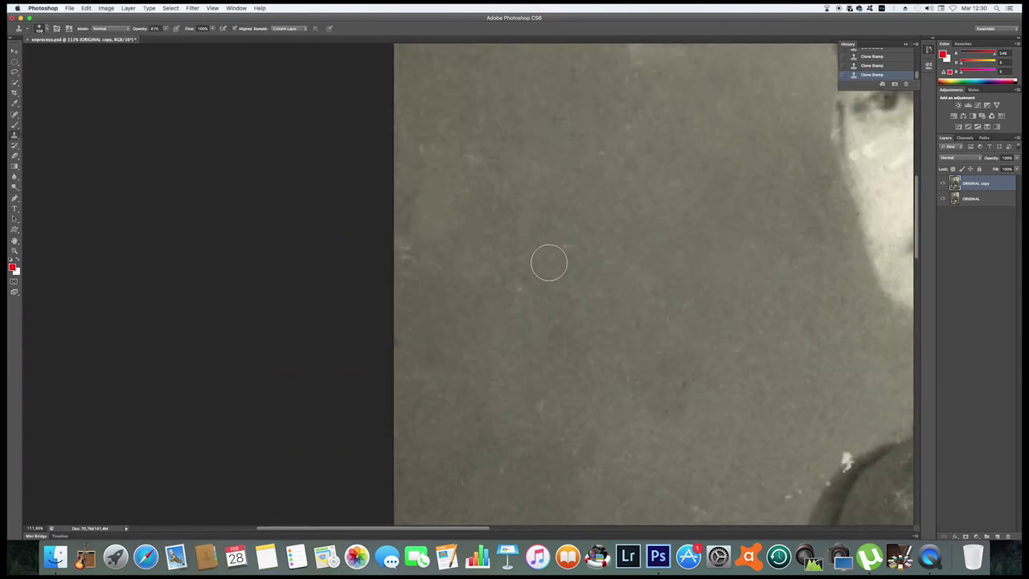
scroll(527, 306, "right", 5)
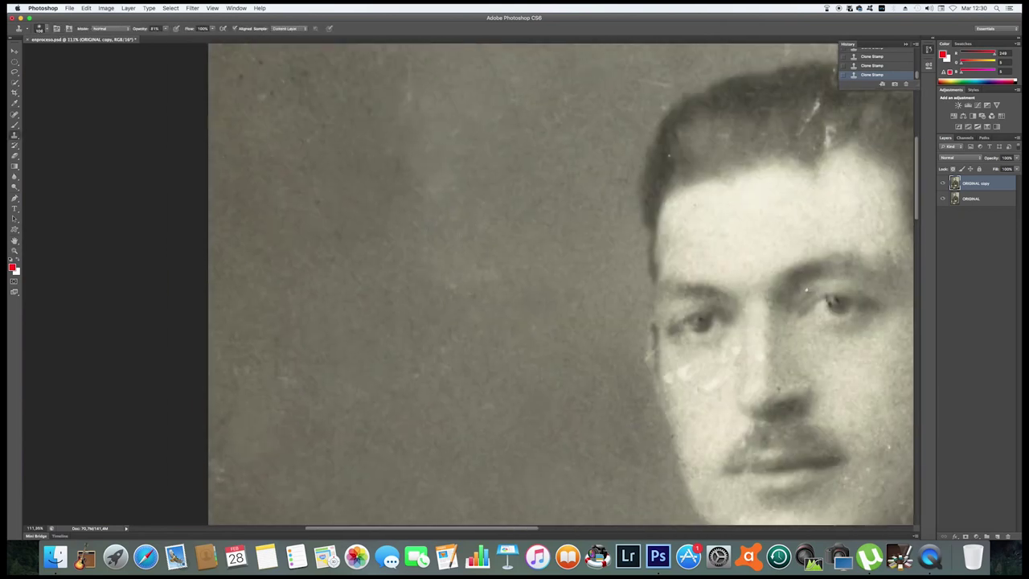
scroll(762, 112, "up", 3)
scroll(643, 144, "down", 5)
scroll(451, 217, "left", 3)
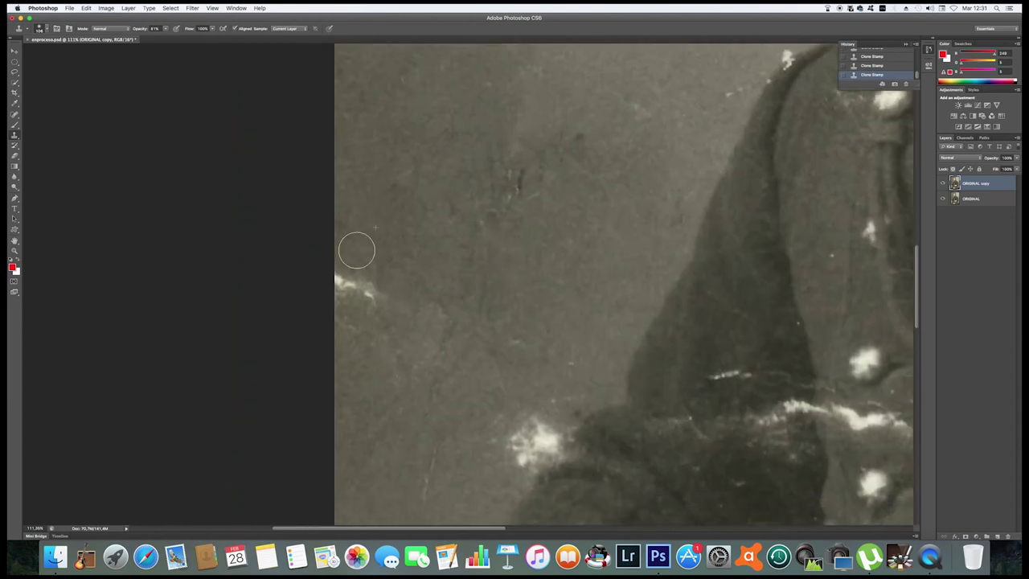
scroll(534, 199, "up", 5)
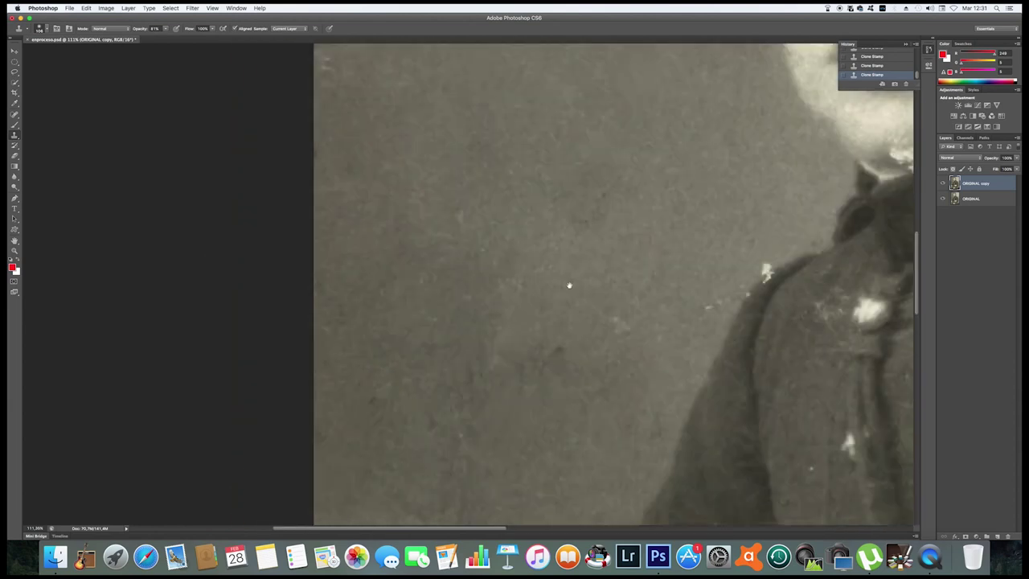
scroll(534, 198, "right", 5)
Enlarge the clone brush and stamp out two bright dust spots near the head top.
right_click(609, 236)
left_click_drag(680, 254, 704, 254)
scroll(591, 138, "down", 10)
scroll(591, 138, "left", 3)
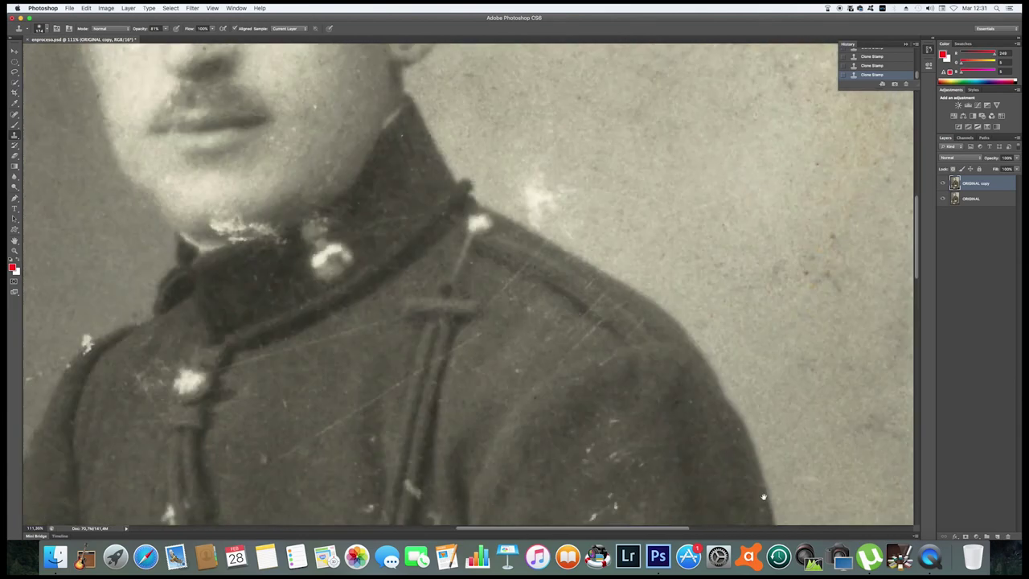
scroll(633, 290, "down", 5)
scroll(633, 289, "left", 5)
right_click(653, 201)
left_click(620, 193)
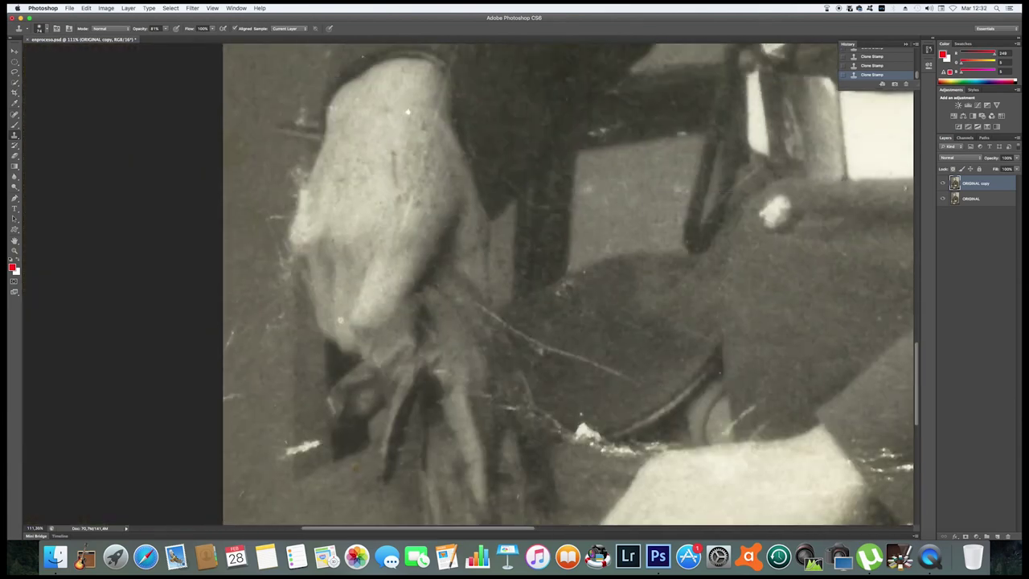
scroll(230, 400, "down", 3)
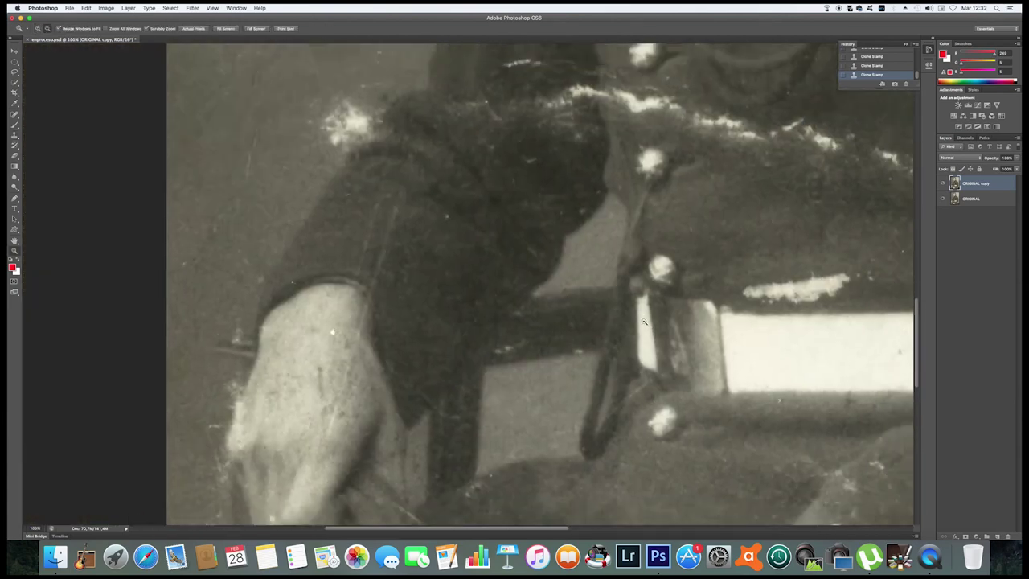
scroll(402, 322, "up", 10)
scroll(634, 217, "up", 3)
right_click(633, 217)
left_click(437, 147)
left_click(443, 209)
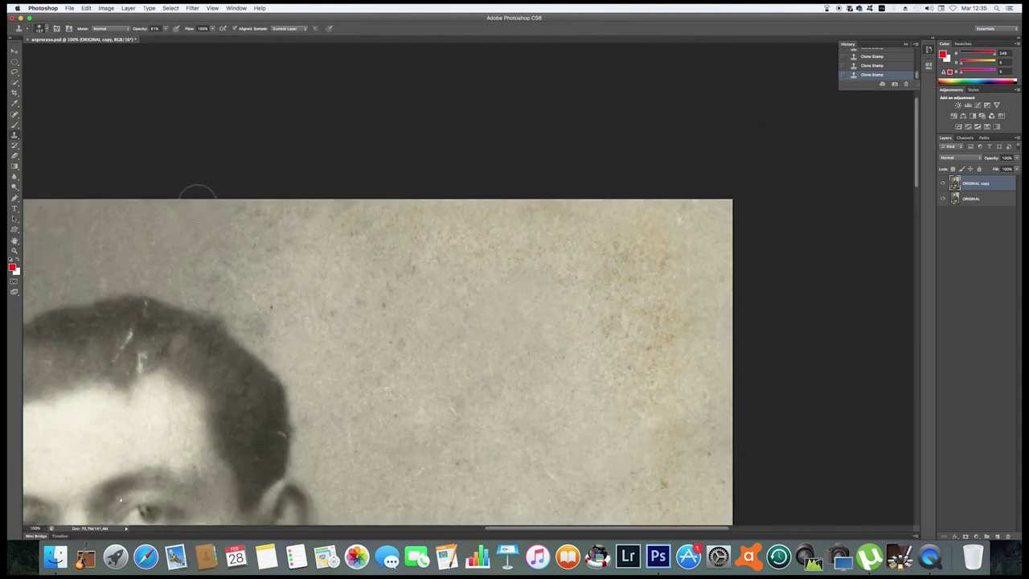
Resize the brush and clone clean paper over the dark blemish on the background.
scroll(482, 362, "down", 5)
scroll(547, 322, "down", 10)
scroll(547, 321, "right", 3)
scroll(563, 330, "down", 5)
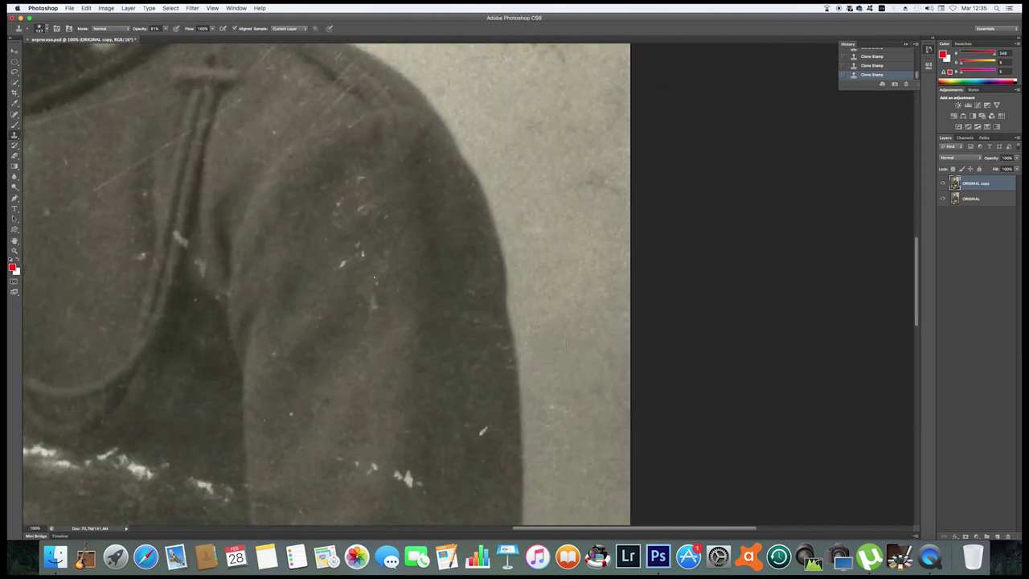
scroll(576, 337, "down", 5)
scroll(576, 337, "down", 1)
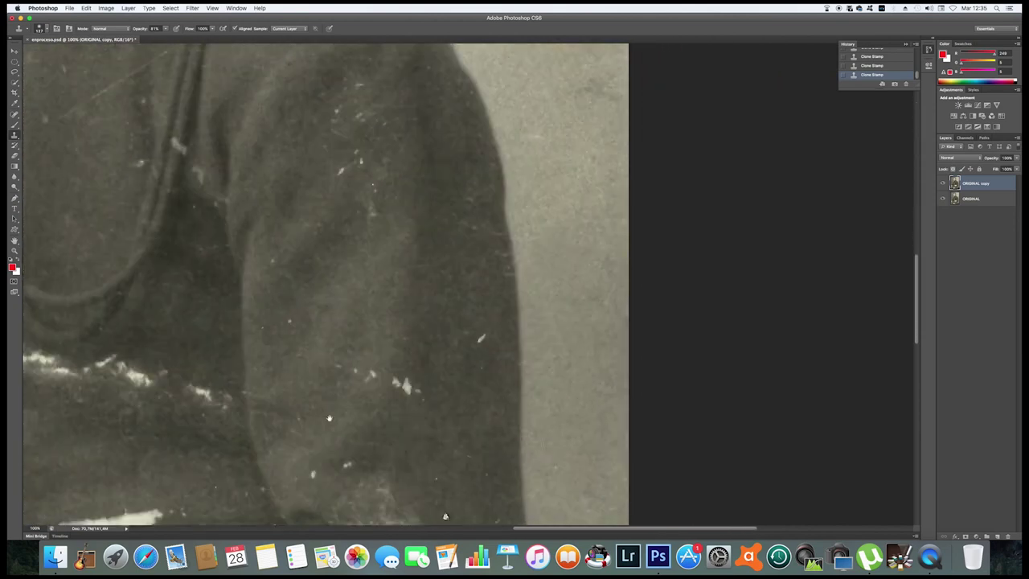
scroll(329, 418, "left", 10)
scroll(391, 269, "up", 3)
scroll(448, 340, "up", 3)
scroll(492, 230, "up", 10)
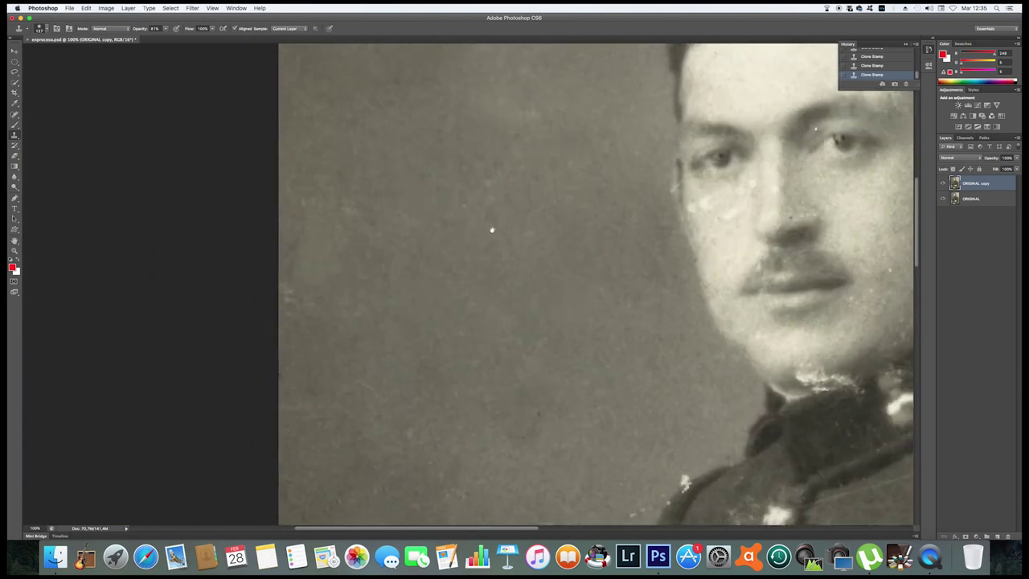
scroll(486, 241, "up", 3)
scroll(507, 306, "down", 10)
scroll(506, 306, "left", 3)
scroll(562, 322, "up", 8)
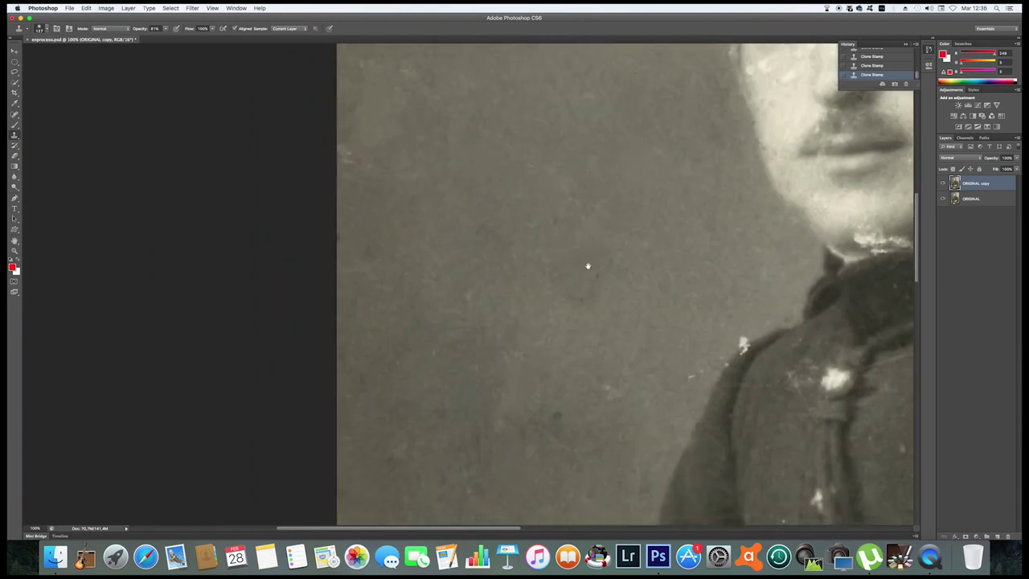
scroll(588, 266, "right", 2)
scroll(611, 282, "up", 8)
right_click(627, 292)
key("Return")
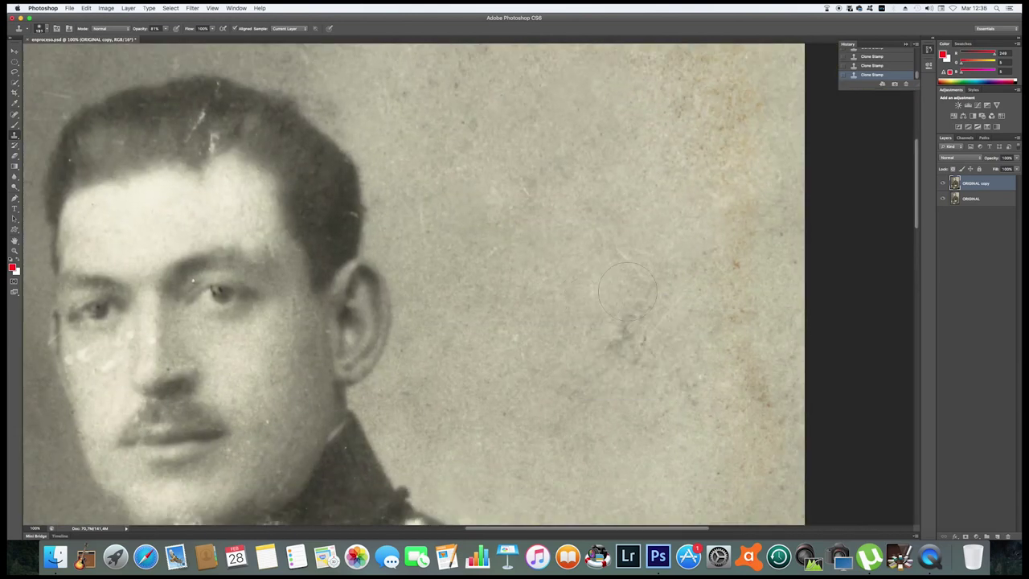
left_click(627, 333)
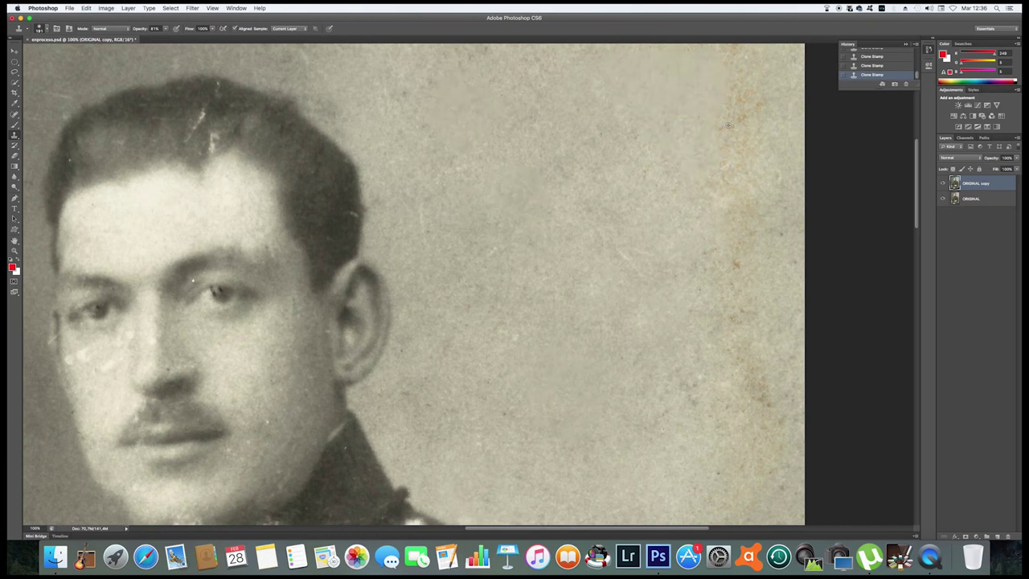
left_click(693, 181, "alt")
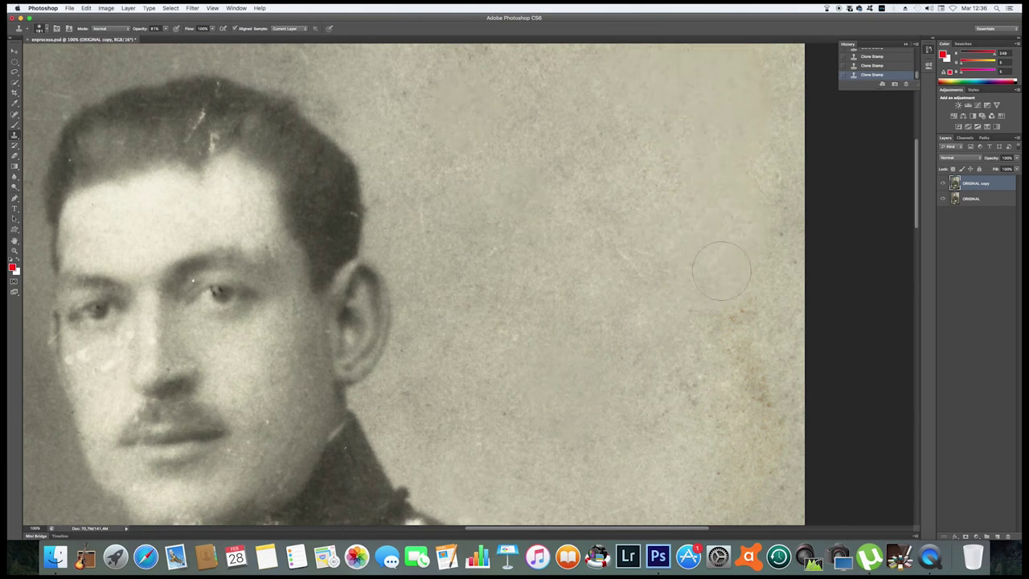
Check the brush size and hardness, then zoom in on the photo's lower-left area.
scroll(718, 324, "down", 3)
scroll(718, 324, "right", 2)
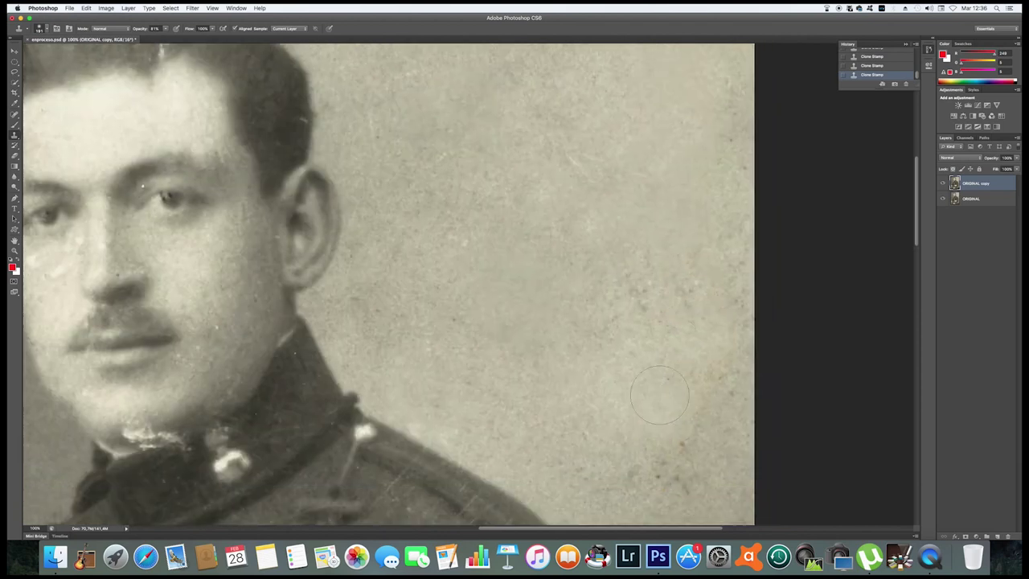
scroll(629, 314, "down", 10)
scroll(629, 313, "left", 15)
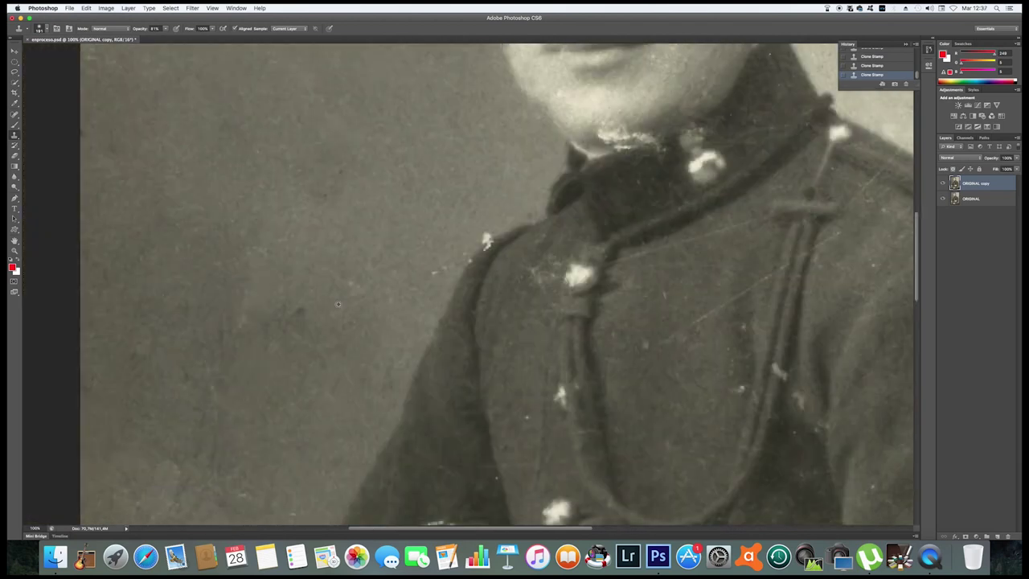
scroll(393, 256, "up", 10)
scroll(394, 256, "left", 5)
scroll(333, 356, "right", 5)
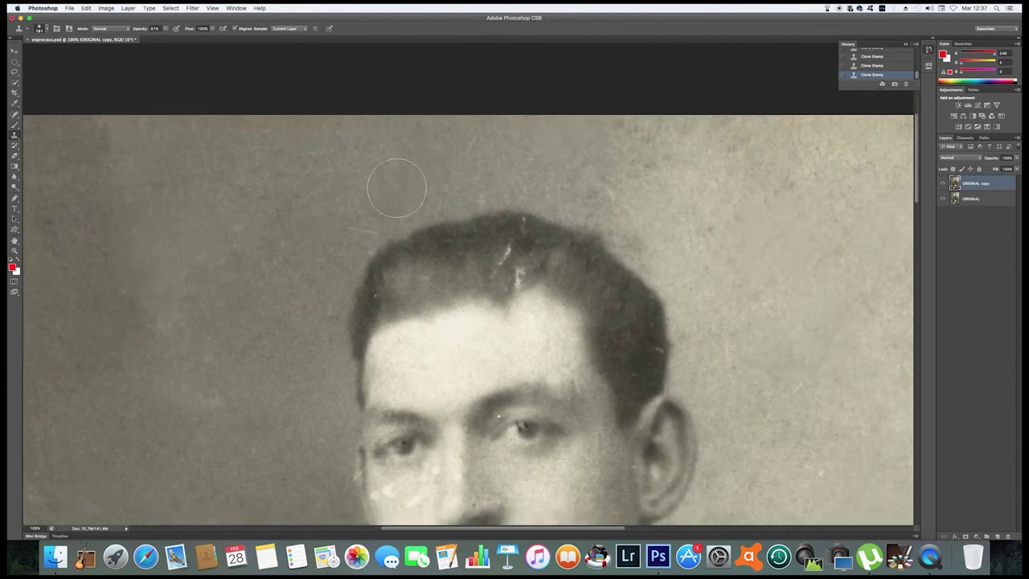
right_click(397, 188)
key("Escape")
scroll(455, 316, "down", 2)
scroll(455, 316, "down", 3)
scroll(456, 316, "right", 3)
scroll(455, 316, "down", 1)
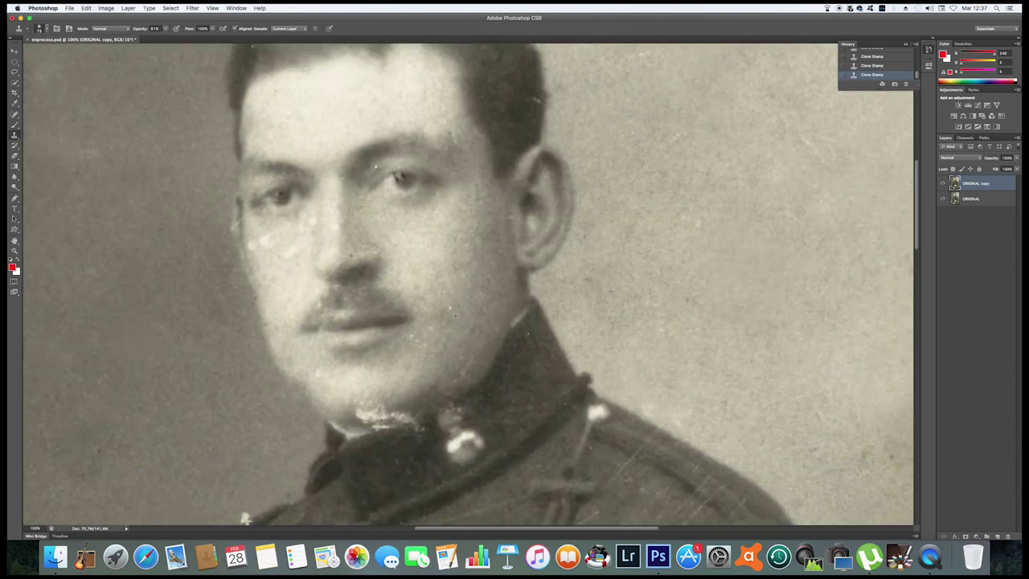
scroll(583, 316, "down", 10)
scroll(583, 316, "right", 5)
left_click_drag(740, 349, 346, 269)
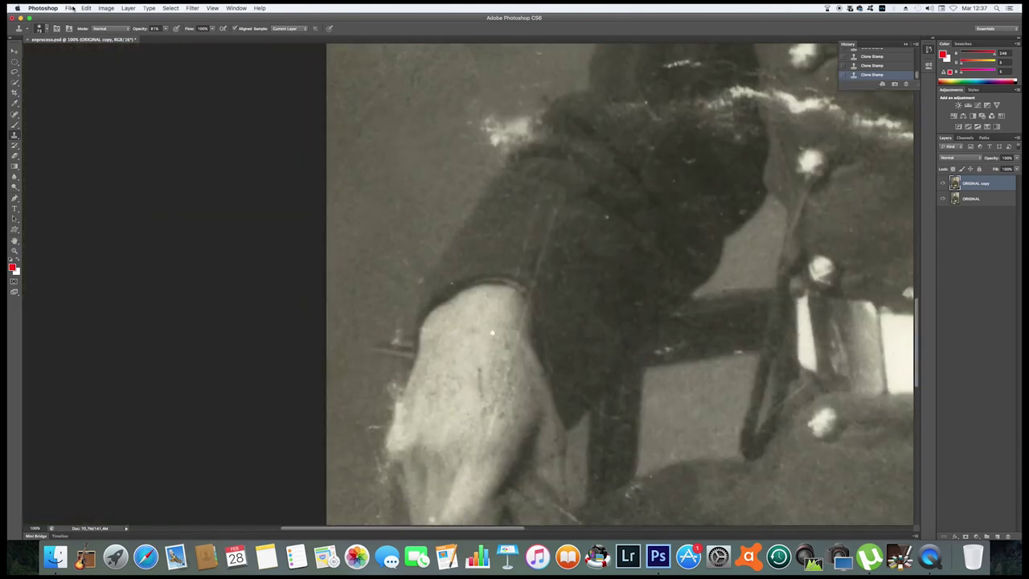
Save enproceso.psd.
left_click(71, 8)
left_click(88, 121)
scroll(493, 341, "up", 5)
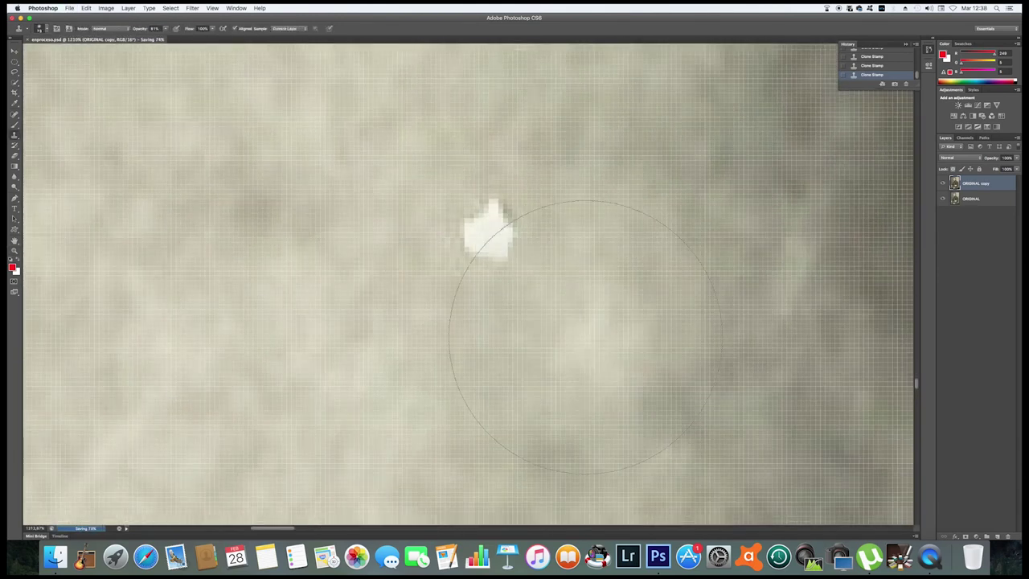
Shrink the brush and clone away the white speck on the paper background.
right_click(706, 278)
left_click(487, 229)
key("z")
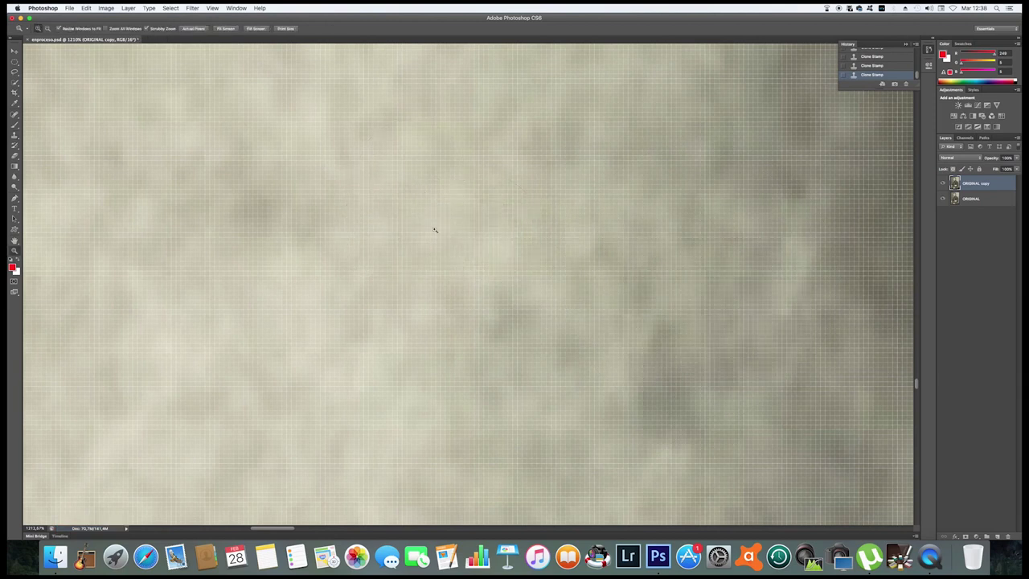
scroll(434, 230, "down", 3)
scroll(467, 249, "down", 3)
scroll(506, 273, "down", 2)
scroll(548, 299, "down", 2)
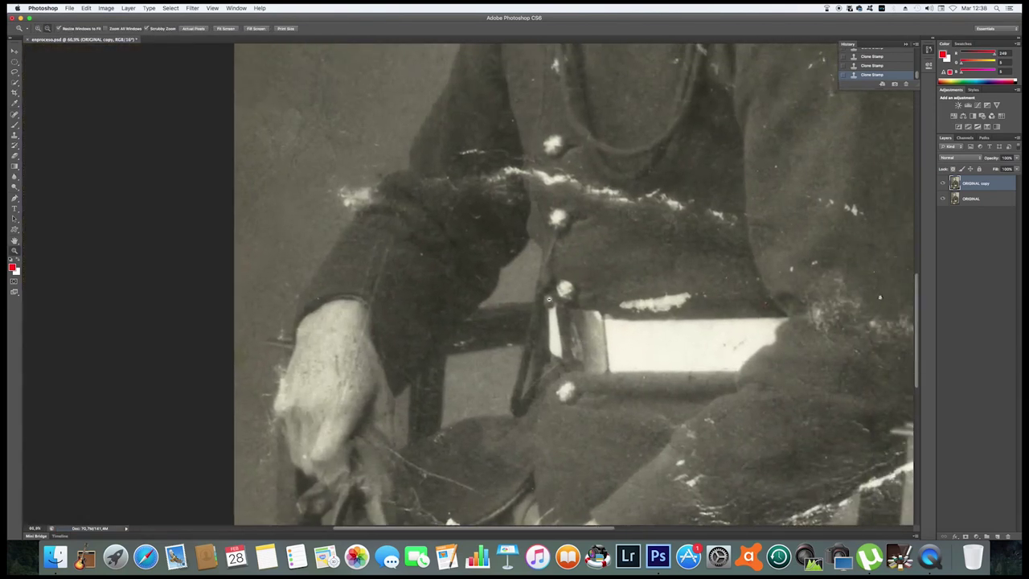
scroll(548, 299, "down", 3)
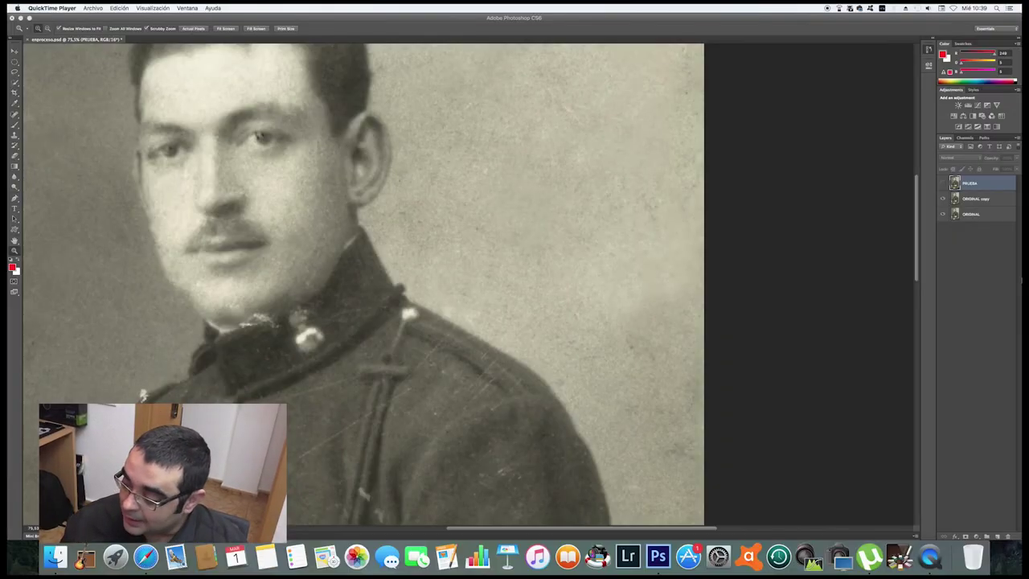
Bring Photoshop forward and turn on visibility for the PRUEBA layer.
left_click(943, 185)
left_click(943, 184)
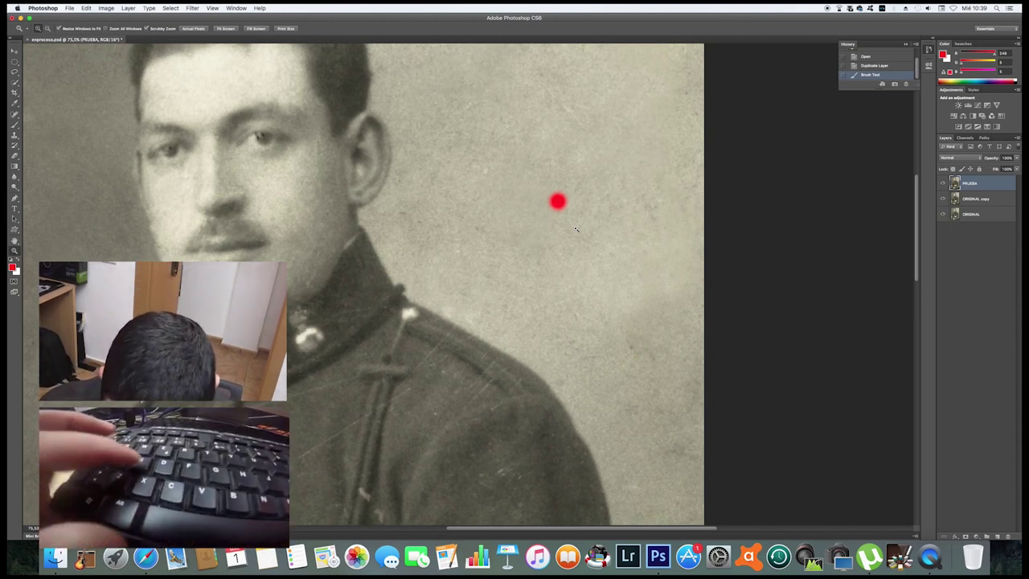
Use the Clone Stamp to paint over the red test dot on PRUEBA.
key("s")
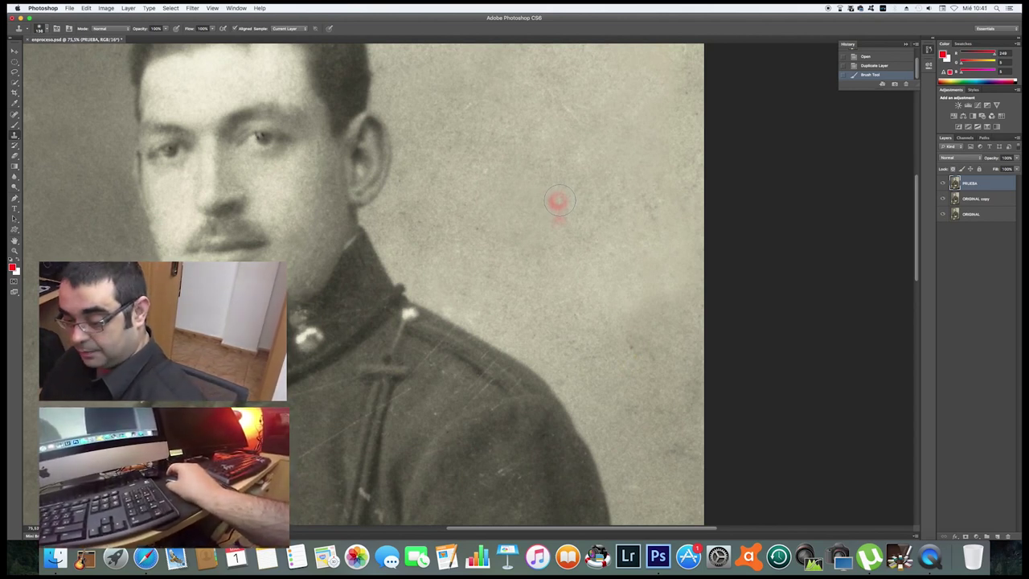
left_click(559, 200)
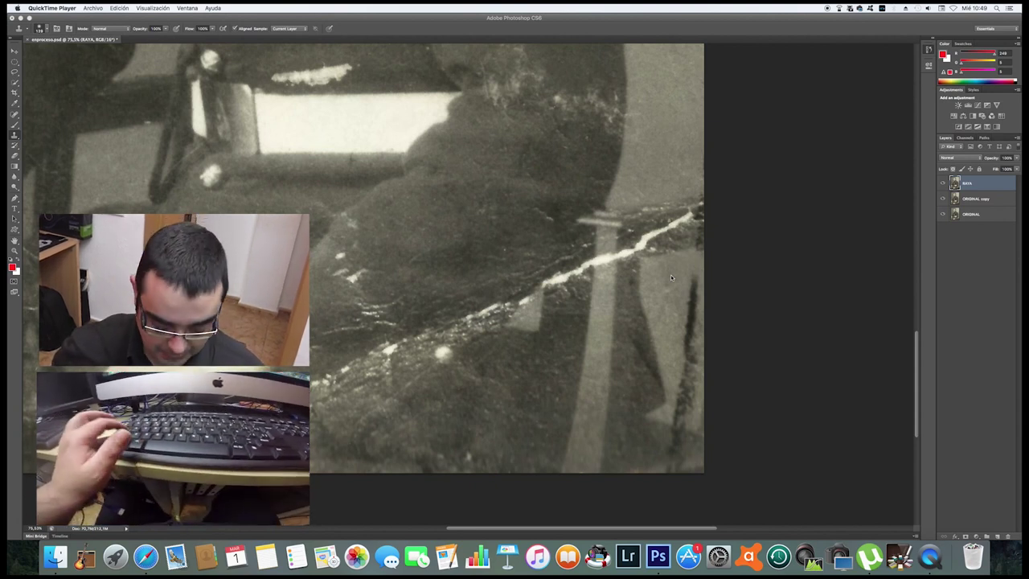
left_click(673, 276)
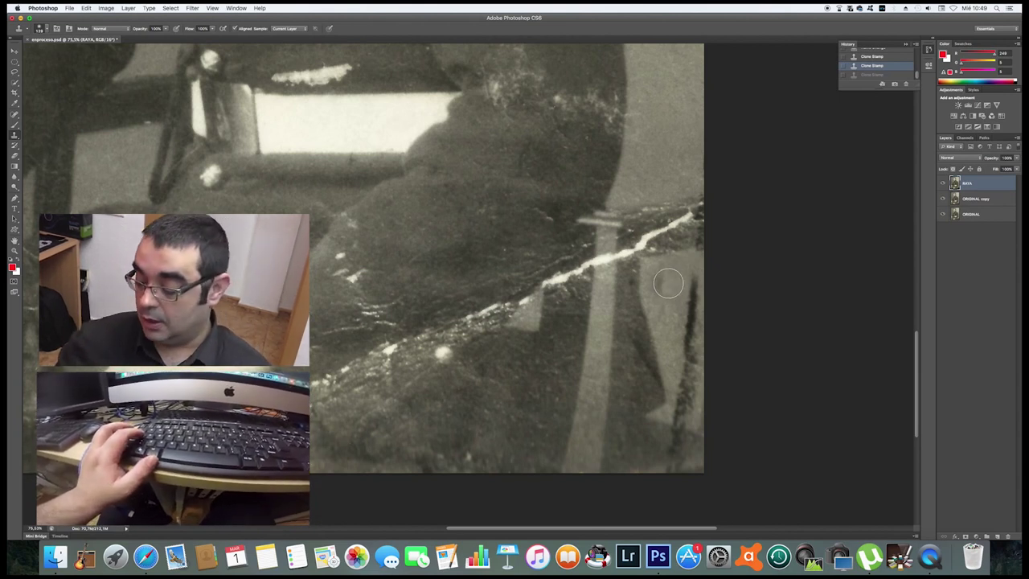
right_click(667, 283)
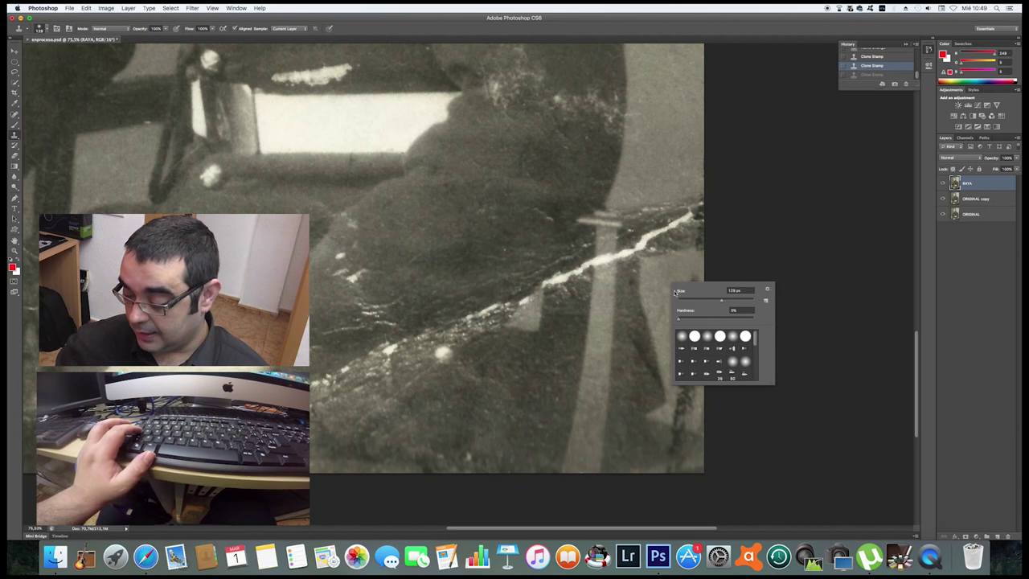
left_click_drag(667, 281, 676, 354)
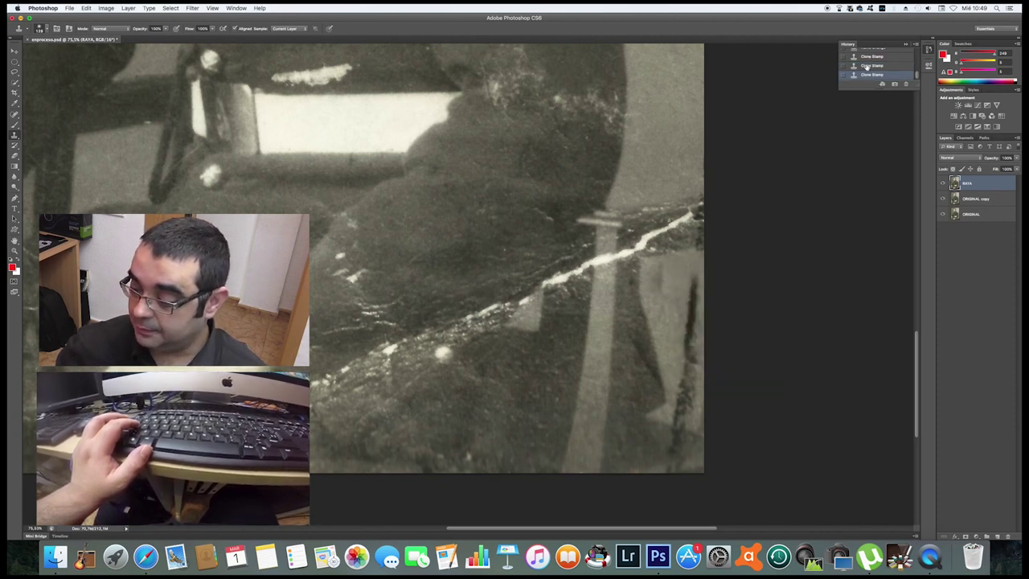
key("ctrl+z")
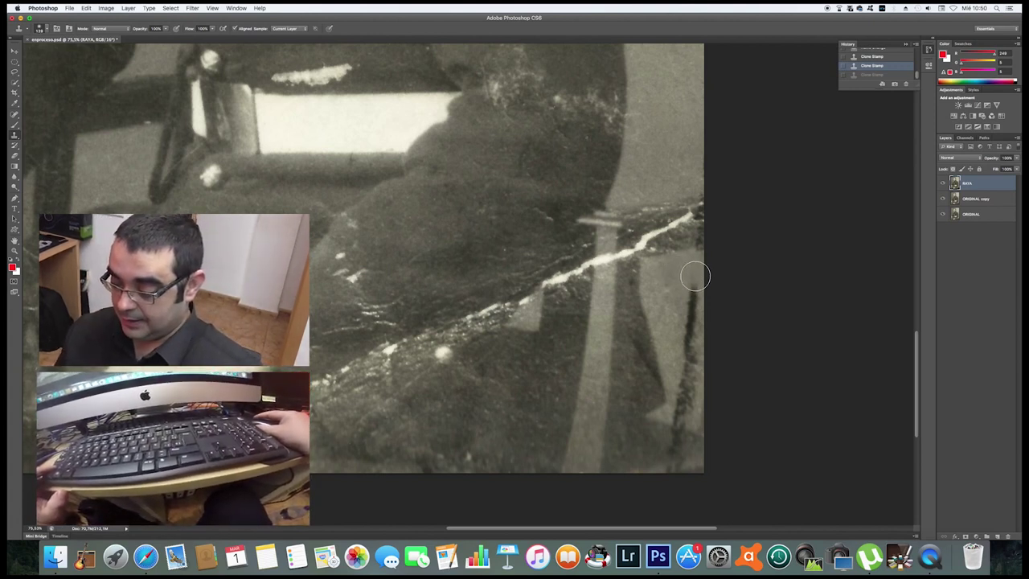
Clone over the dark streak near the photo's right edge.
left_click(695, 276)
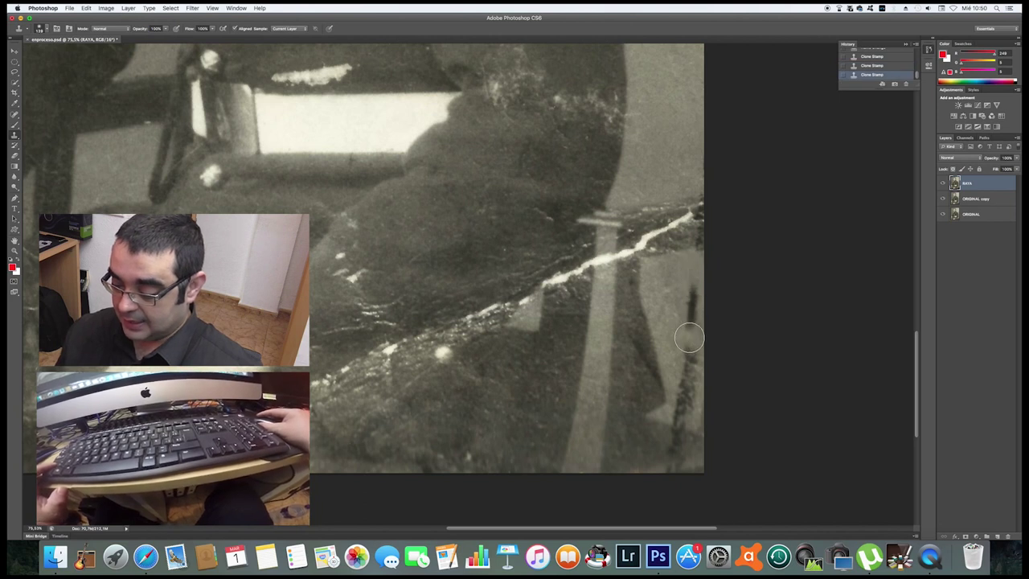
left_click_drag(689, 338, 692, 297)
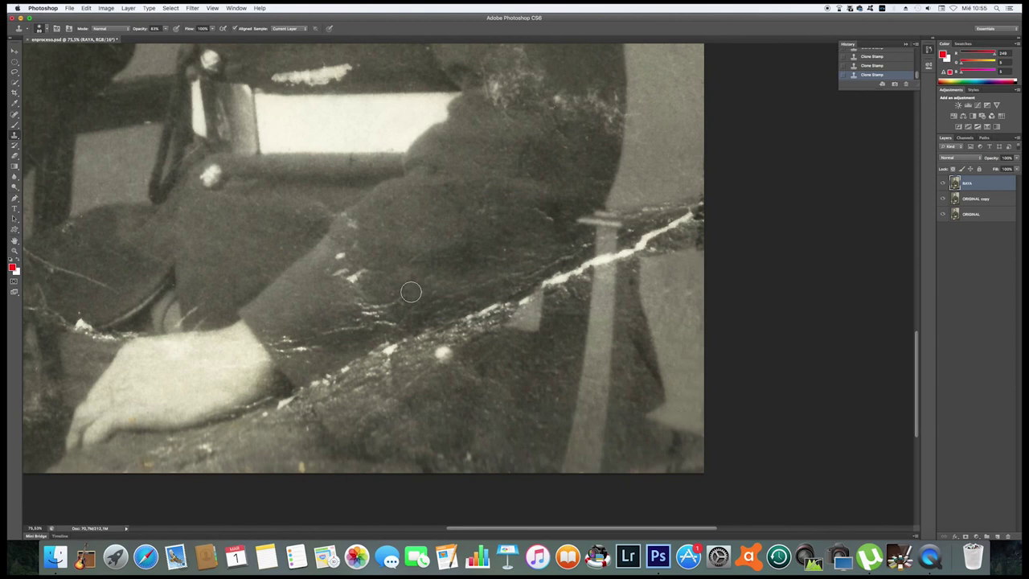
scroll(411, 292, "up", 10)
scroll(625, 384, "right", 5)
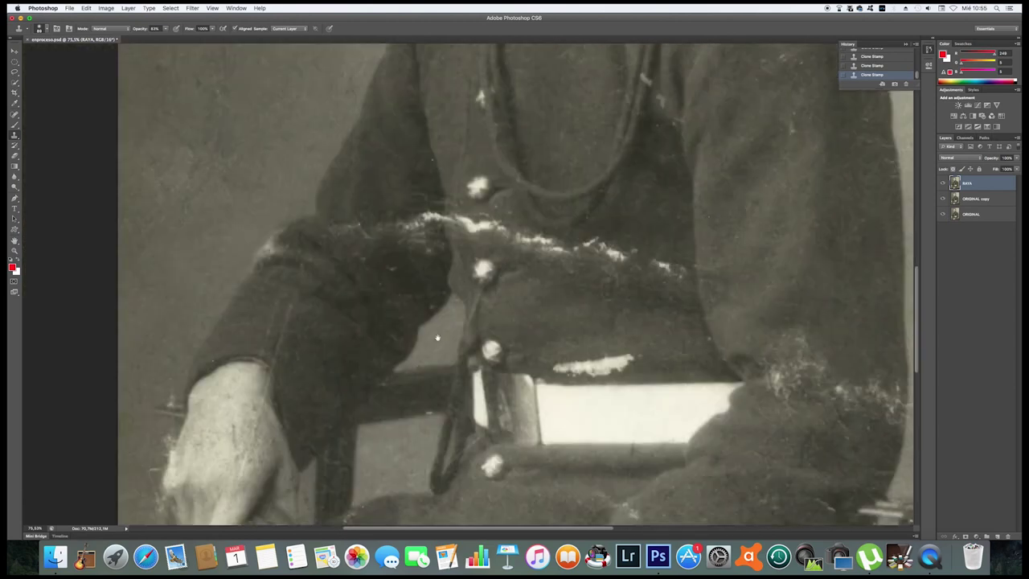
scroll(431, 340, "up", 5)
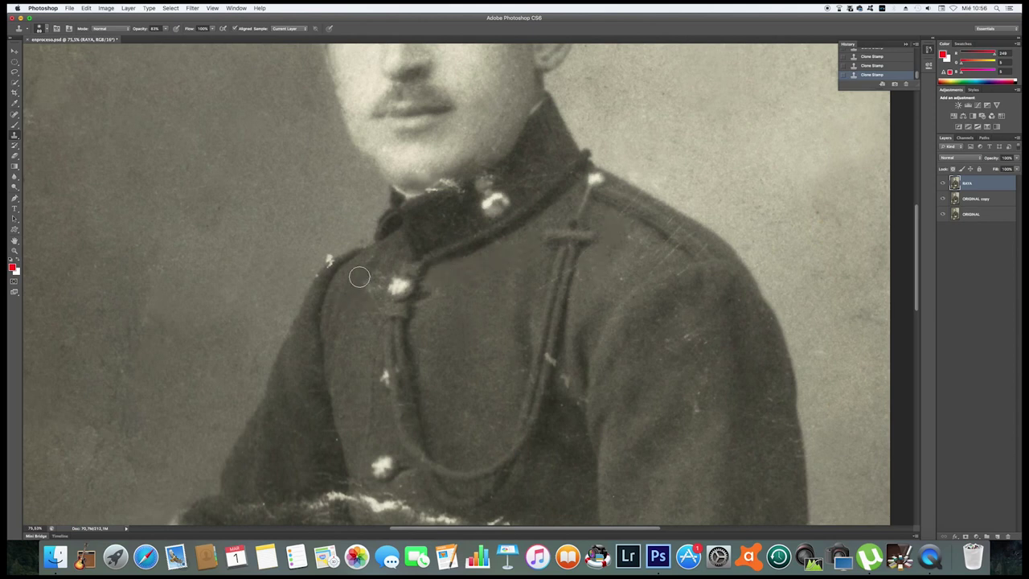
scroll(456, 324, "down", 10)
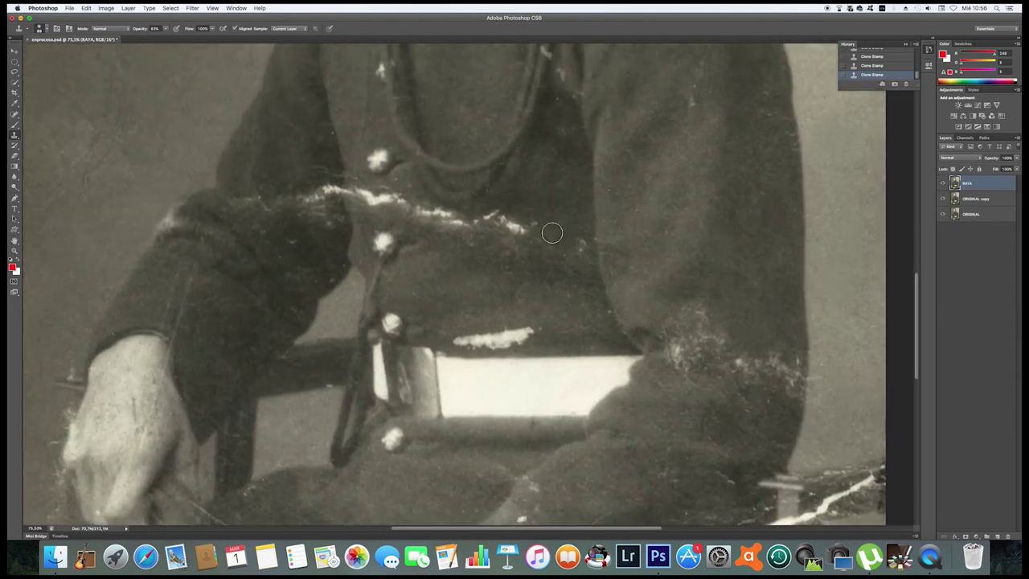
Clone fabric over the white specks along the jacket edge and above the belt.
mouse_move(552, 209)
left_mouse_down()
mouse_move(517, 230)
mouse_move(500, 219)
left_mouse_up()
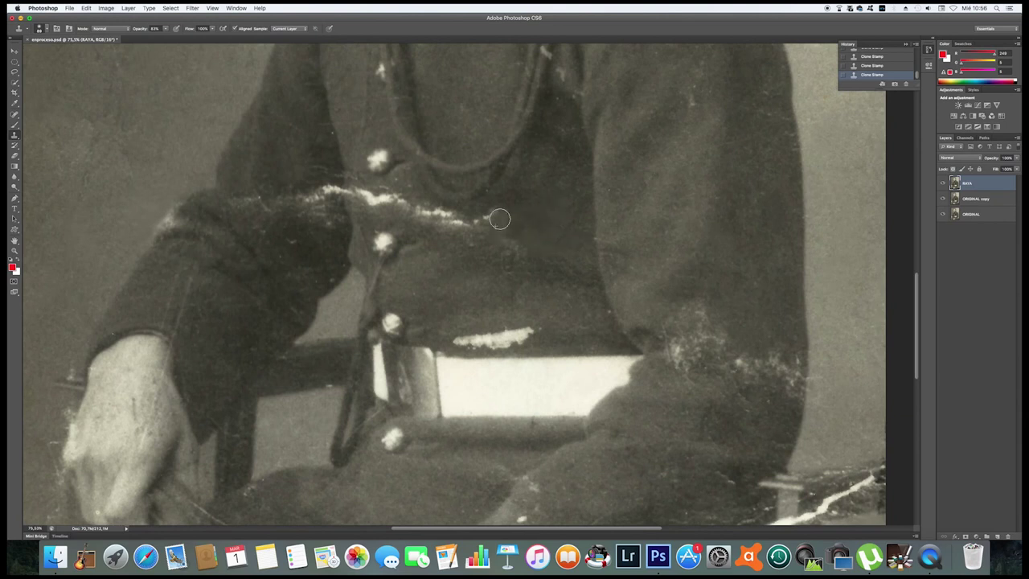
mouse_move(358, 195)
left_mouse_down()
mouse_move(387, 191)
mouse_move(442, 214)
left_mouse_up()
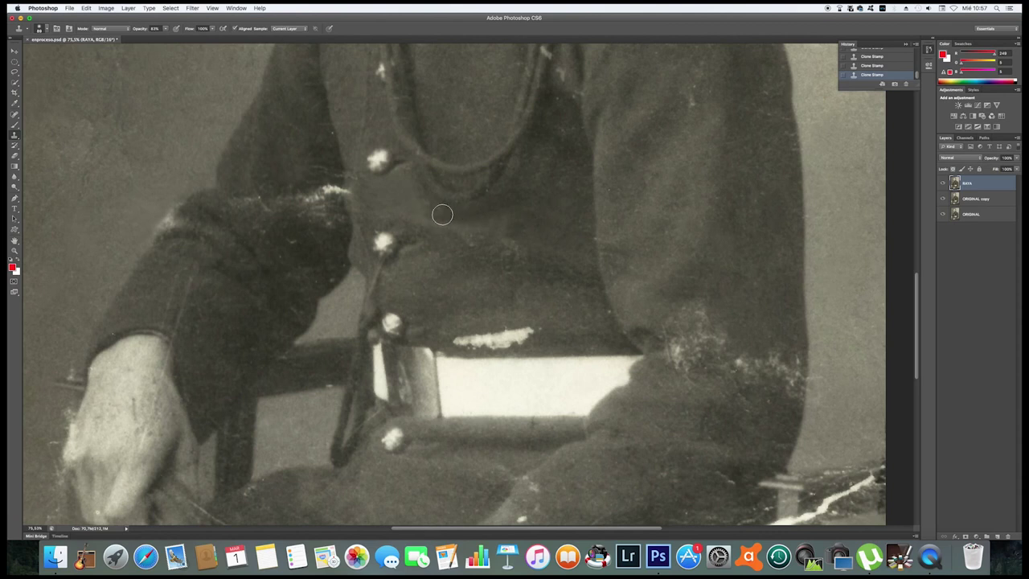
scroll(458, 241, "left", 3)
scroll(458, 241, "up", 2)
left_click_drag(589, 372, 607, 382)
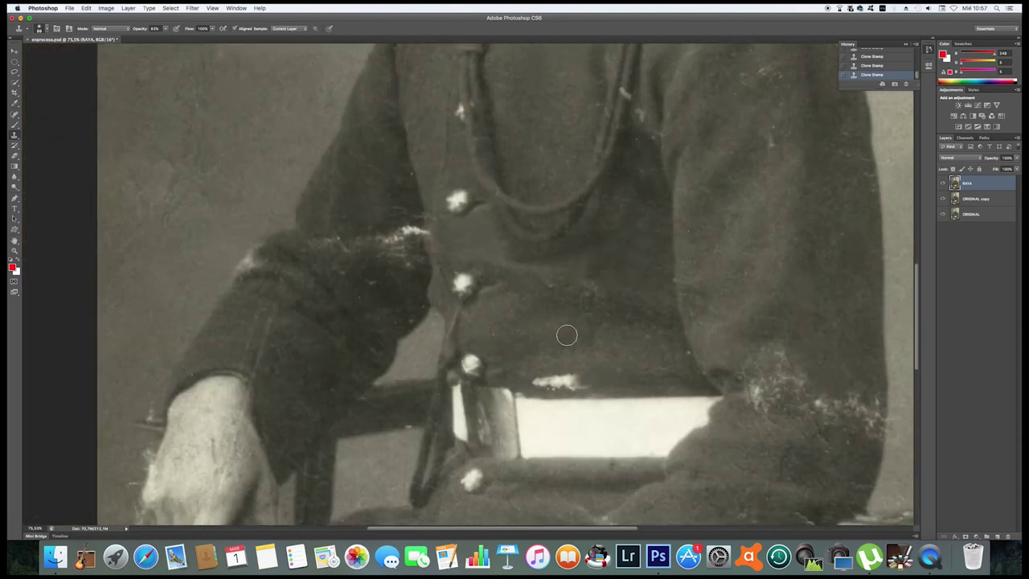
right_click(523, 377)
key("Return")
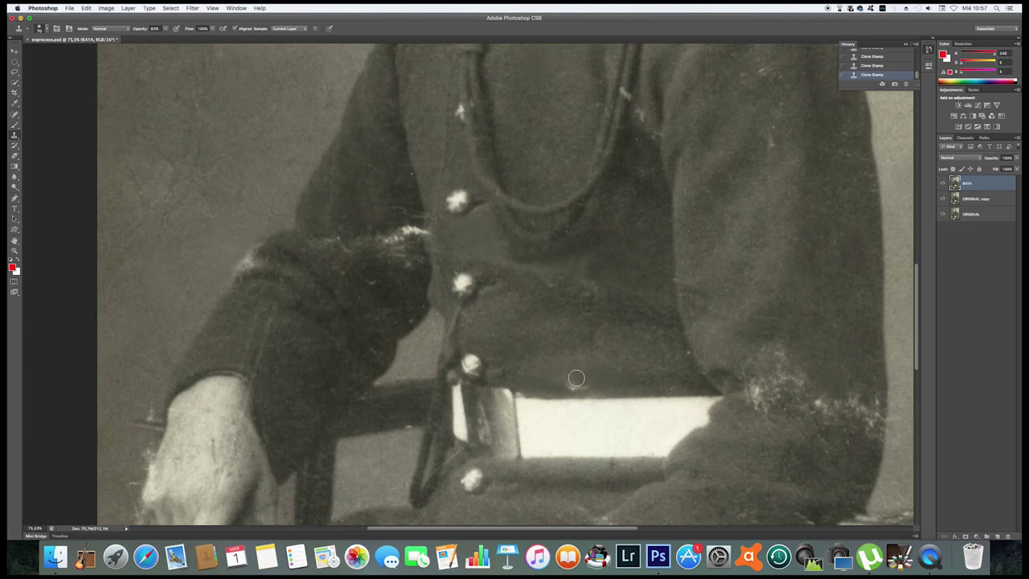
scroll(482, 394, "up", 3)
scroll(362, 402, "up", 3)
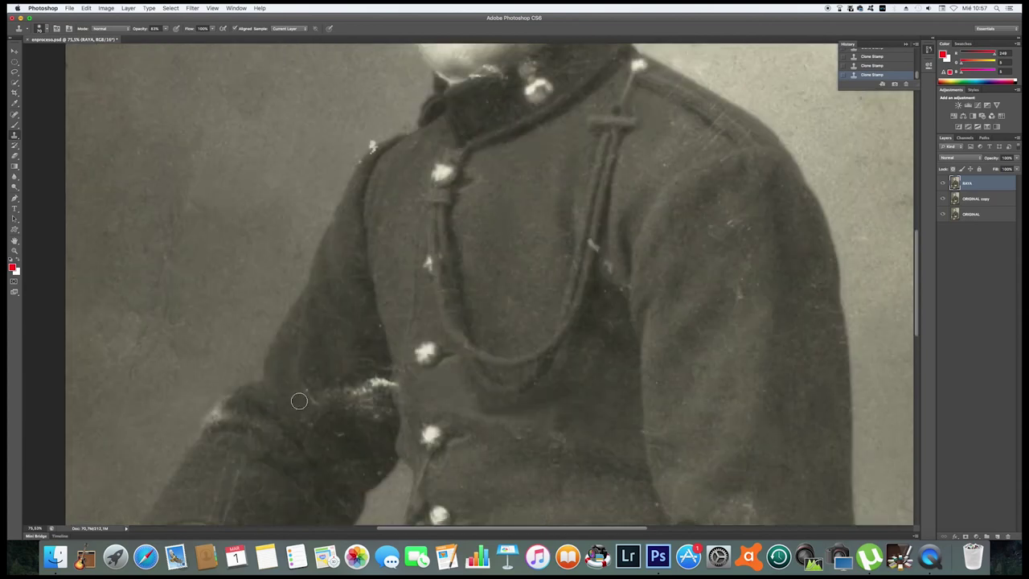
scroll(353, 129, "up", 3)
scroll(354, 128, "up", 3)
Clone over the white specks beside the collar cord.
scroll(354, 129, "up", 2)
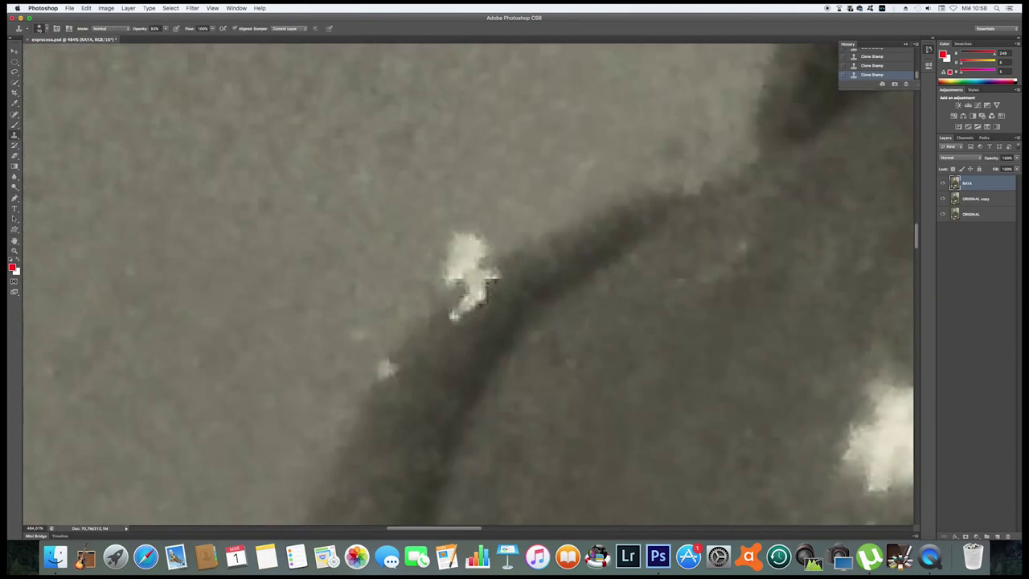
right_click(401, 263)
key("Return")
mouse_move(453, 310)
left_mouse_down()
mouse_move(462, 241)
mouse_move(487, 269)
mouse_move(466, 310)
mouse_move(475, 285)
left_mouse_up()
left_click_drag(388, 368, 384, 372)
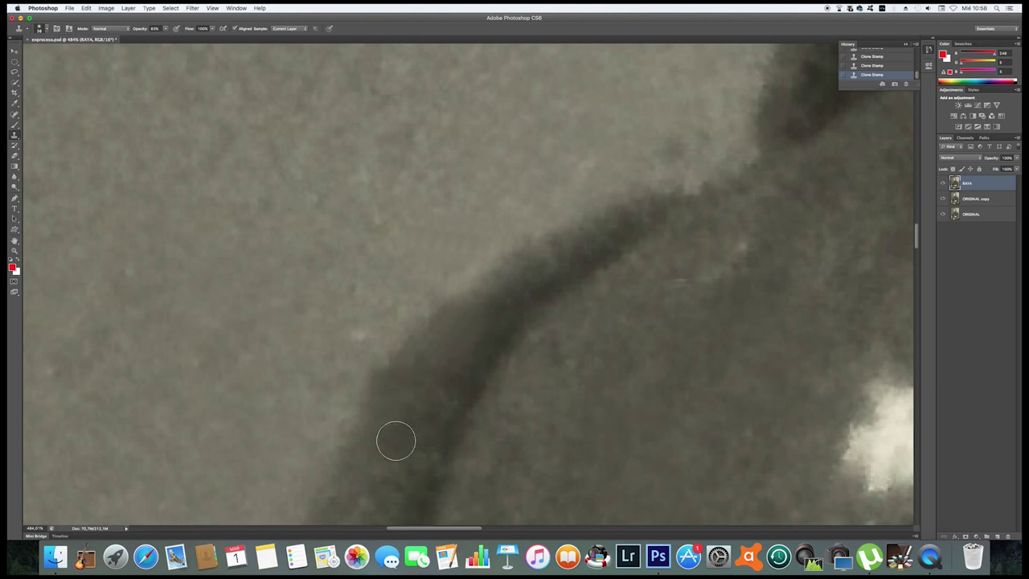
Enlarge the cloning brush and zoom out to view the whole photo.
scroll(396, 441, "right", 5)
right_click(450, 342)
key("Return")
scroll(664, 361, "right", 3)
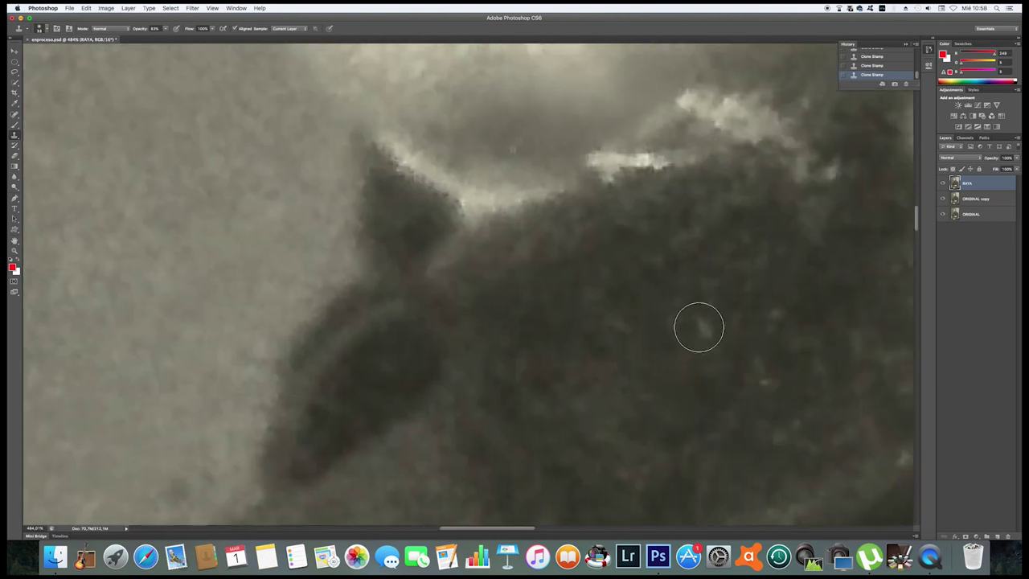
key("z")
left_click_drag(632, 437, 590, 372)
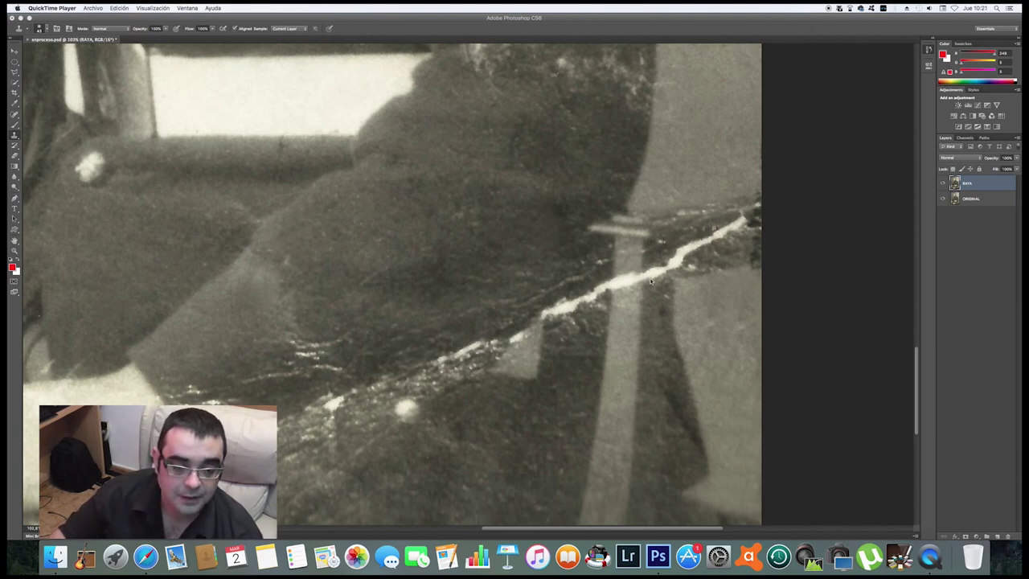
left_click(14, 64)
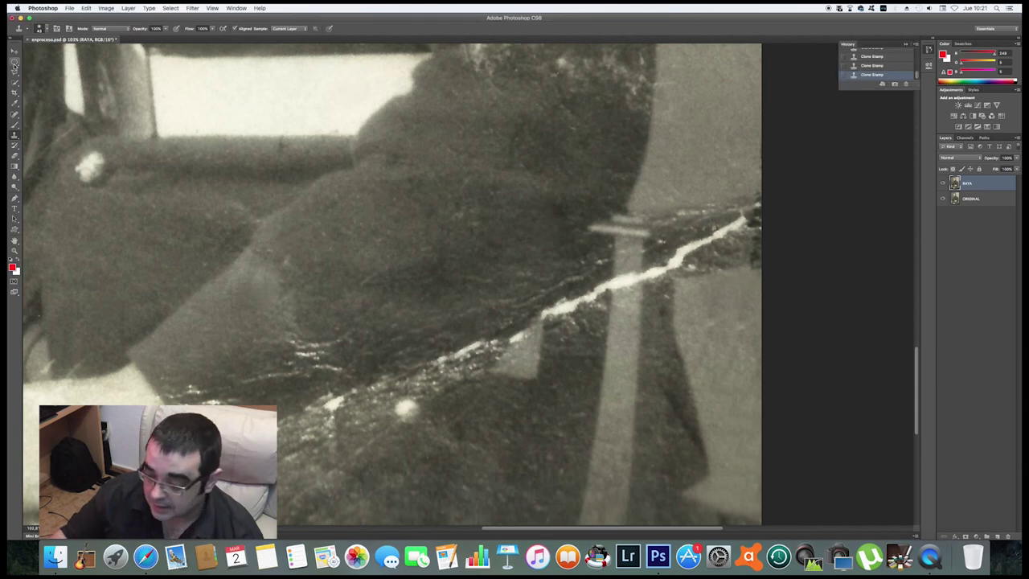
left_click(14, 64)
left_click(14, 64)
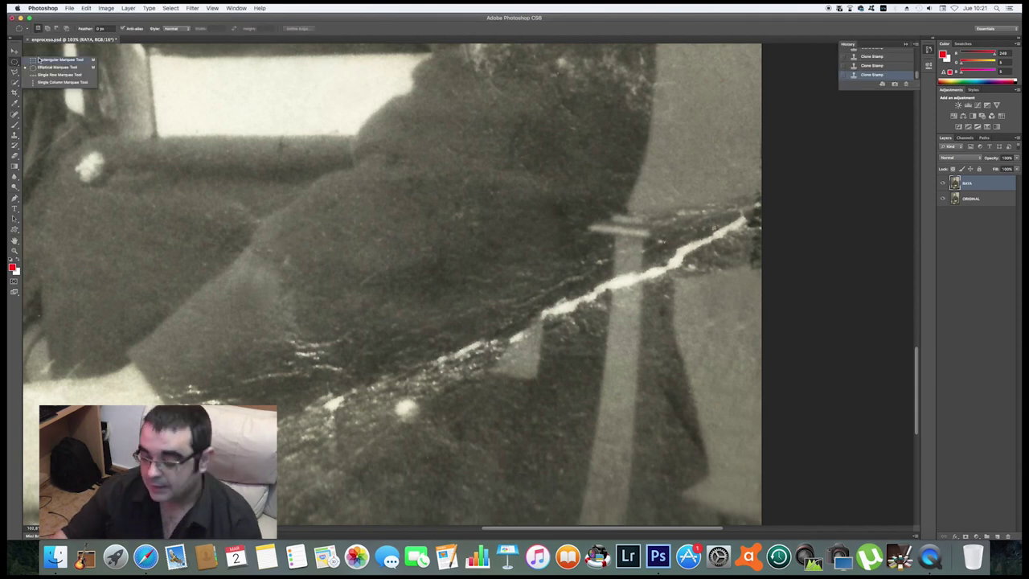
left_click(48, 59)
mouse_move(648, 394)
left_mouse_down()
mouse_move(655, 355)
mouse_move(659, 394)
left_mouse_up()
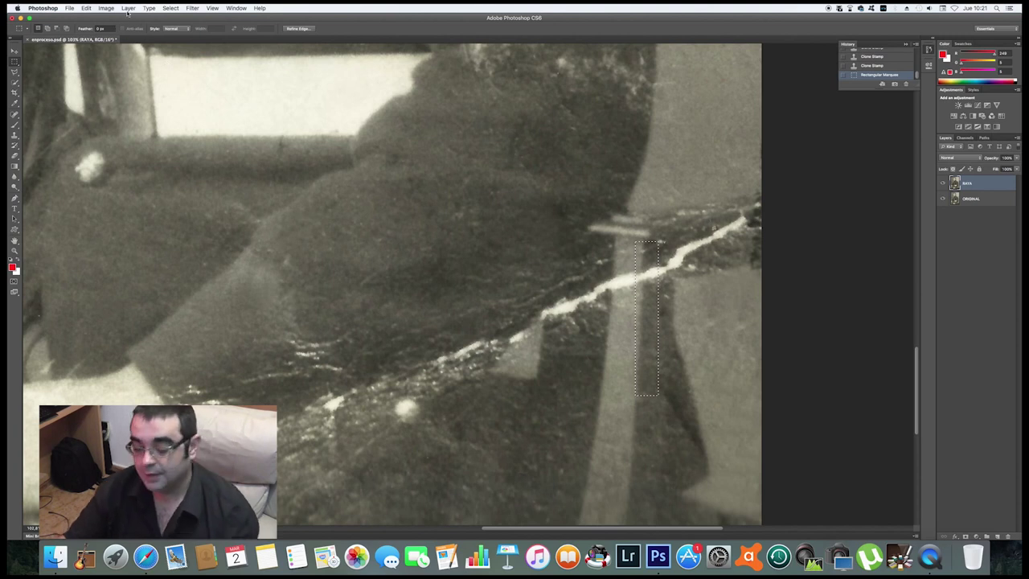
left_click(171, 8)
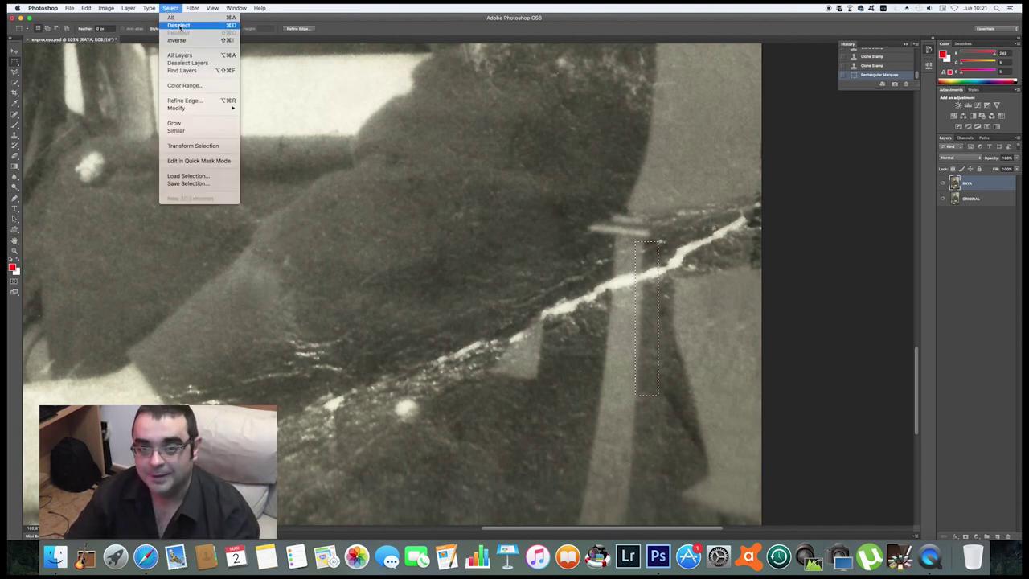
left_click(179, 25)
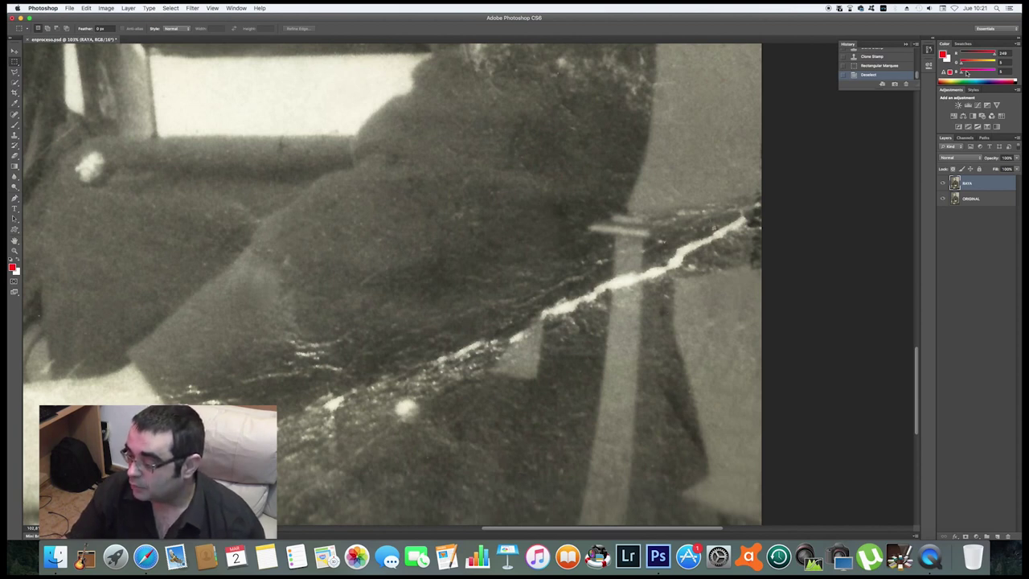
Duplicate the RAYA layer as a new layer named SILLA.
right_click(989, 183)
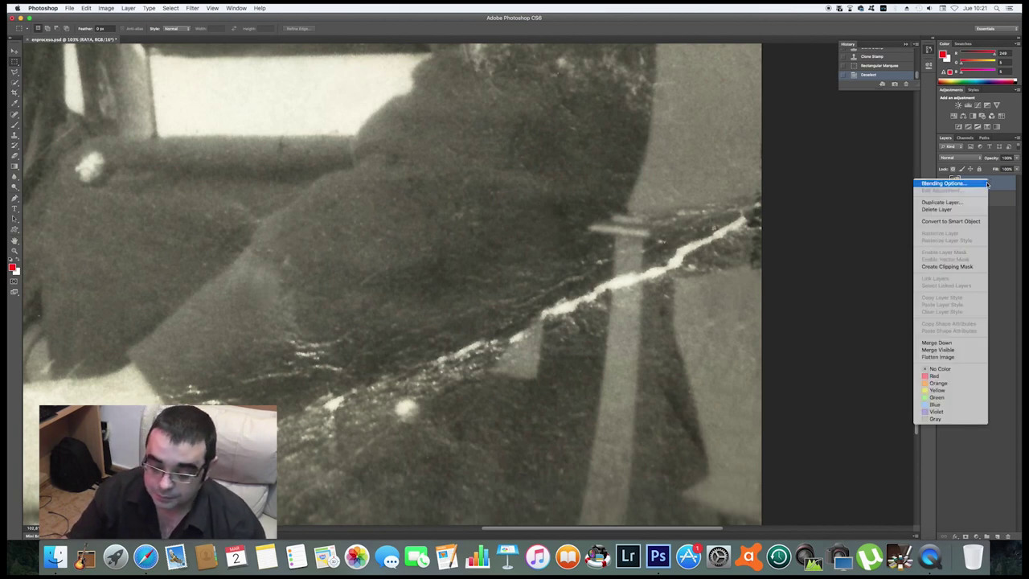
left_click(943, 202)
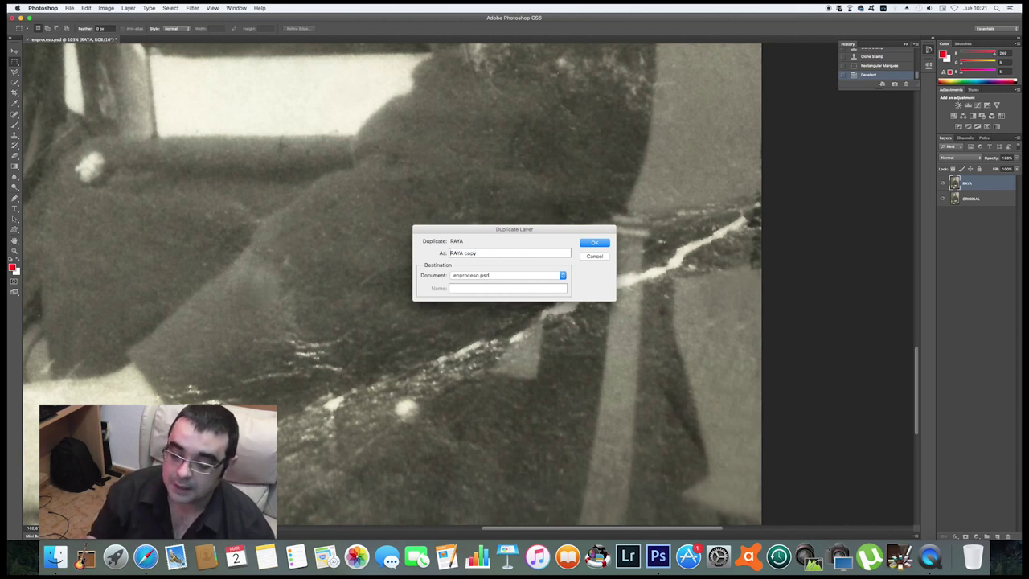
type("SILLA")
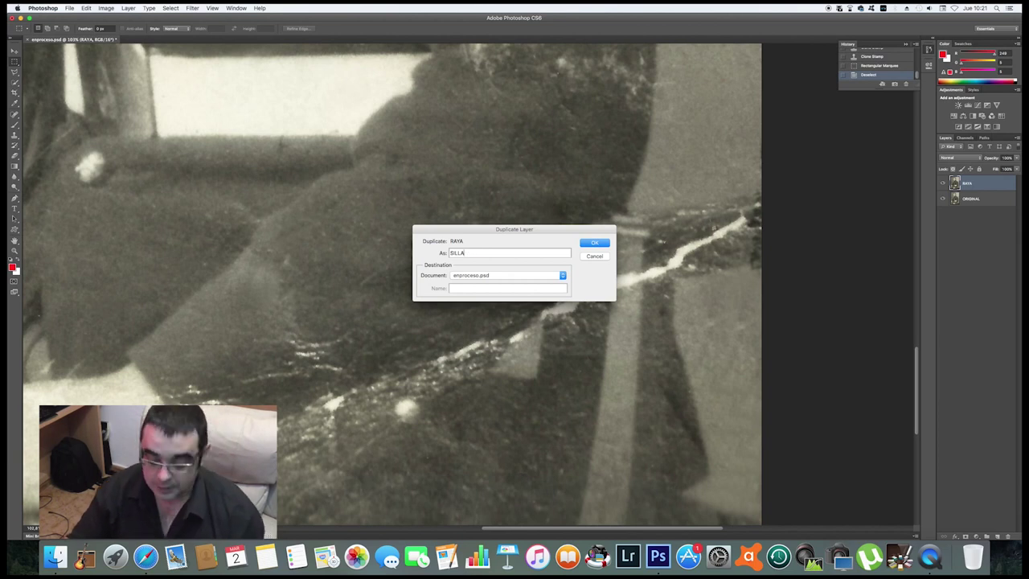
left_click(596, 242)
key("s")
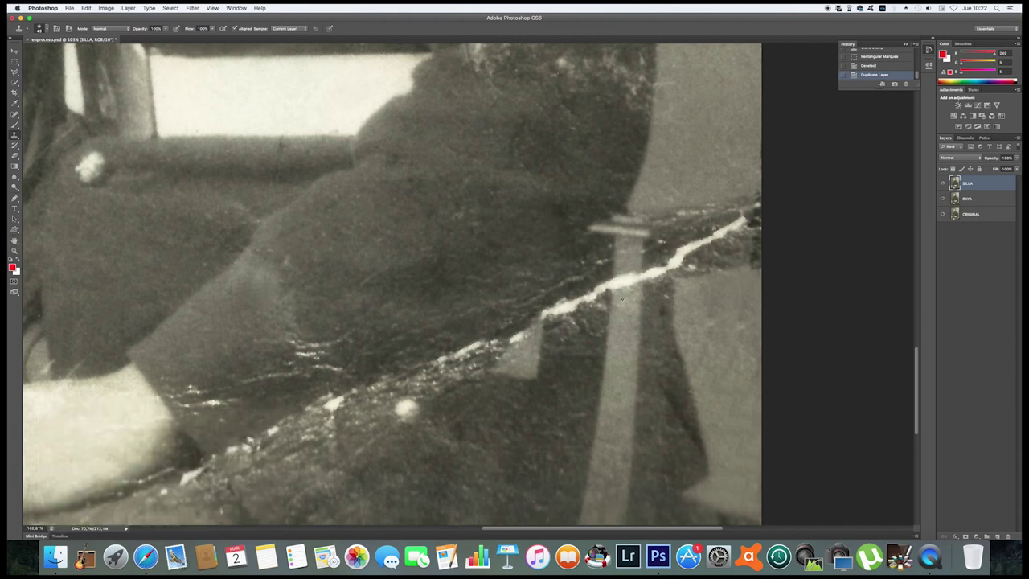
Clone out the white crack across the chair strap and to its right, at 83% opacity.
left_click_drag(621, 299, 657, 256)
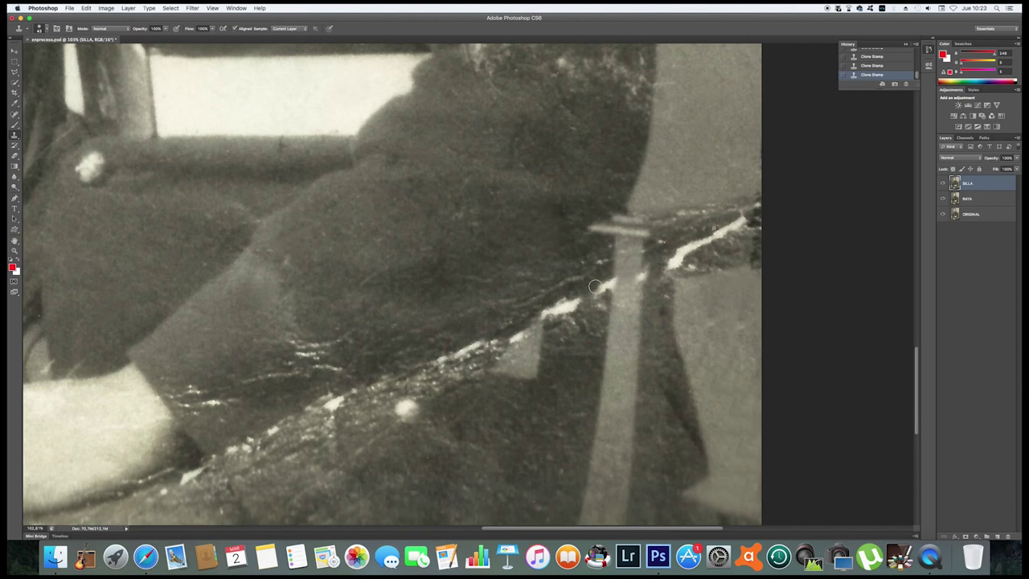
left_click_drag(580, 302, 579, 296)
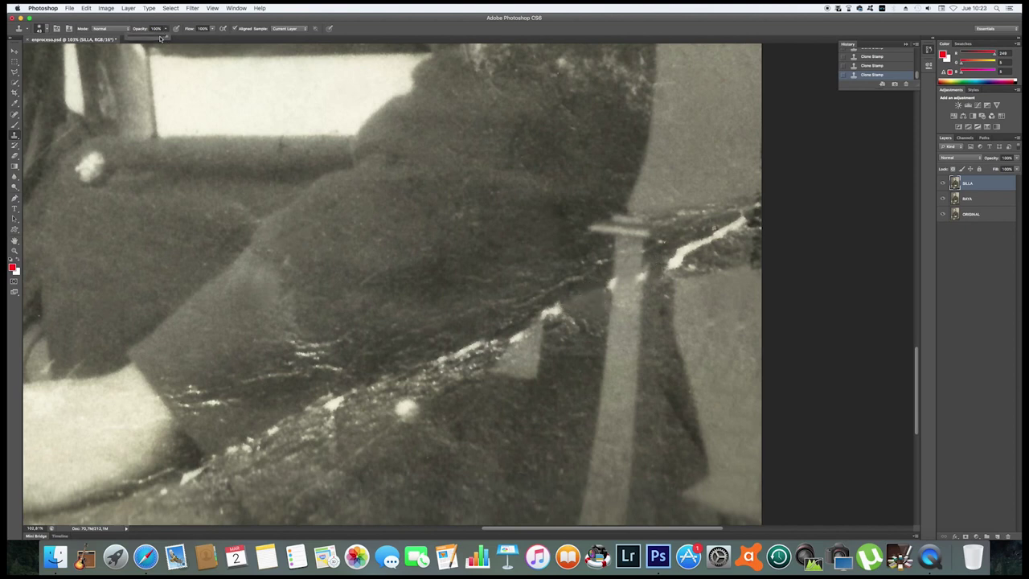
left_click(161, 37)
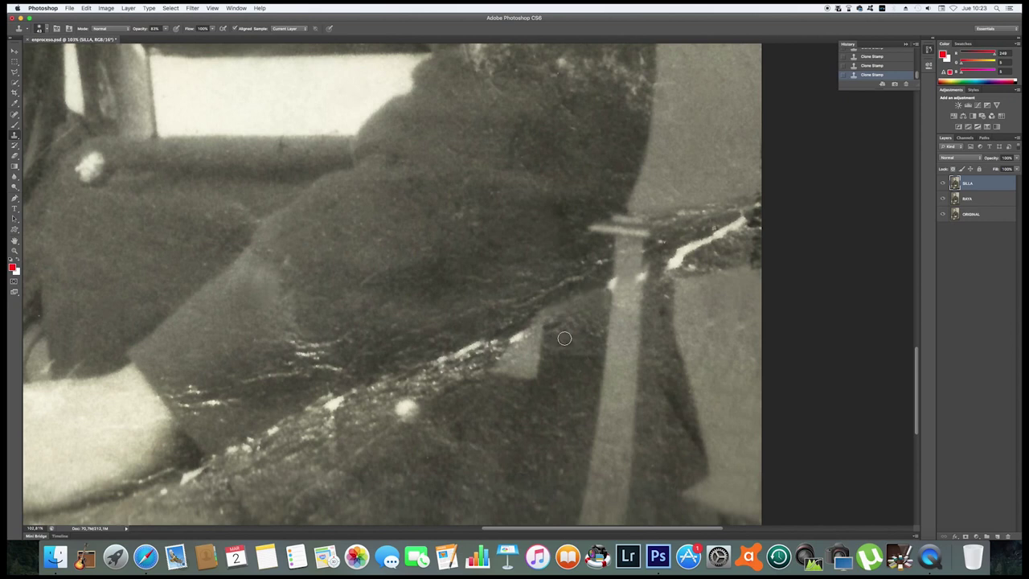
right_click(696, 238)
left_click(680, 253)
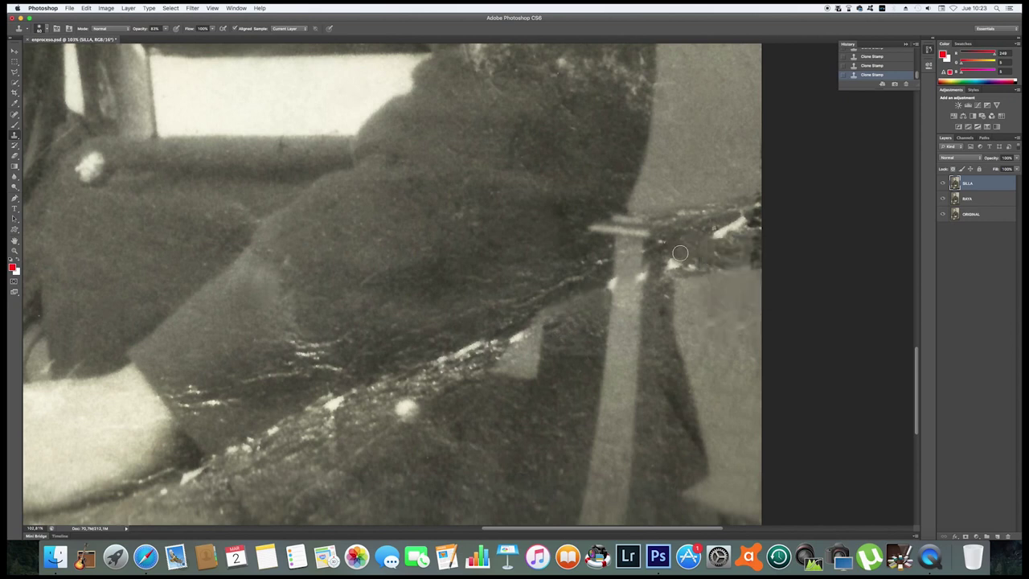
left_click_drag(719, 234, 743, 232)
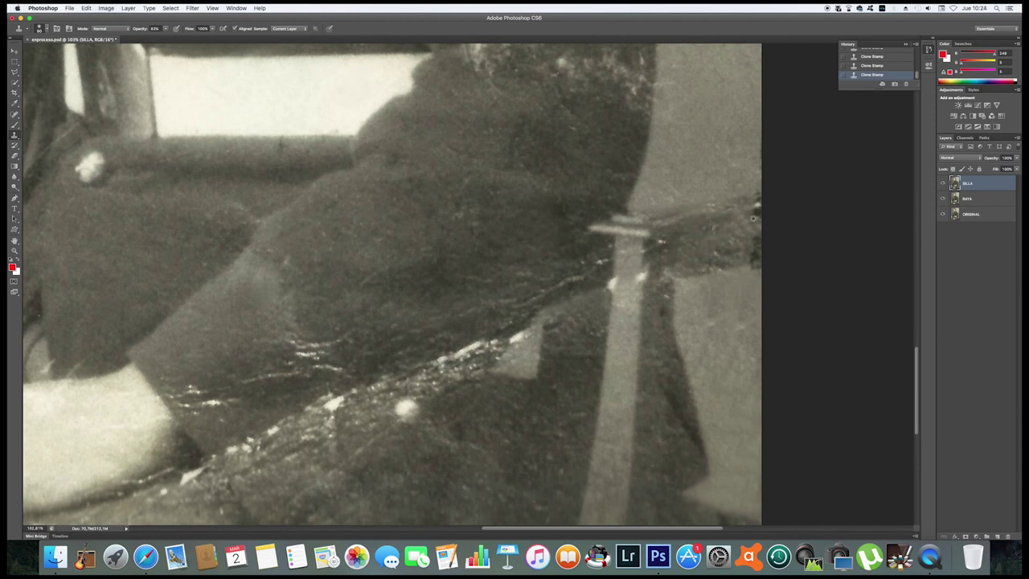
scroll(522, 350, "up", 5)
right_click(505, 247)
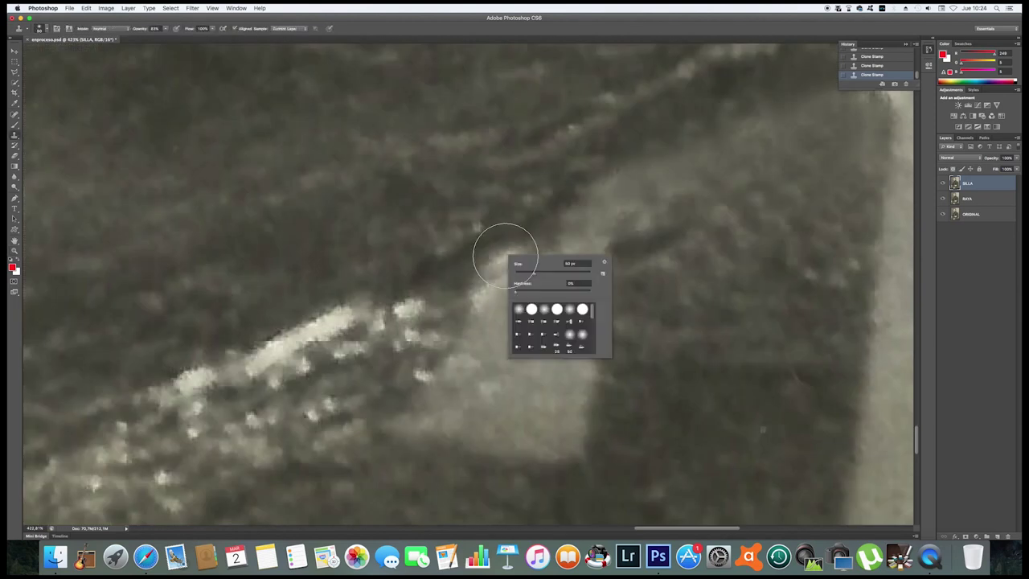
key("Escape")
scroll(532, 242, "down", 5)
scroll(421, 416, "up", 4)
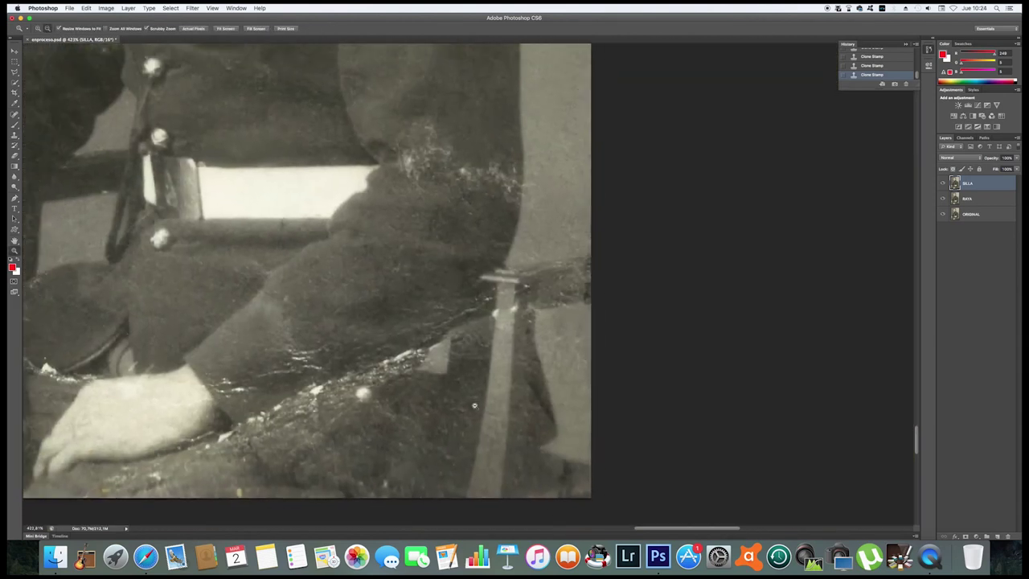
scroll(493, 366, "up", 1)
right_click(494, 365)
key("Escape")
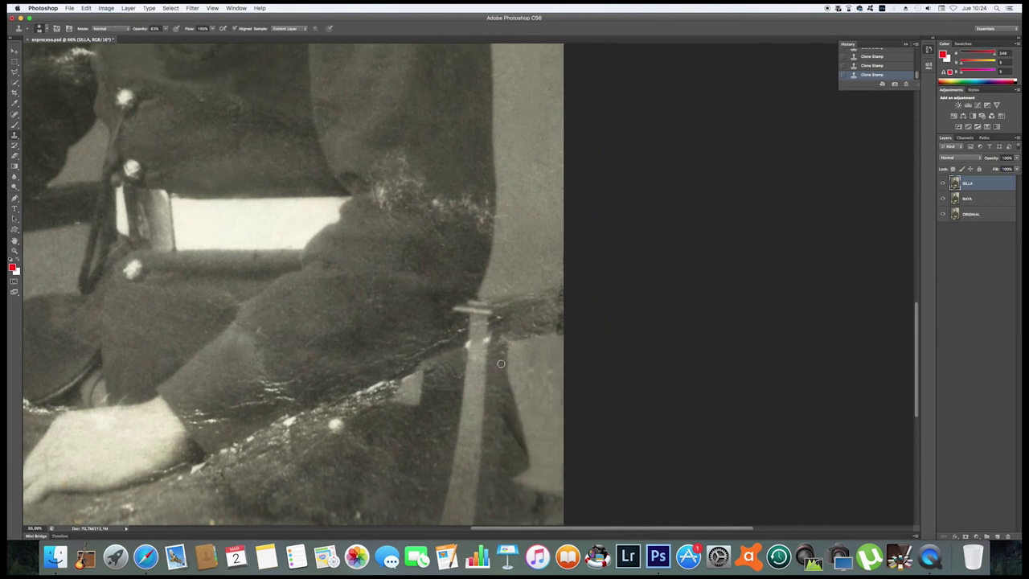
right_click(498, 350)
key("Escape")
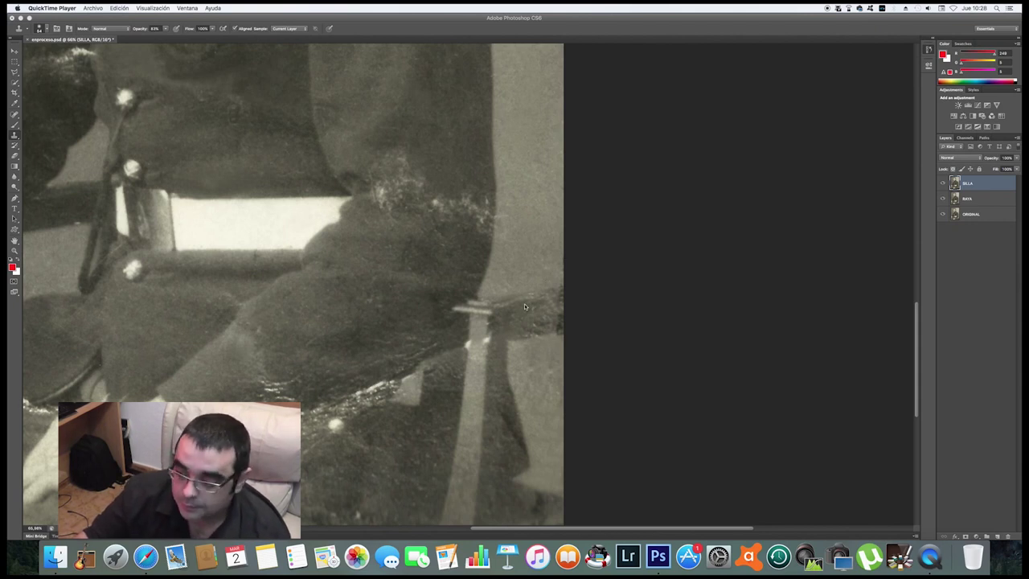
Zoom in and pan the view to the bright spots on the chair strap.
left_click(499, 352)
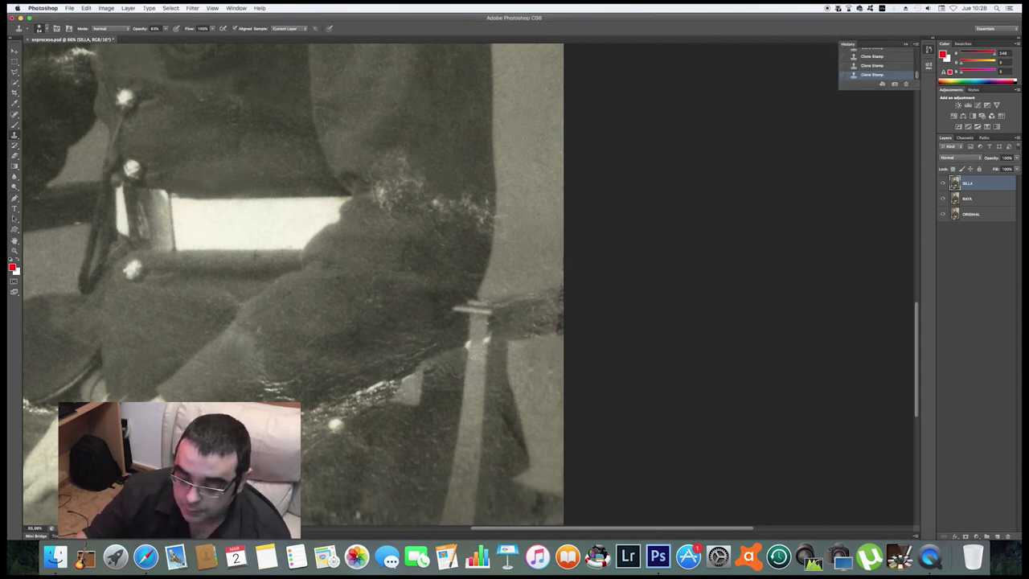
key("z")
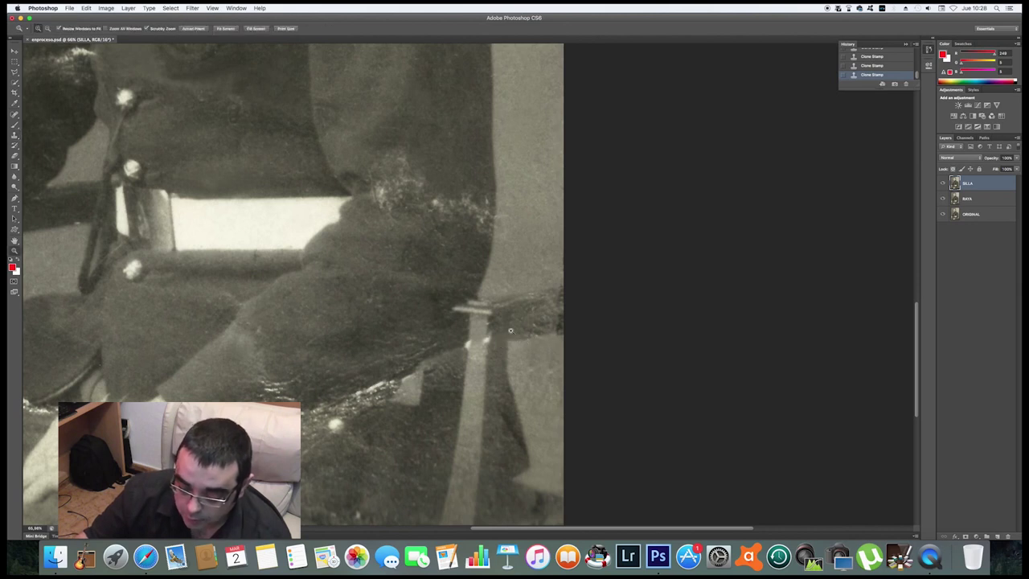
left_click_drag(525, 343, 542, 317)
left_click_drag(476, 364, 618, 305)
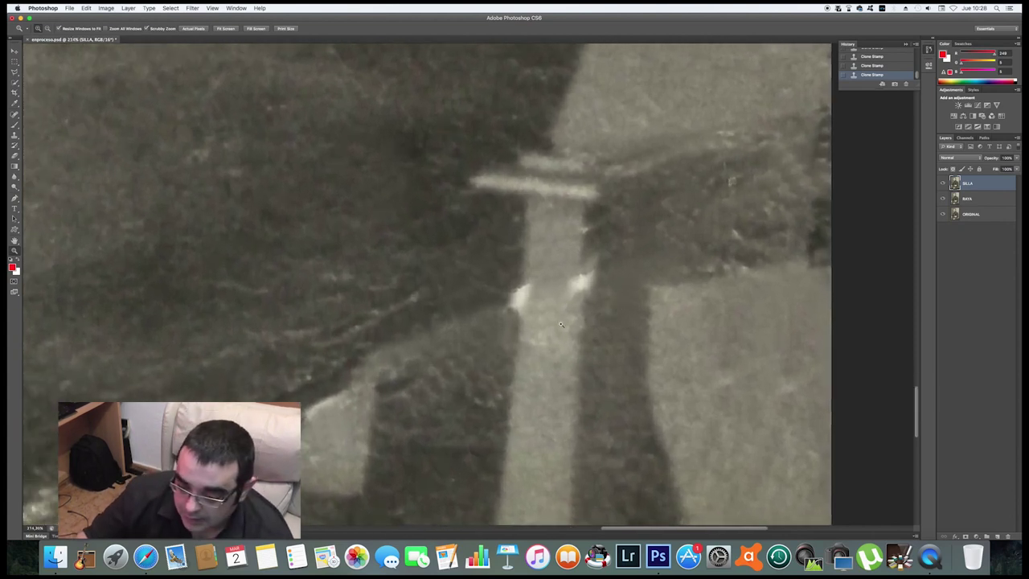
key("s")
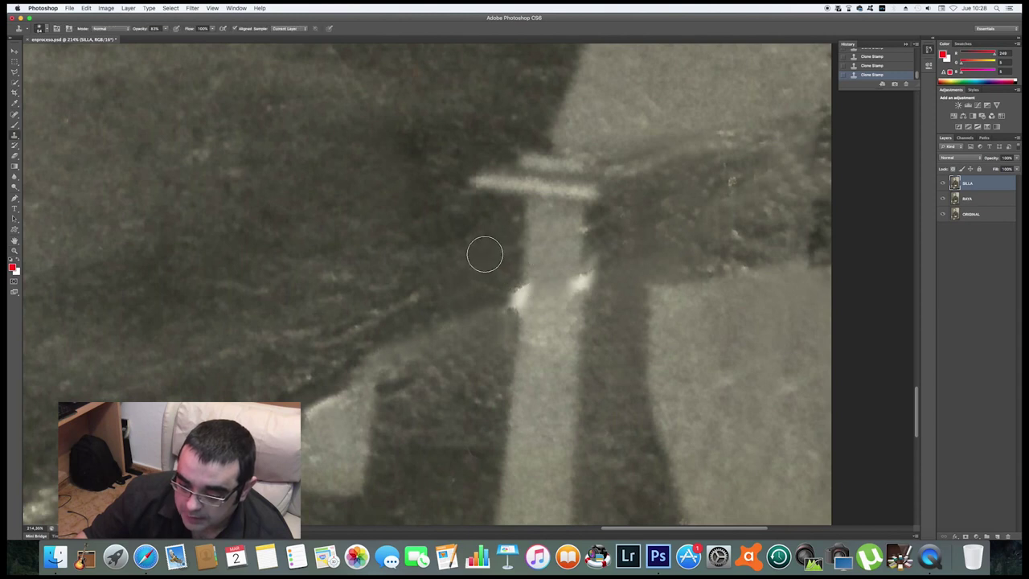
Set the cloning brush to 33 px size with 0% hardness.
right_click(486, 255)
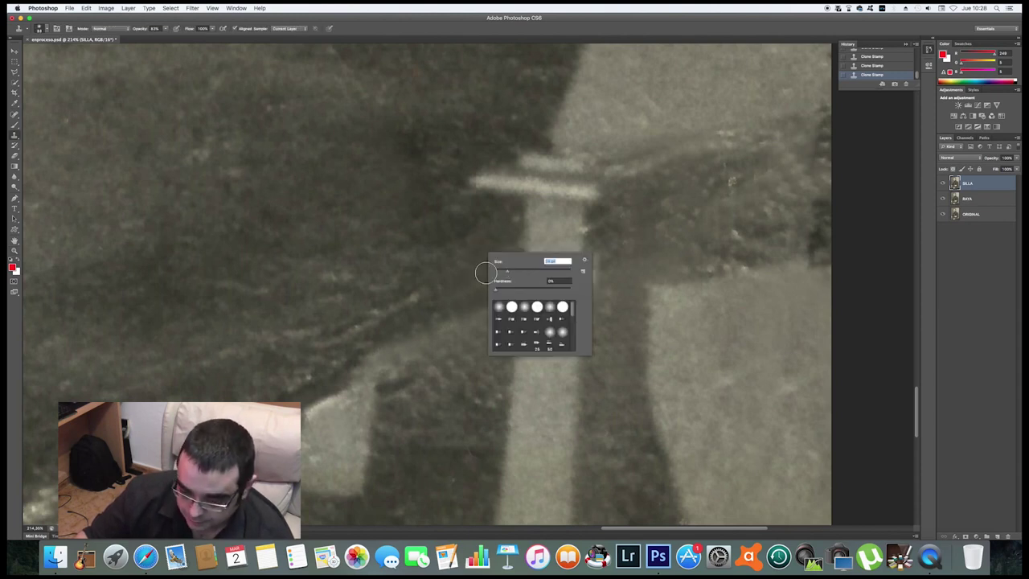
key("Return")
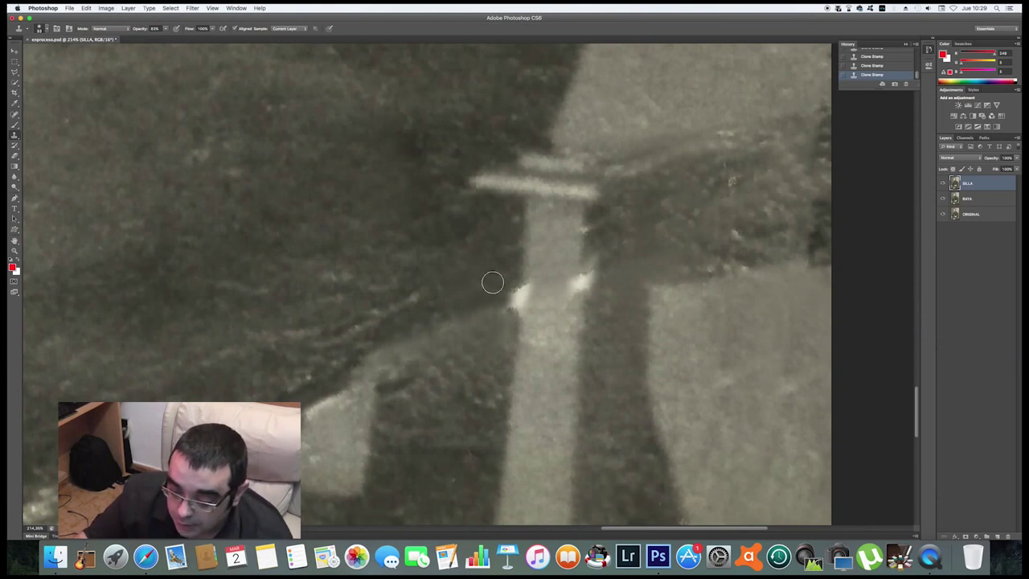
right_click(508, 276)
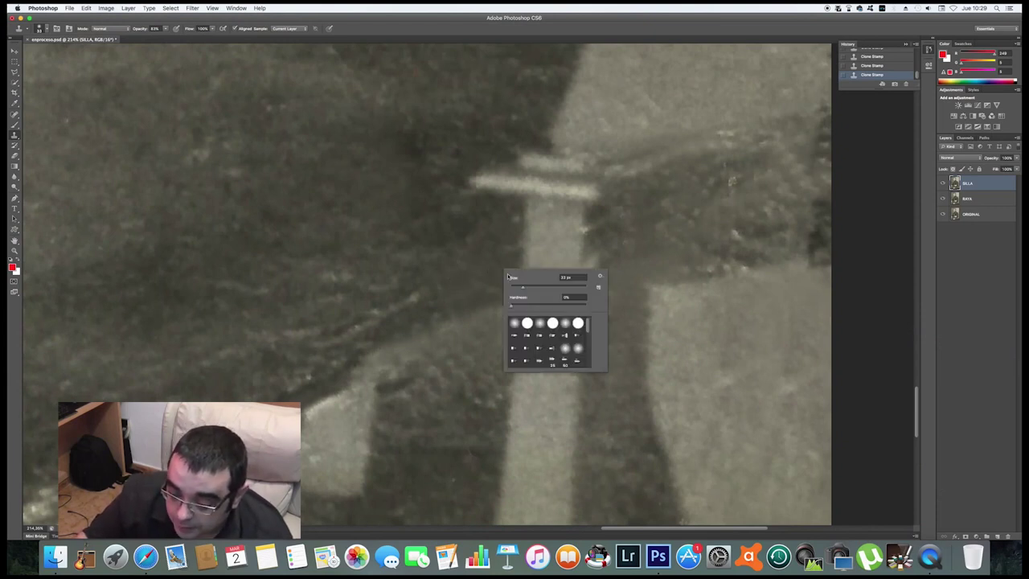
key("Return")
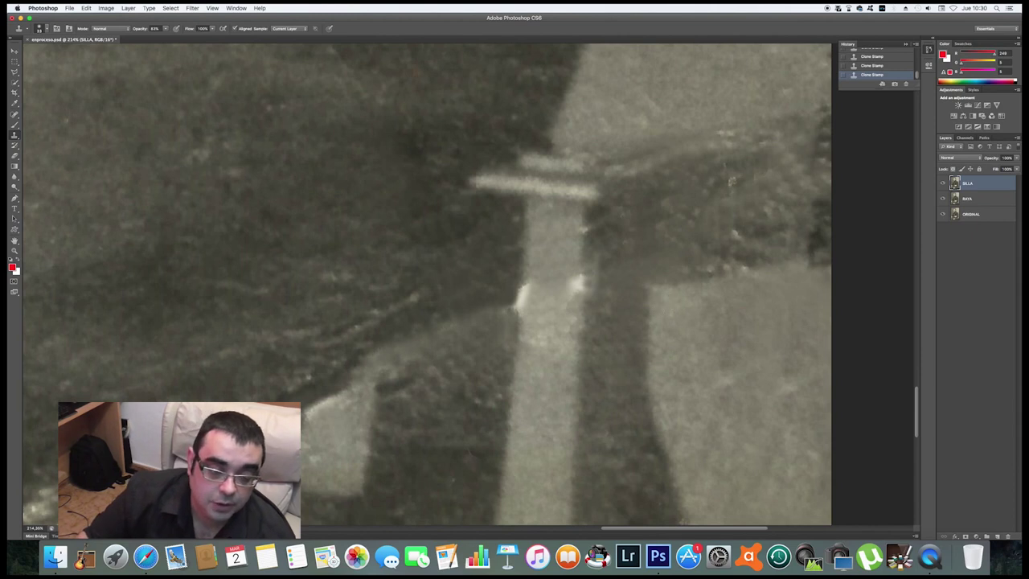
left_click(14, 64)
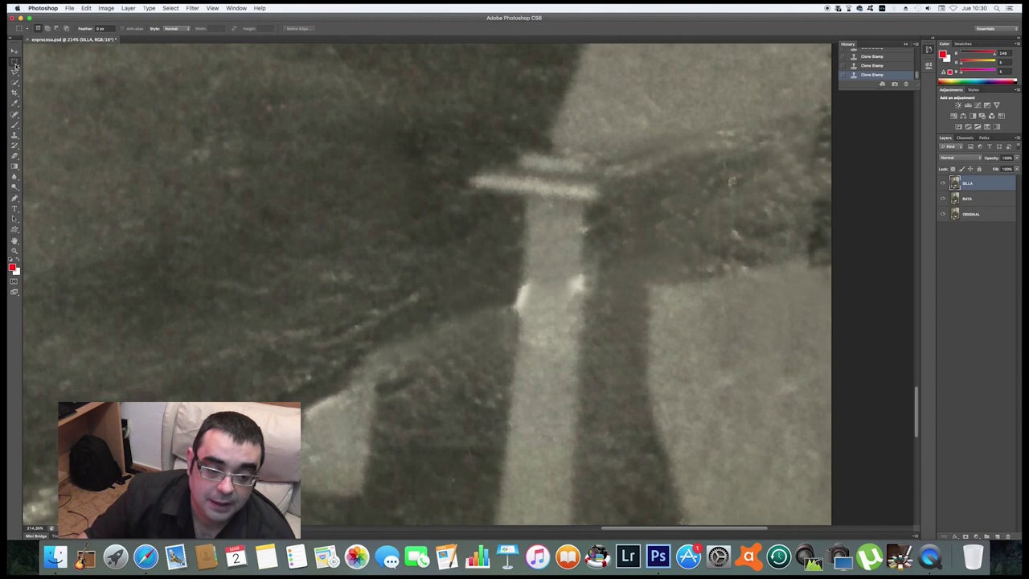
Draw a rectangular selection around the strap's left-edge spots and smooth it with Refine Edge.
right_click(14, 64)
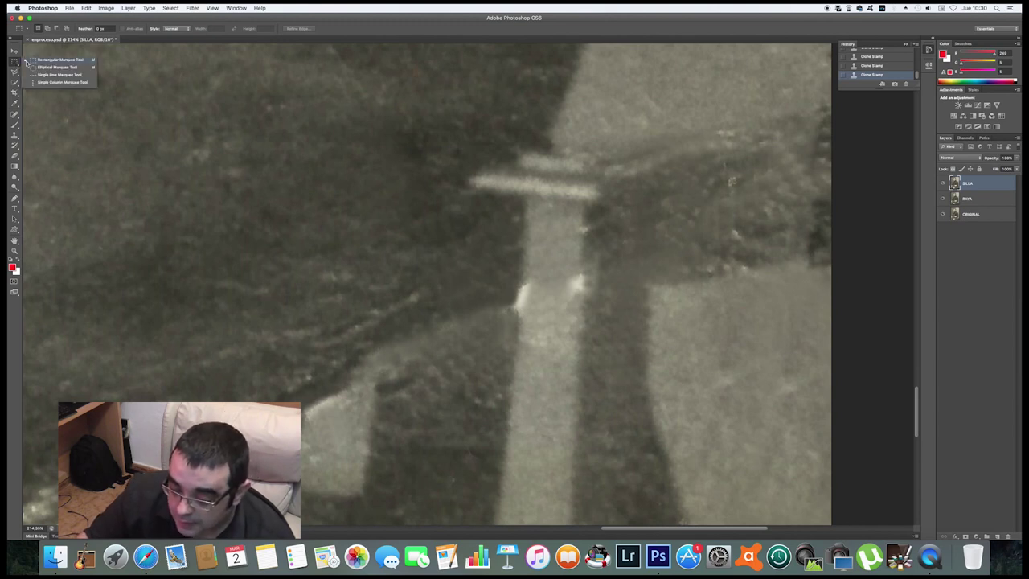
left_click(32, 60)
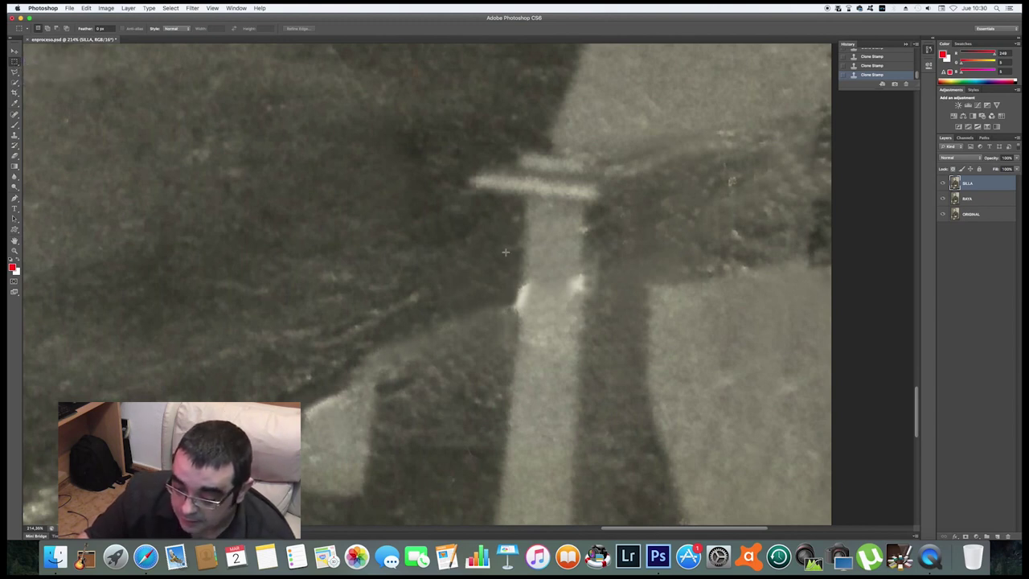
left_click_drag(505, 252, 539, 366)
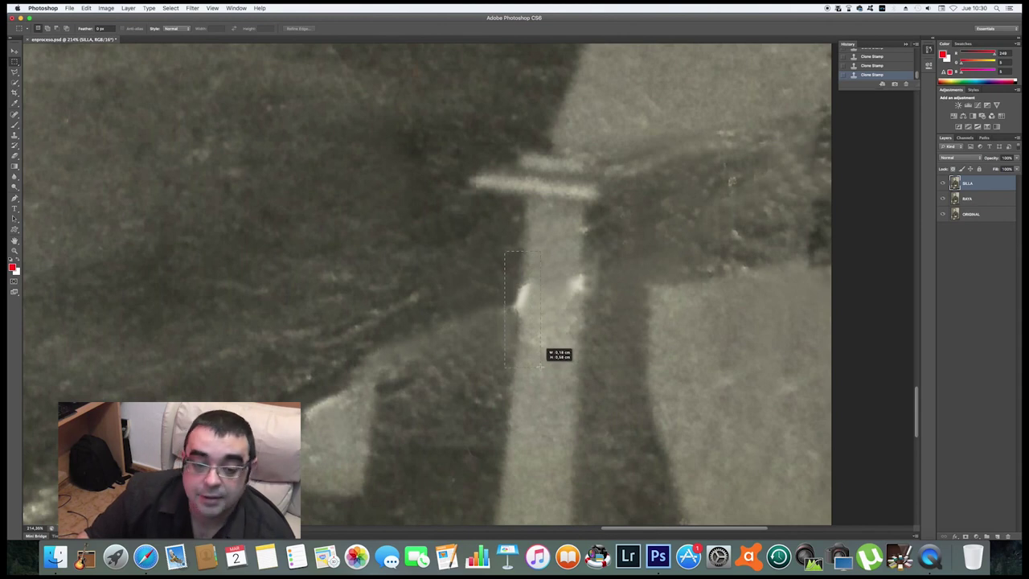
left_click_drag(539, 366, 540, 366)
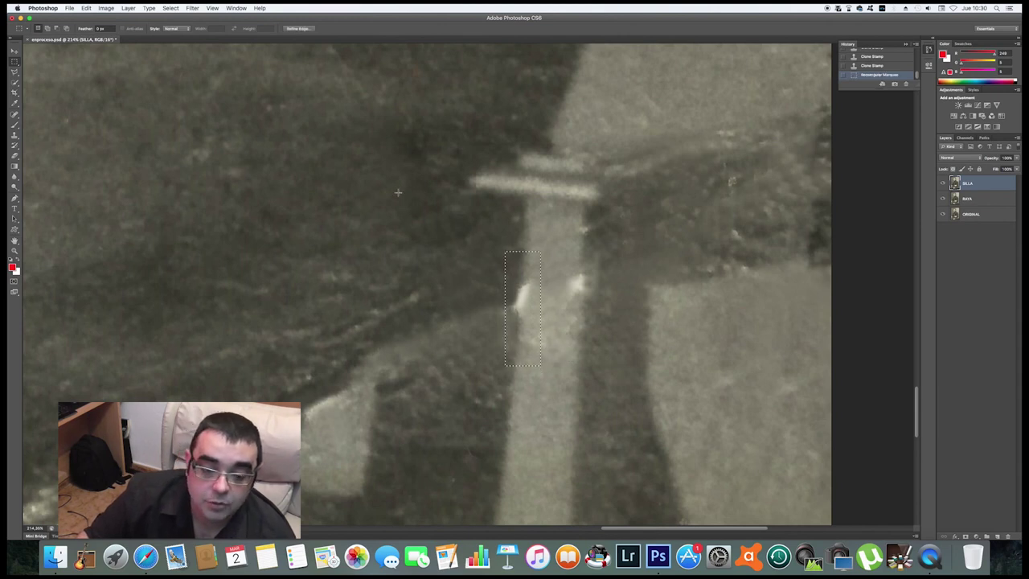
left_click(172, 8)
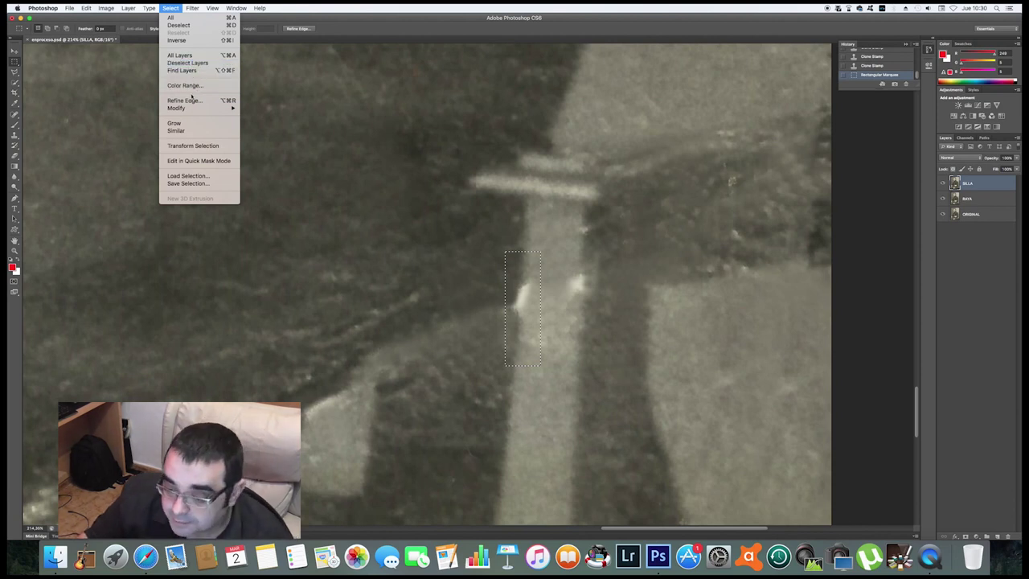
left_click(191, 99)
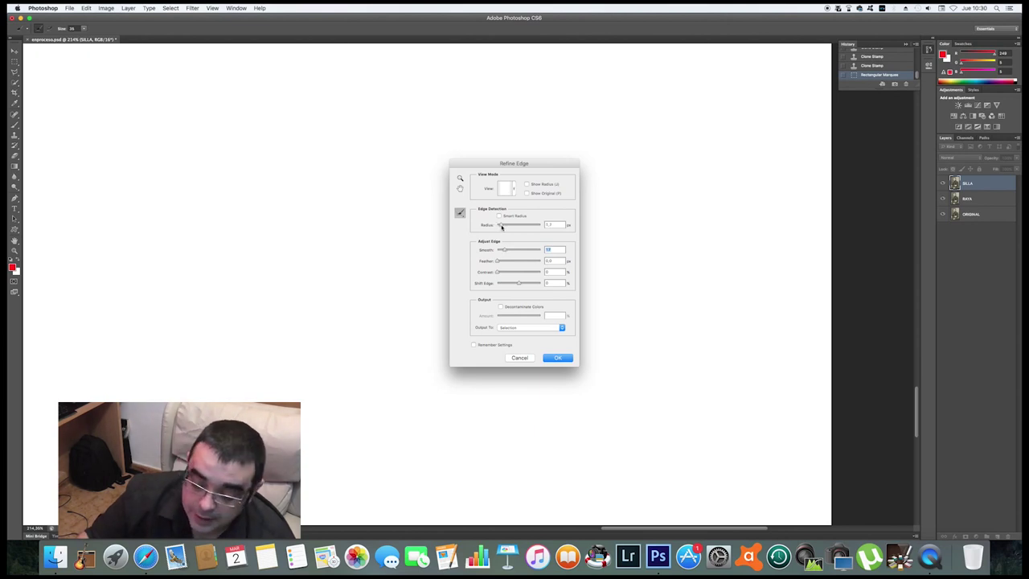
left_click(563, 358)
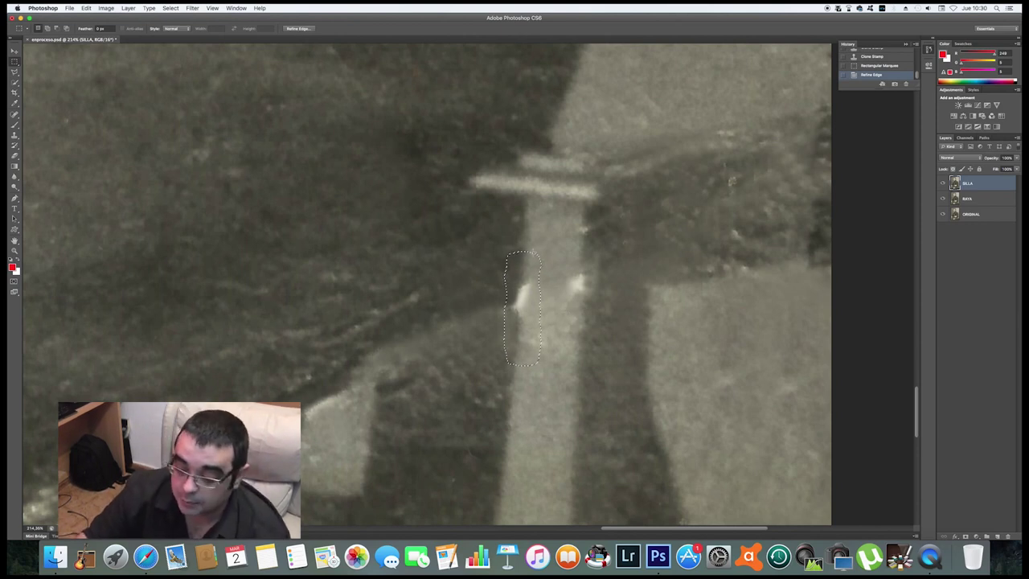
Clone away the bright speck on the strap's left edge with a 23 px Clone Stamp brush.
key("s")
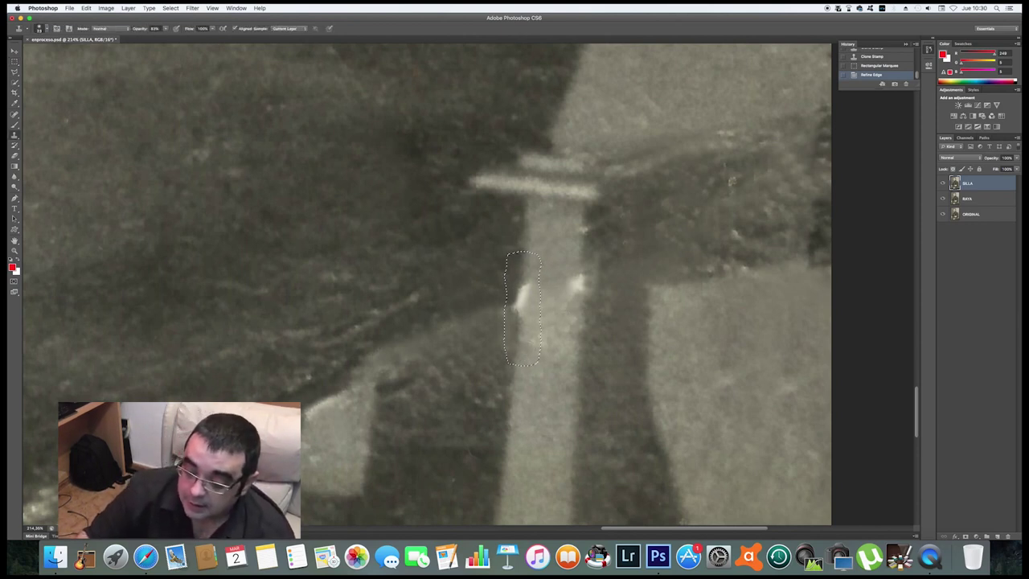
right_click(585, 279)
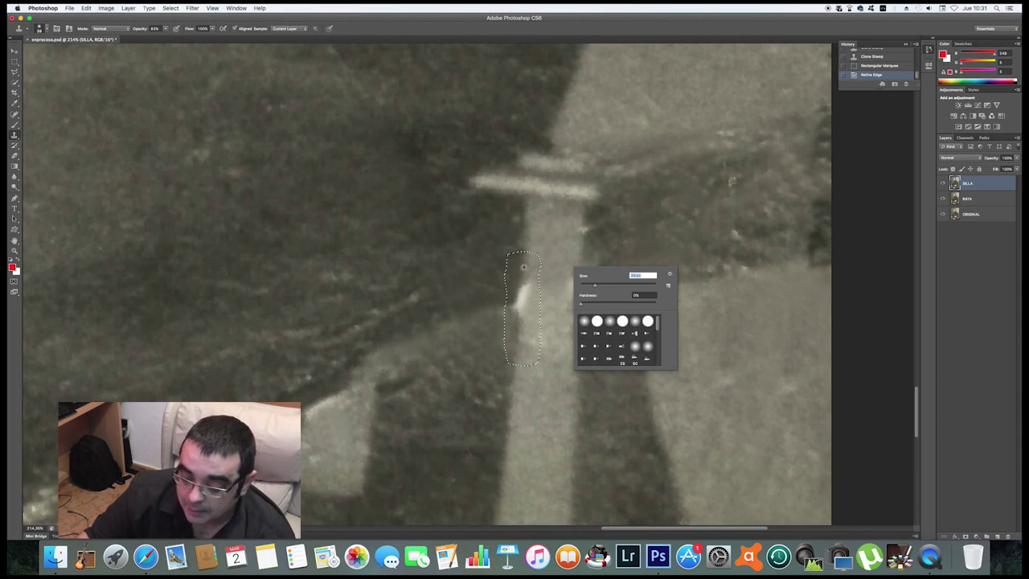
key("Return")
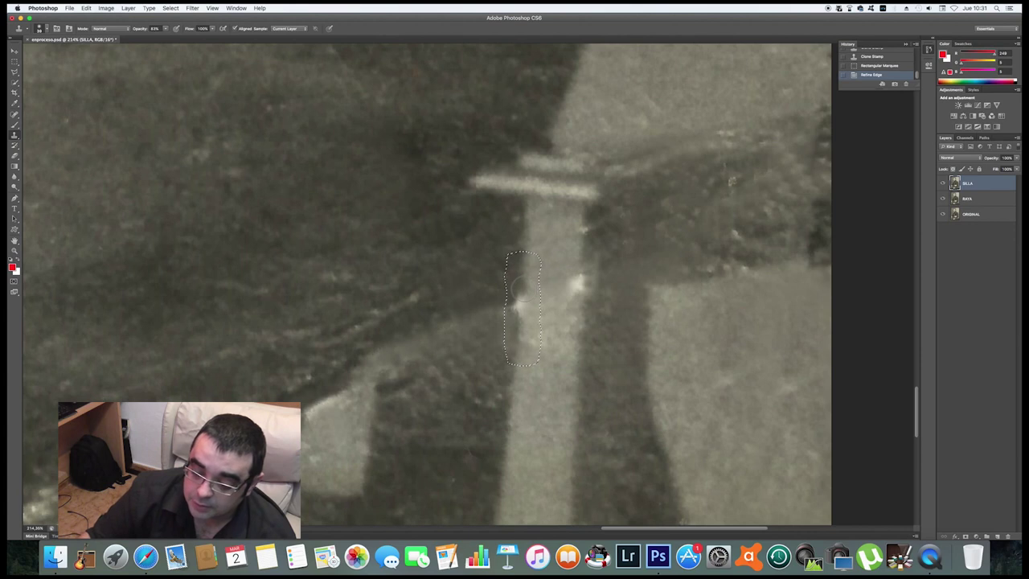
left_click_drag(523, 286, 523, 330)
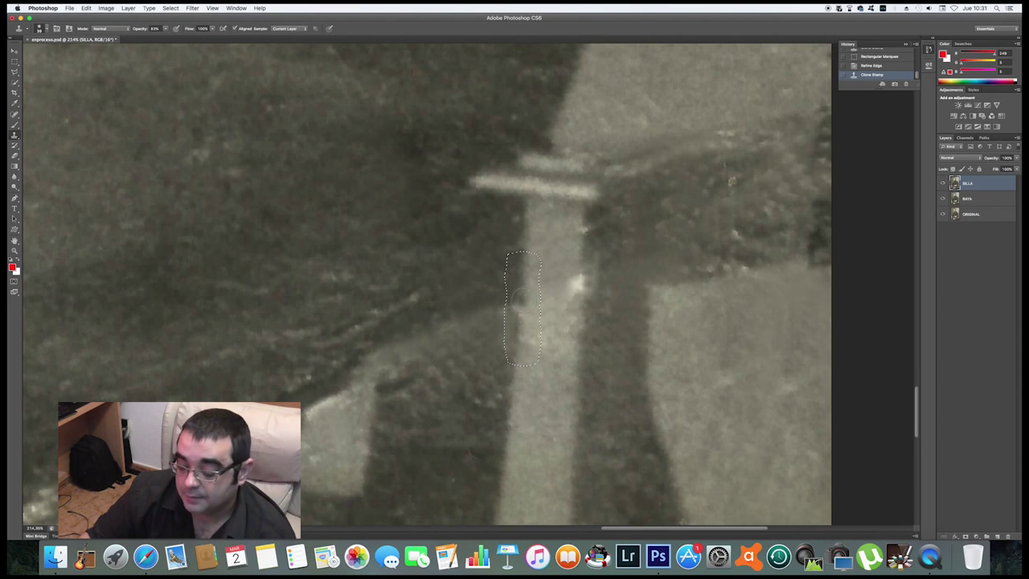
left_click(523, 322)
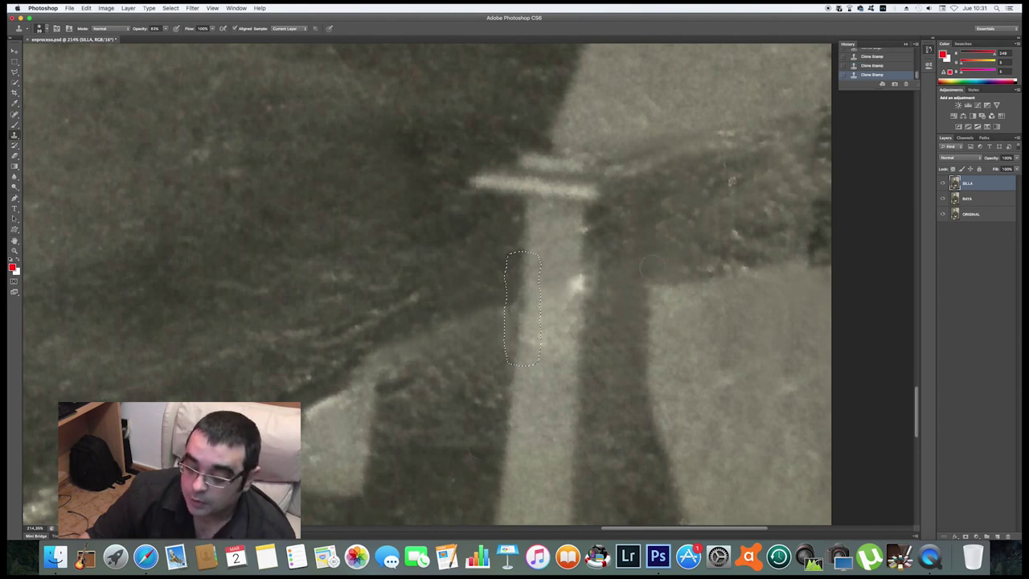
Deselect the strap outline and zoom in closely on the retouched strap edge.
key("z")
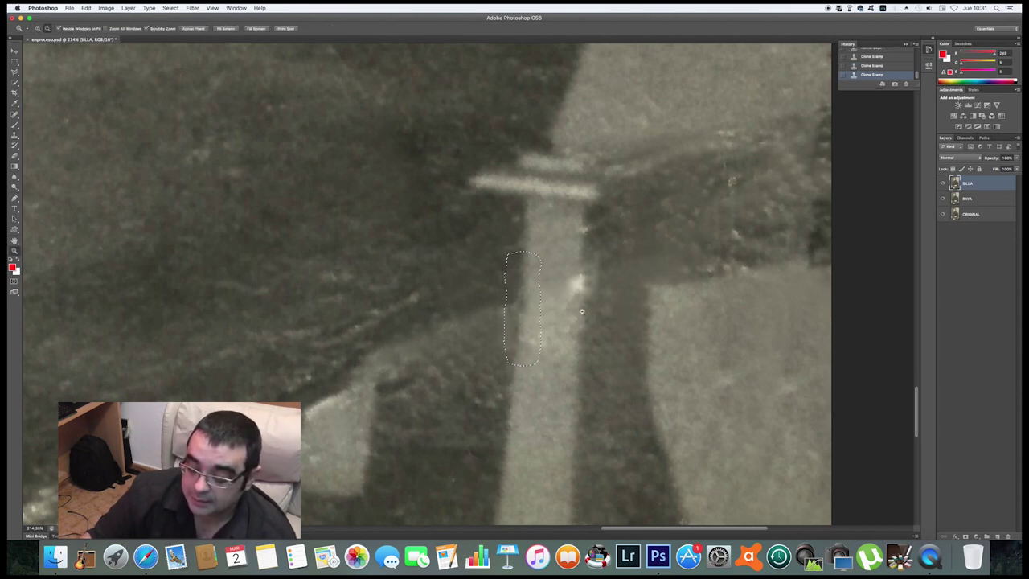
left_click_drag(611, 280, 546, 428)
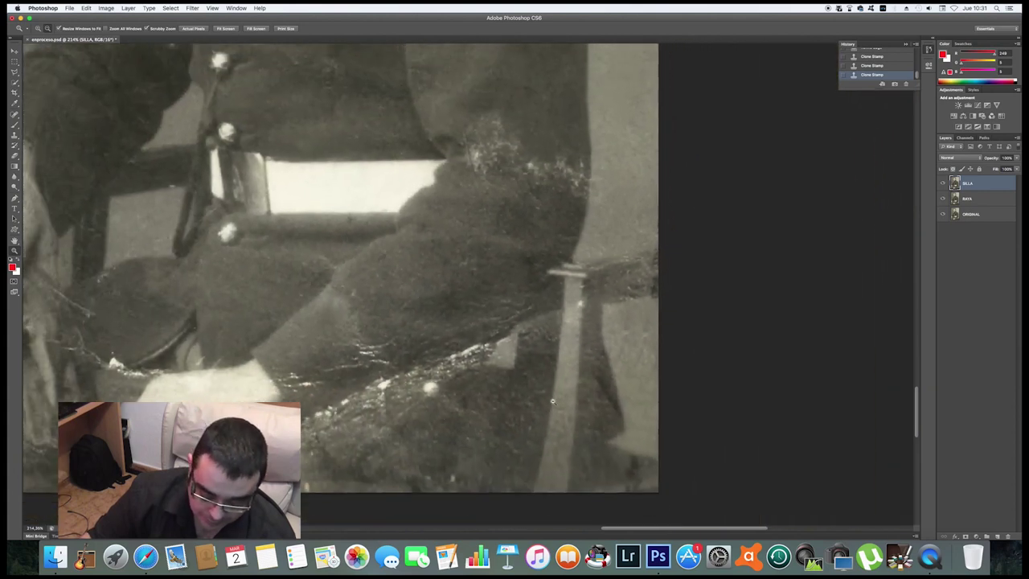
left_click_drag(571, 297, 563, 330)
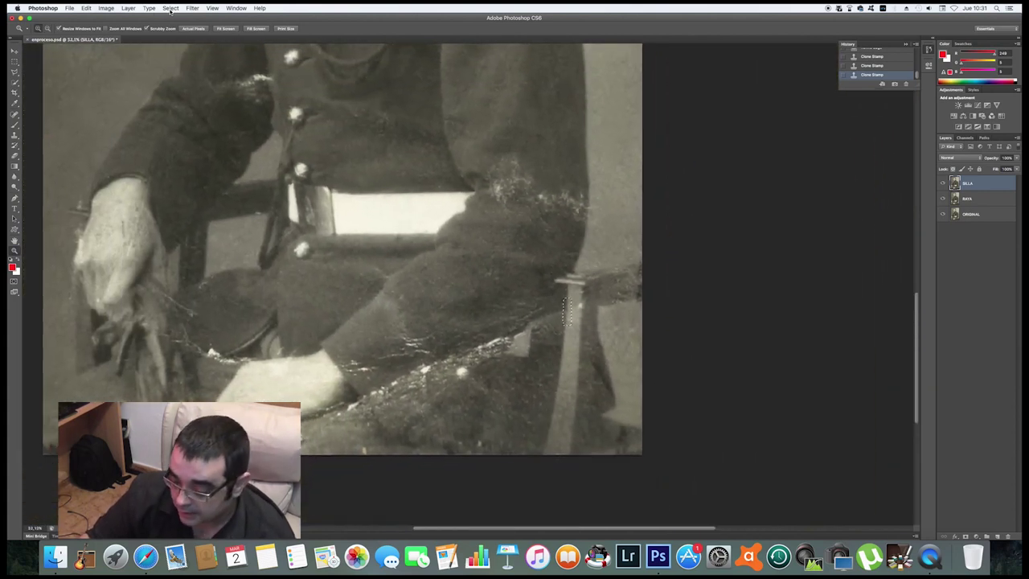
left_click(171, 8)
left_click(179, 25)
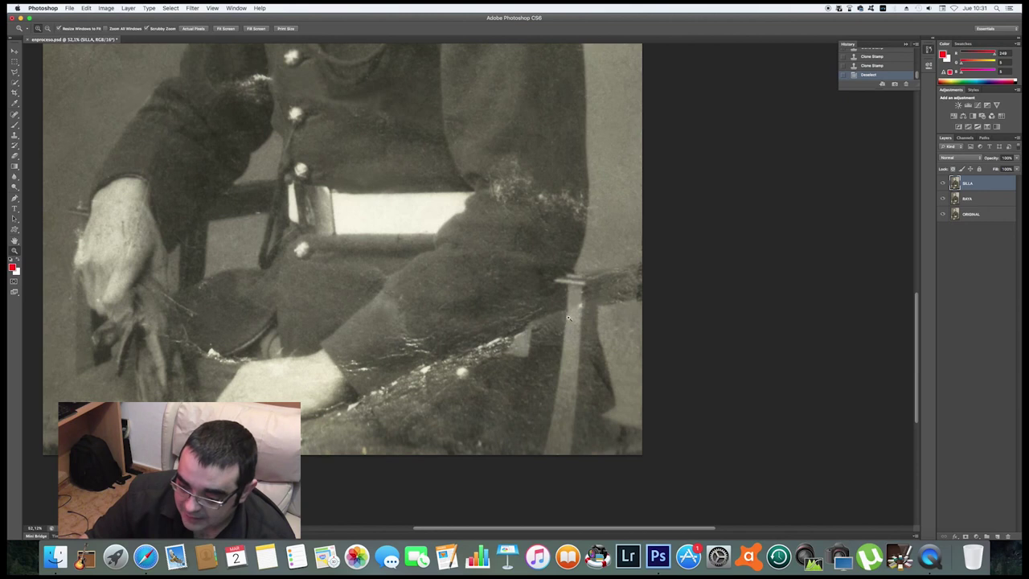
left_click_drag(569, 318, 563, 260)
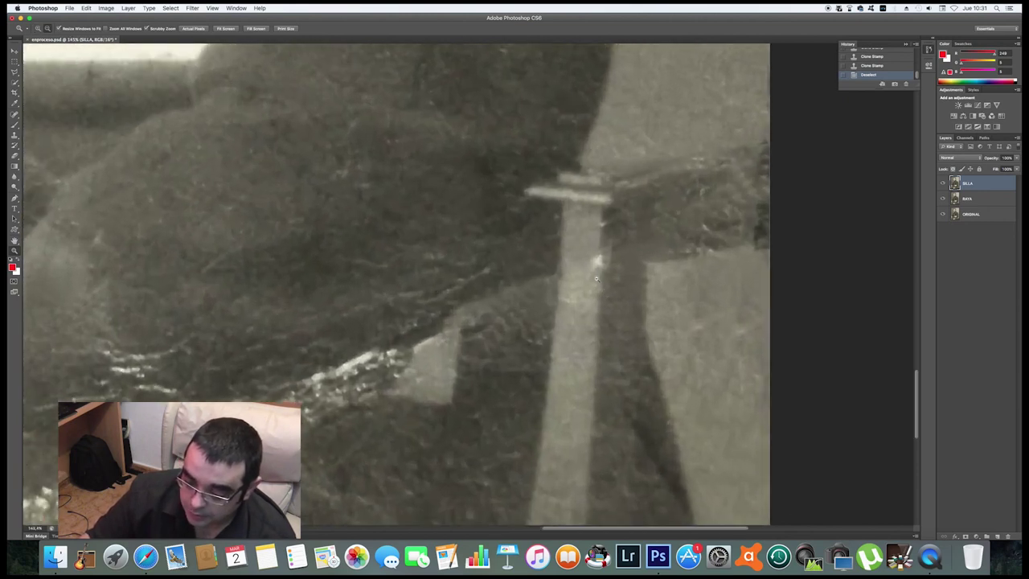
left_click_drag(599, 261, 572, 321)
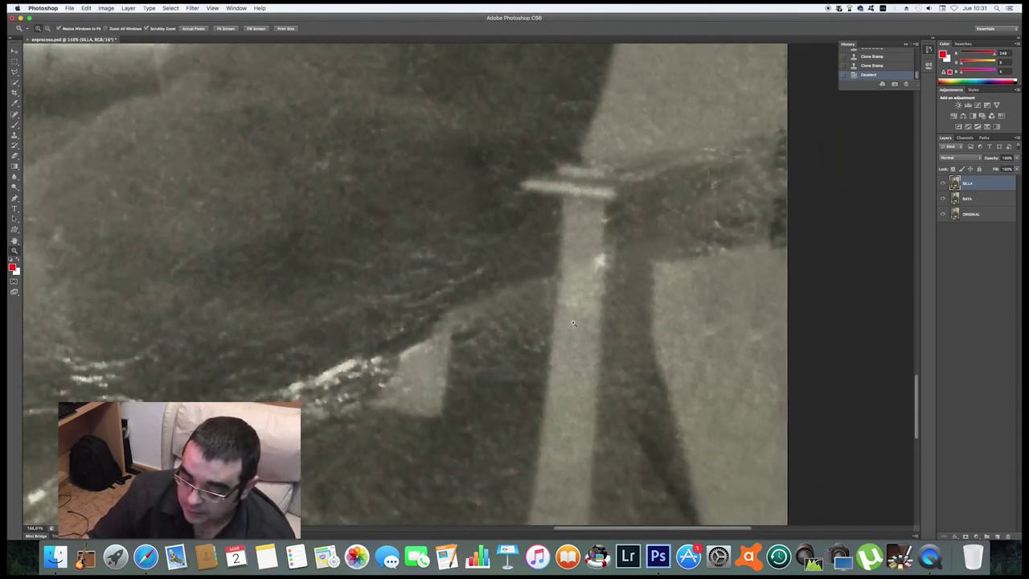
Clone darker tone over the chair-post spot using a larger, slightly lower-opacity brush.
key("s")
right_click(574, 329)
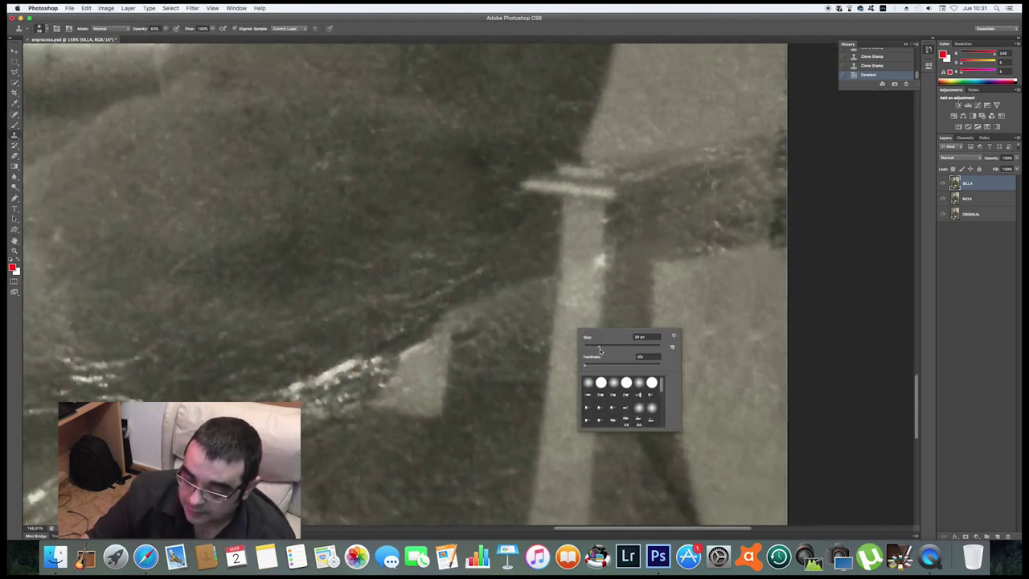
left_click_drag(600, 351, 609, 350)
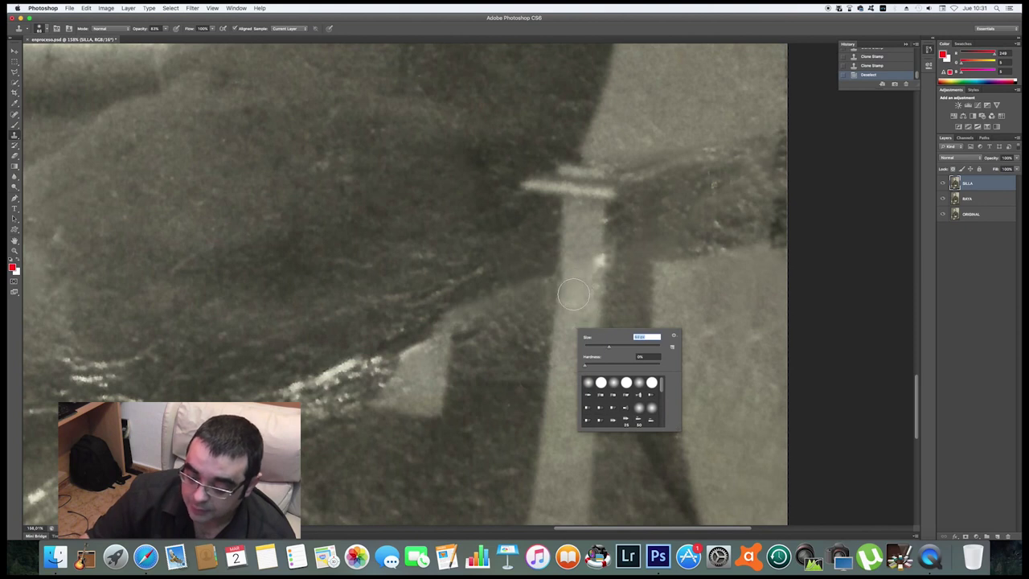
left_click(664, 394)
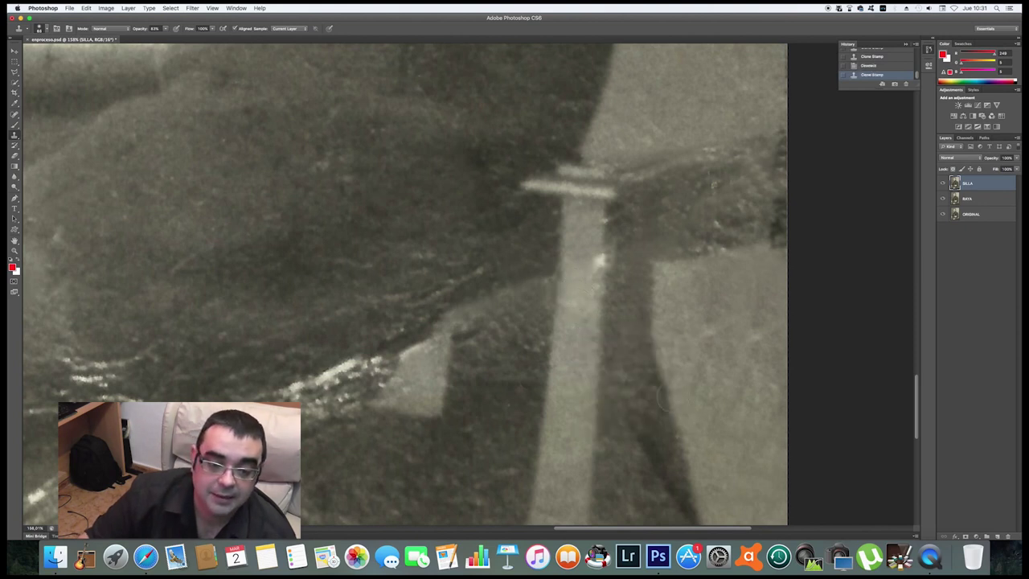
left_click(165, 29)
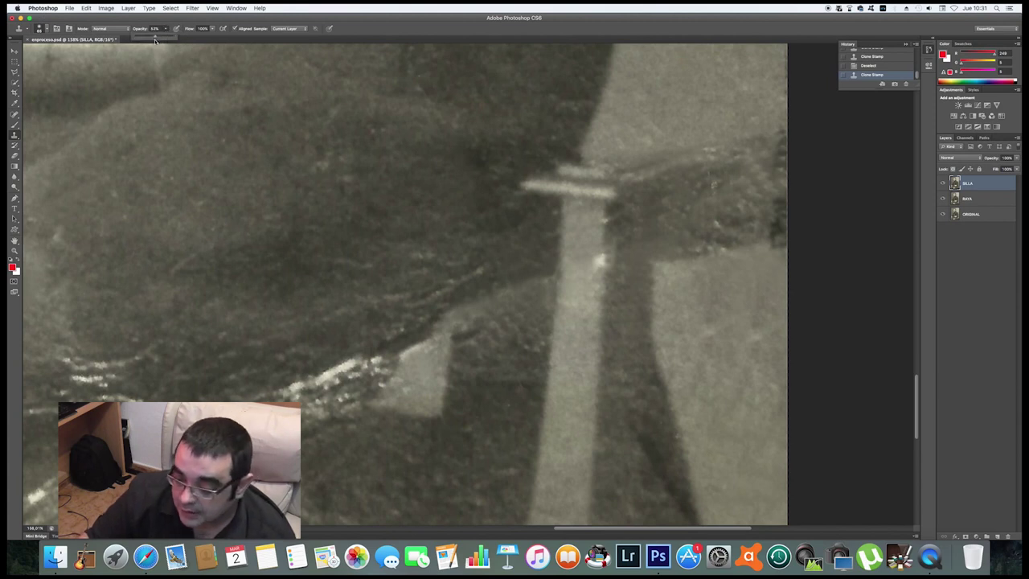
left_click_drag(157, 40, 154, 40)
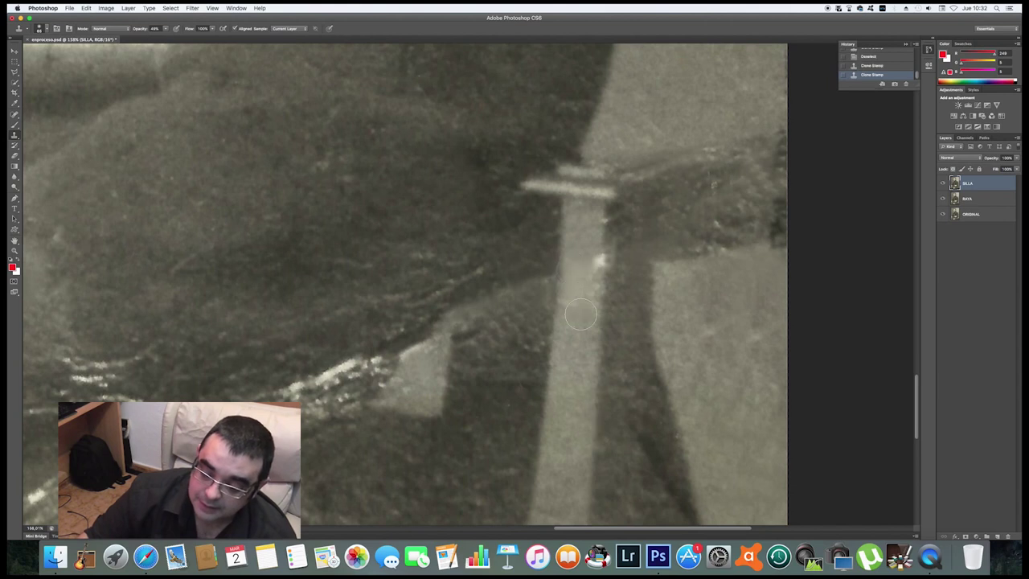
left_click(574, 263)
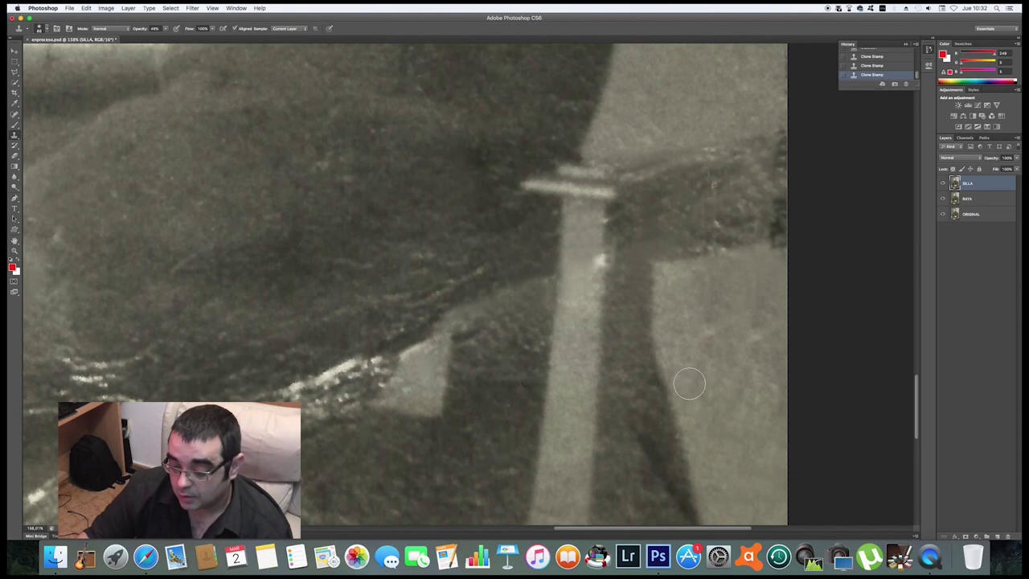
key("z")
left_click(615, 370)
left_click_drag(616, 370, 587, 426)
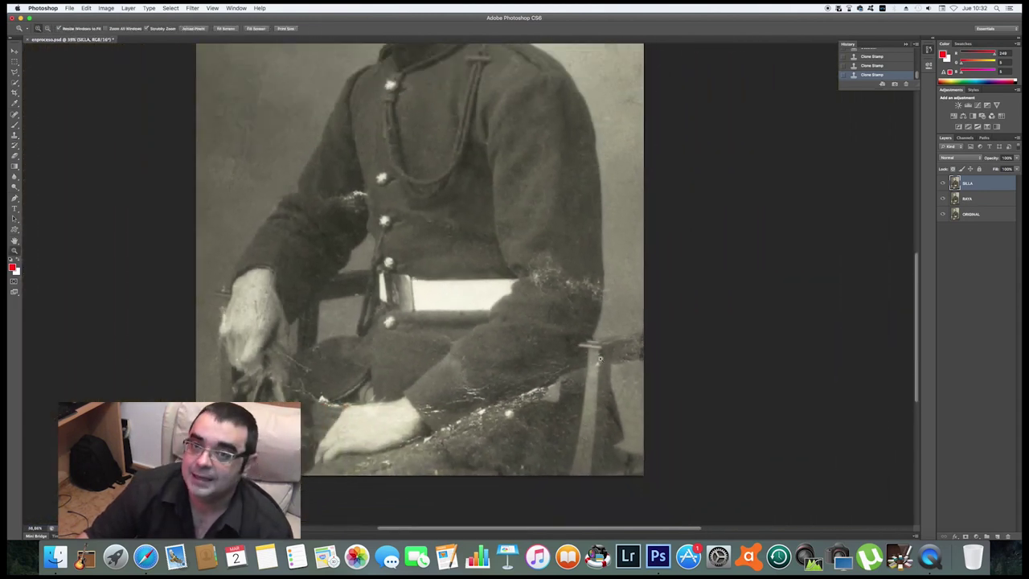
left_click(589, 383)
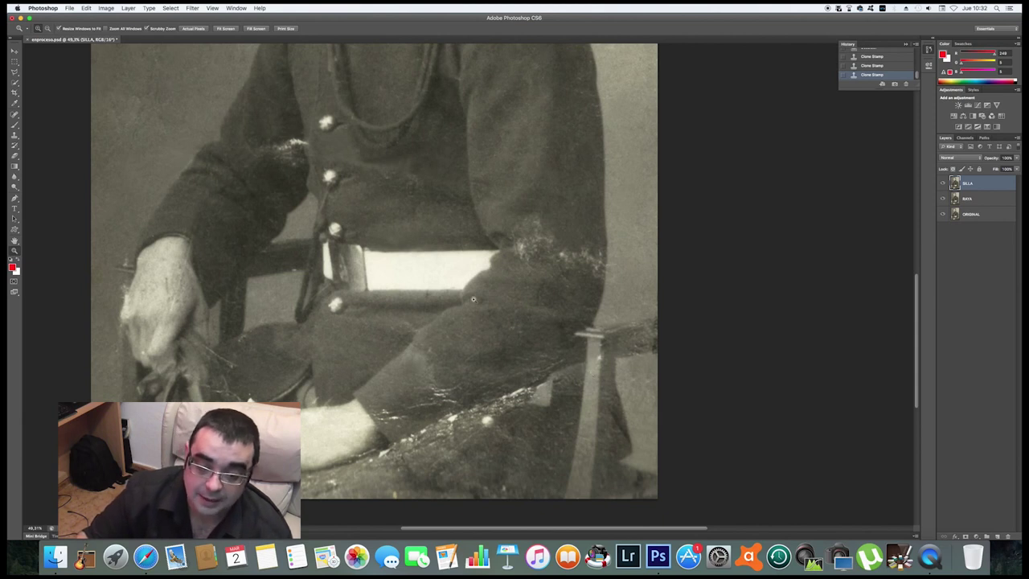
left_click_drag(307, 149, 418, 326)
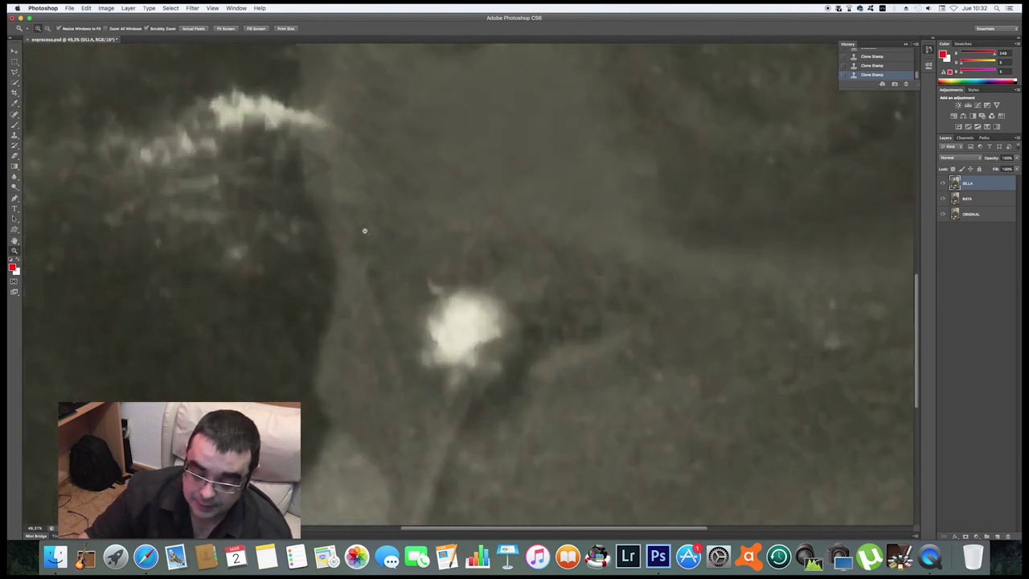
scroll(418, 326, "down", 2)
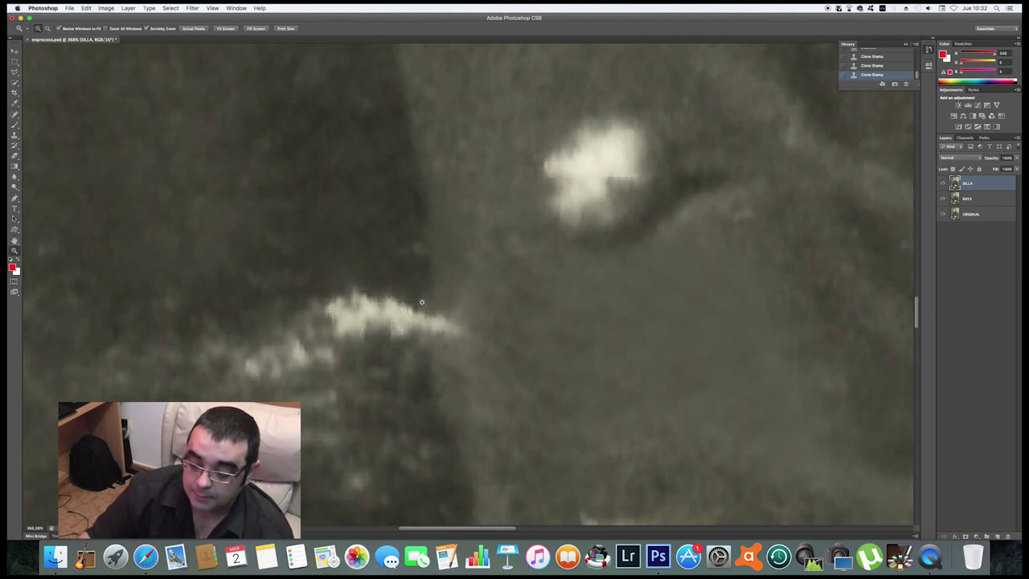
scroll(489, 324, "up", 2)
scroll(636, 311, "down", 5)
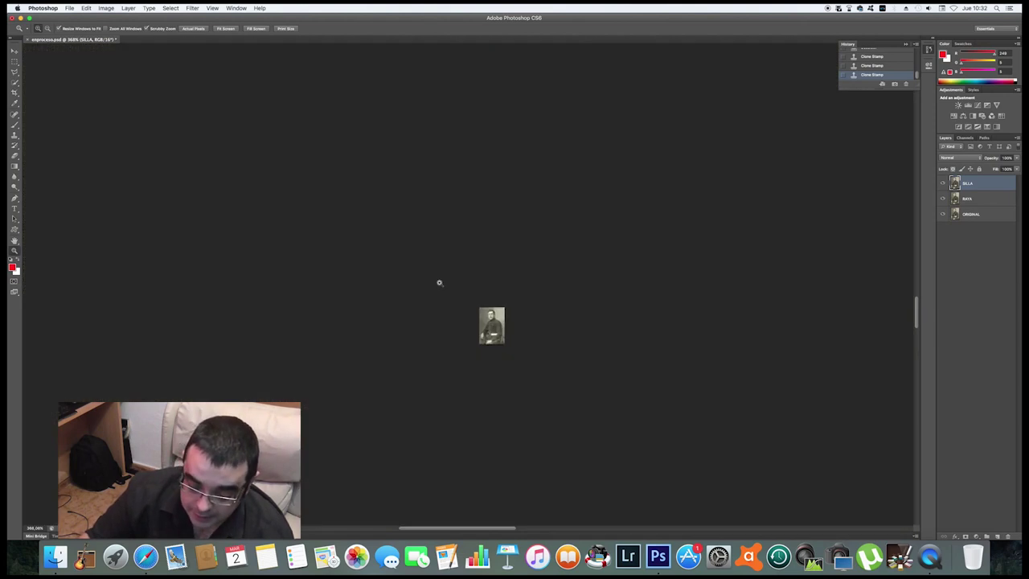
key("super+0")
scroll(515, 298, "up", 2)
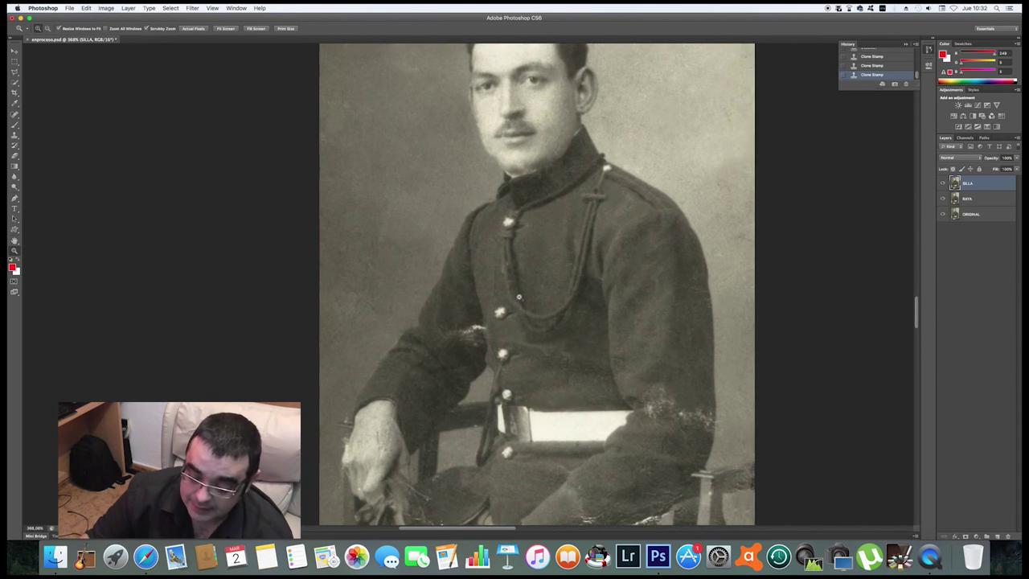
scroll(517, 322, "down", 3)
scroll(517, 322, "left", 3)
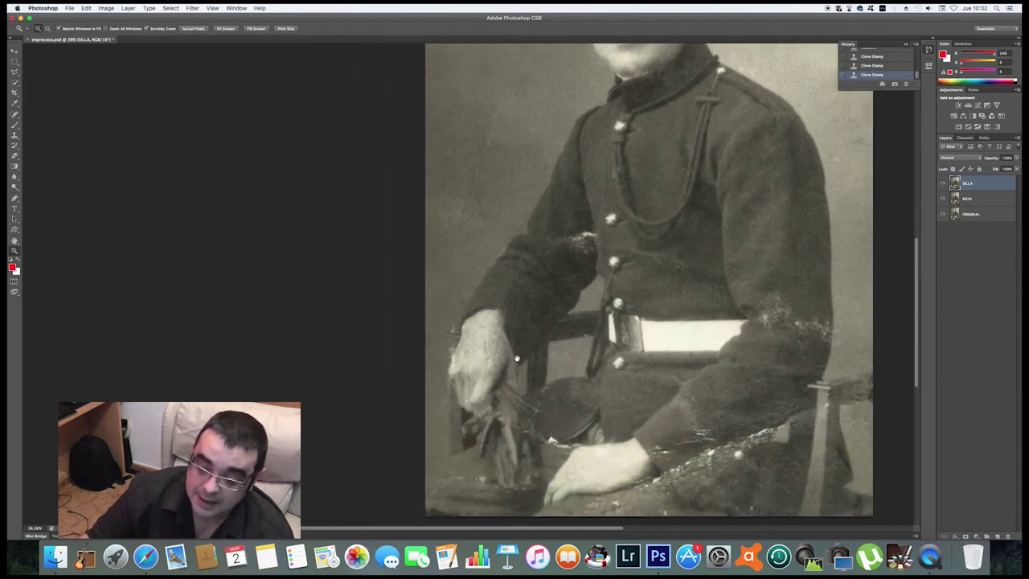
scroll(516, 347, "up", 5)
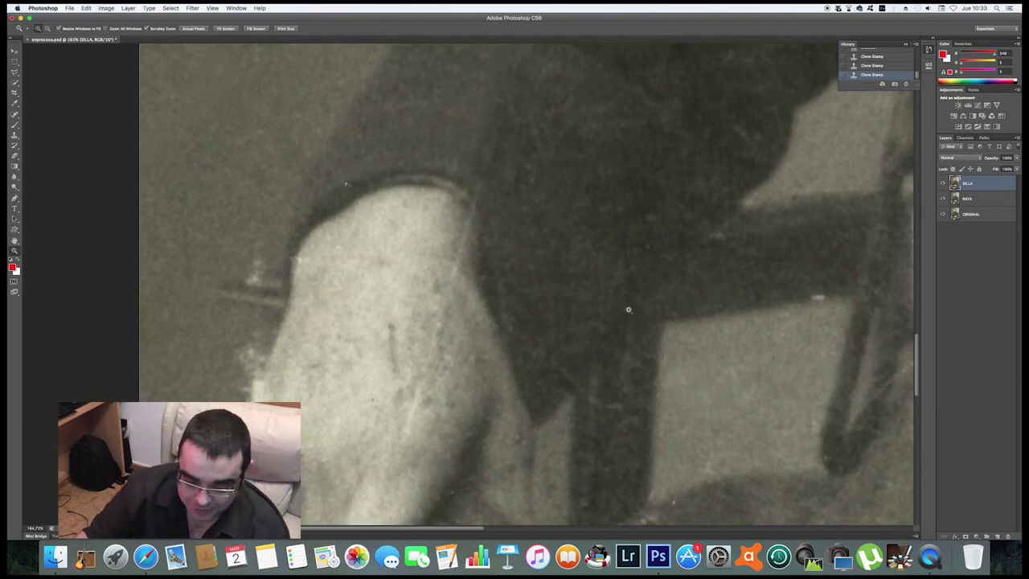
mouse_move(703, 428)
left_mouse_down()
mouse_move(623, 375)
mouse_move(452, 296)
mouse_move(402, 161)
left_mouse_up()
mouse_move(349, 377)
left_mouse_down()
mouse_move(418, 295)
mouse_move(518, 295)
left_mouse_up()
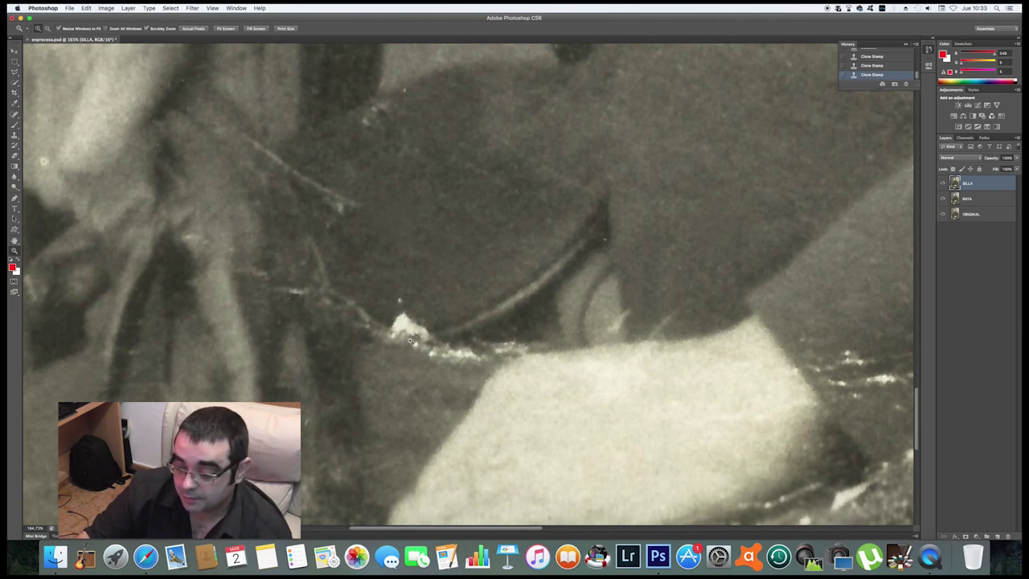
scroll(711, 389, "down", 5)
scroll(711, 388, "right", 5)
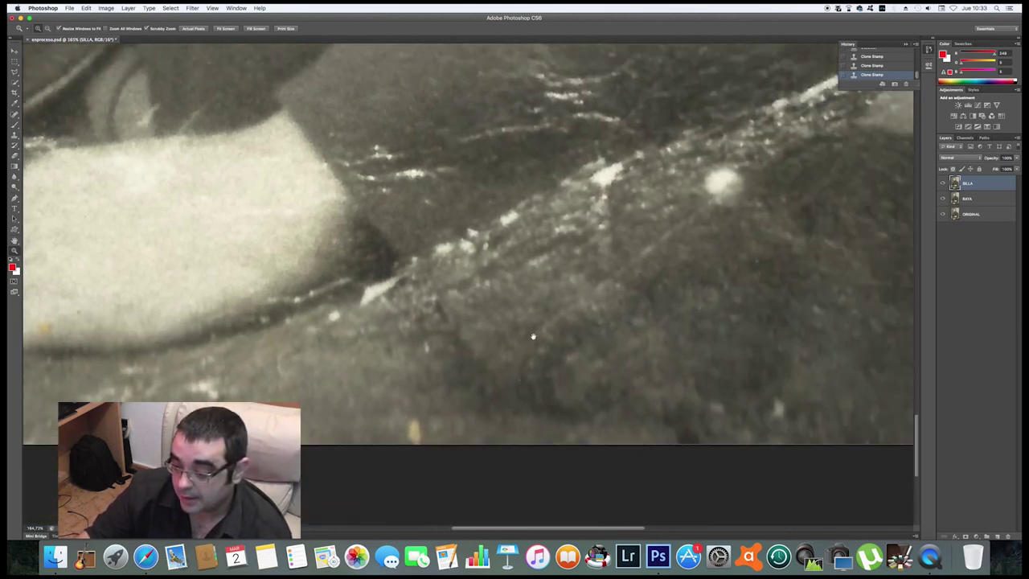
scroll(705, 330, "up", 3)
scroll(609, 248, "right", 3)
scroll(655, 373, "up", 3)
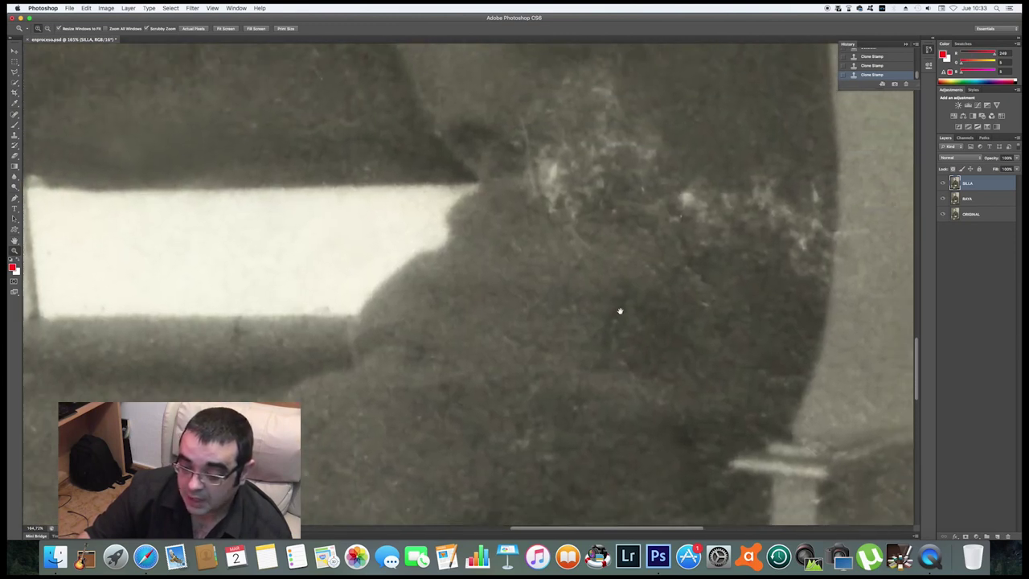
scroll(618, 306, "up", 2)
scroll(652, 412, "up", 3)
scroll(574, 315, "left", 3)
scroll(410, 287, "up", 3)
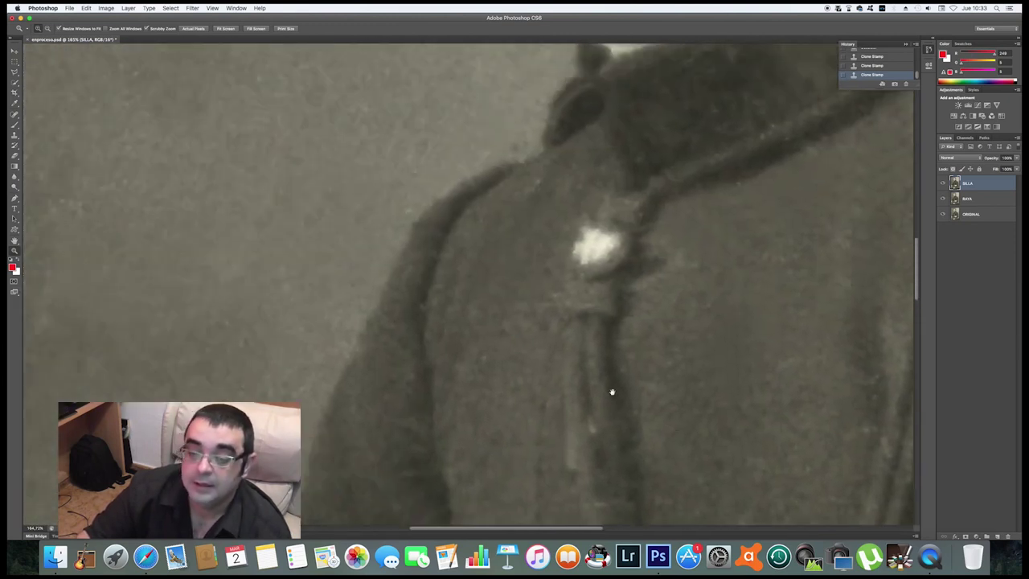
scroll(611, 391, "up", 2)
scroll(598, 394, "up", 3)
scroll(597, 394, "right", 2)
scroll(712, 260, "right", 3)
scroll(712, 259, "up", 2)
scroll(533, 361, "up", 1)
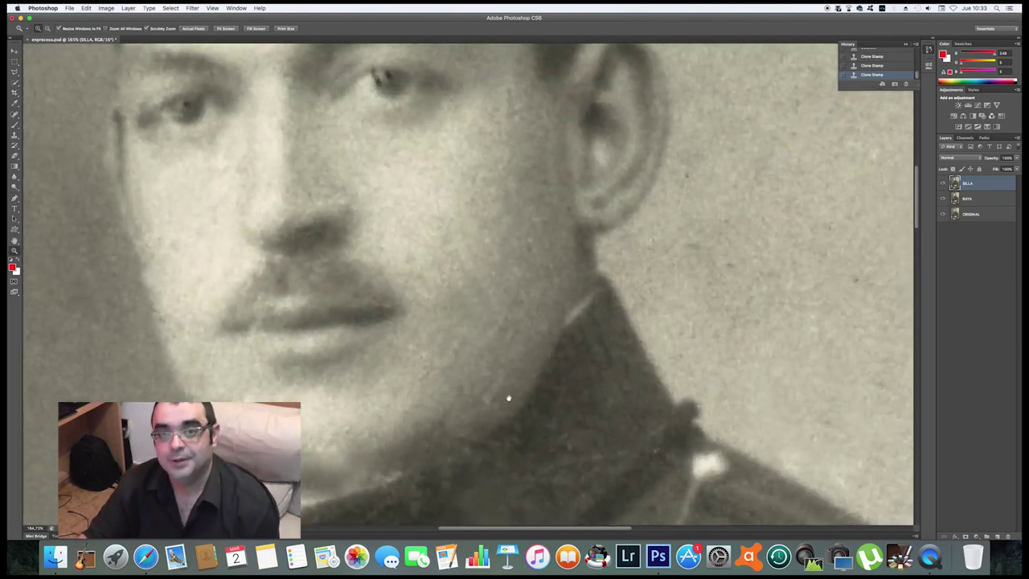
scroll(510, 397, "up", 1)
scroll(470, 257, "up", 2)
scroll(482, 273, "left", 1)
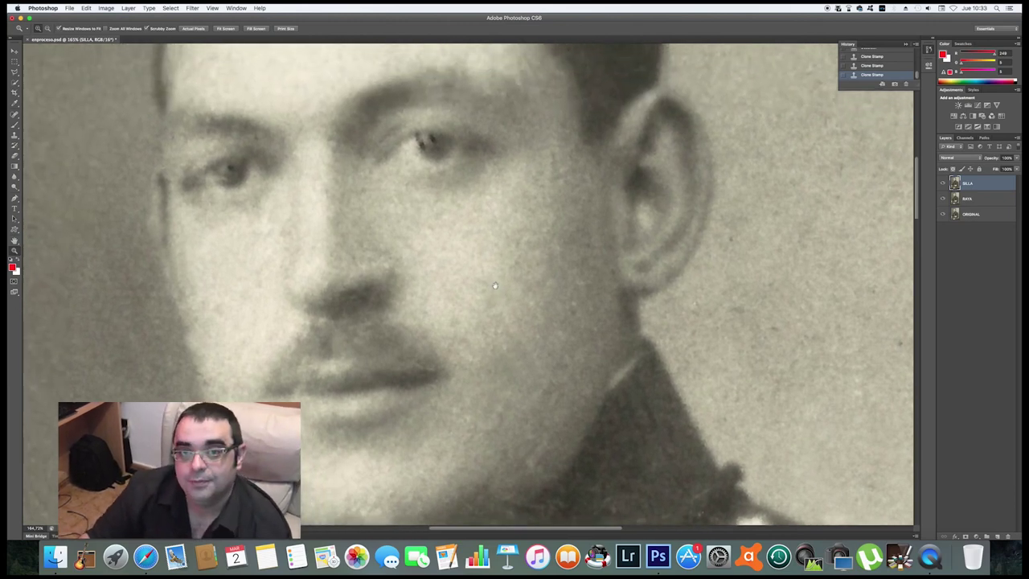